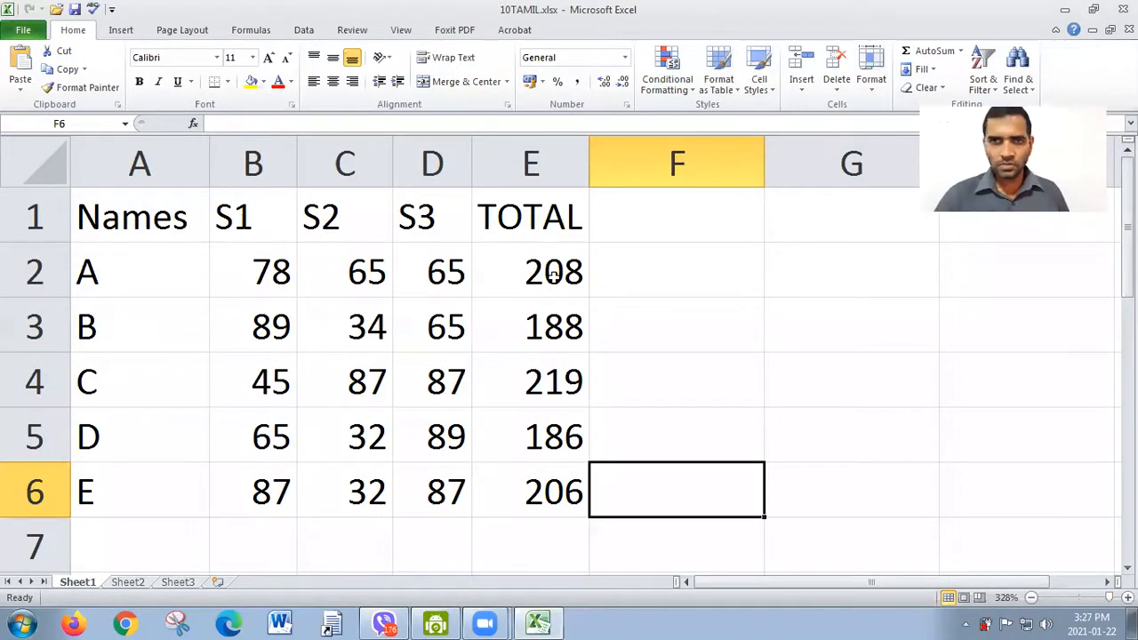
Step: Examine the TOTAL values in E2:E6 and the SUM formula behind cell E2
drag(554, 265, 557, 469)
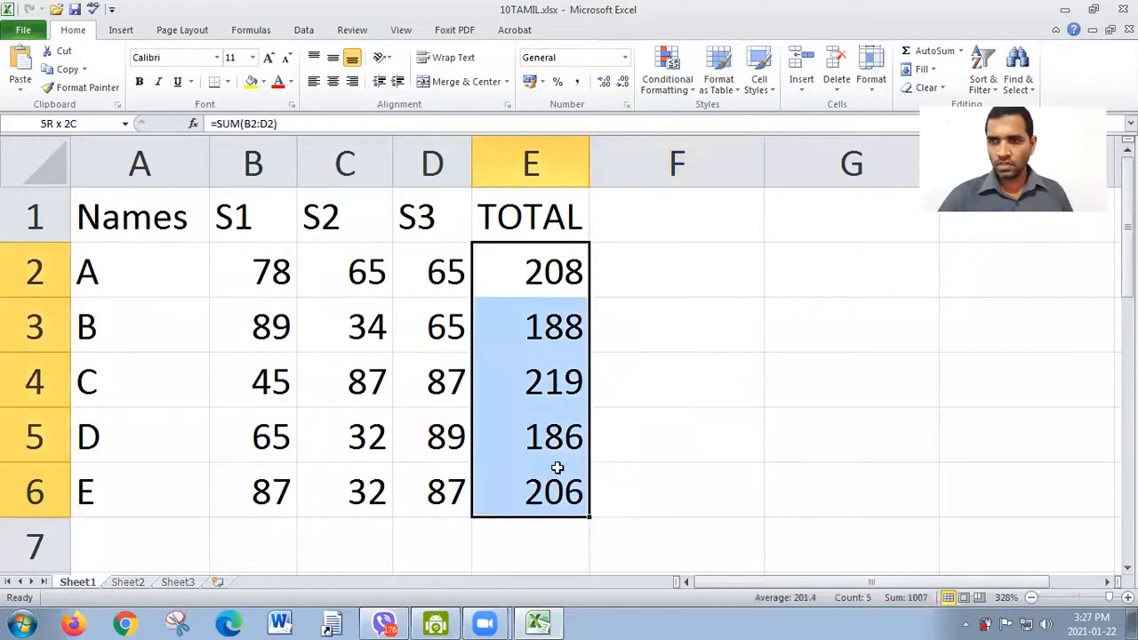
click(558, 469)
click(536, 279)
double_click(536, 279)
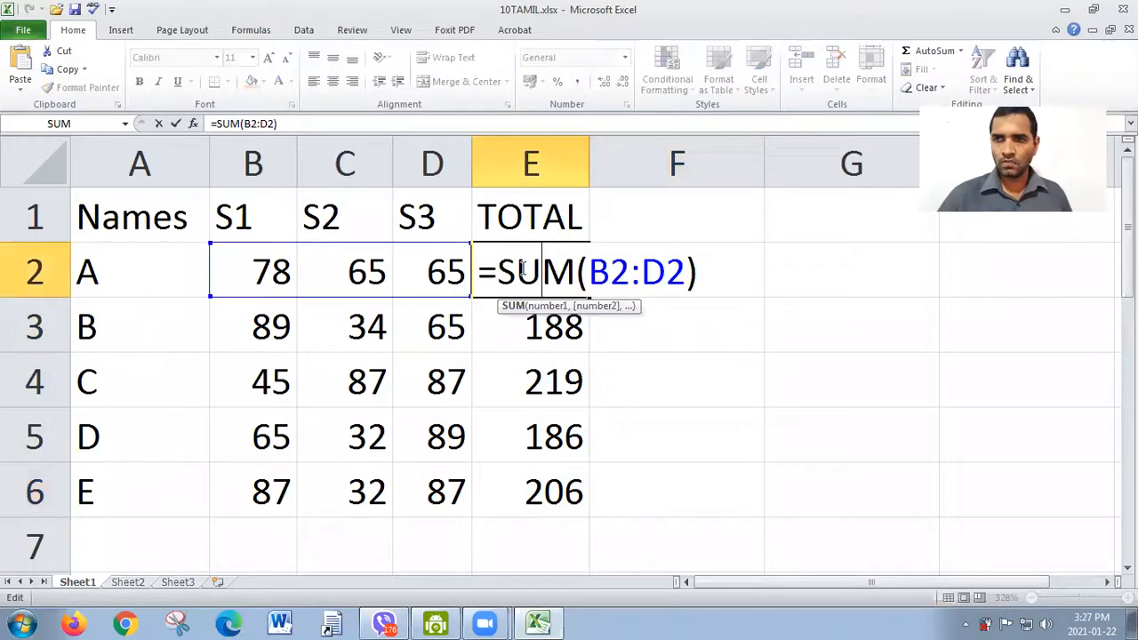
key(Return)
Step: Enter 20 in cell F2 and narrow column F
click(661, 212)
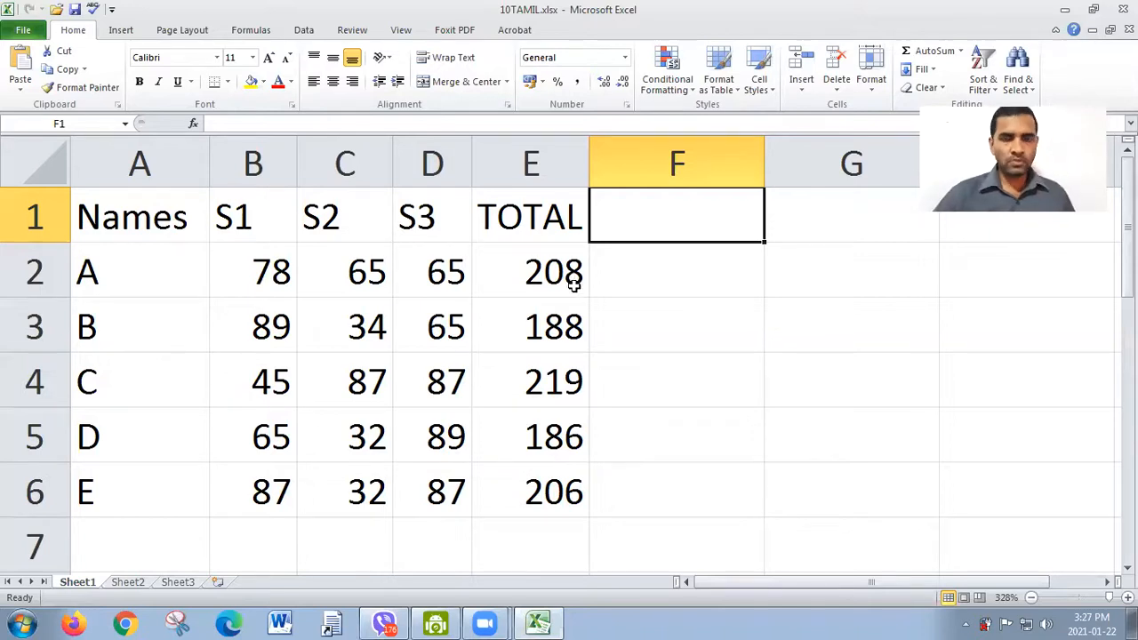
click(634, 274)
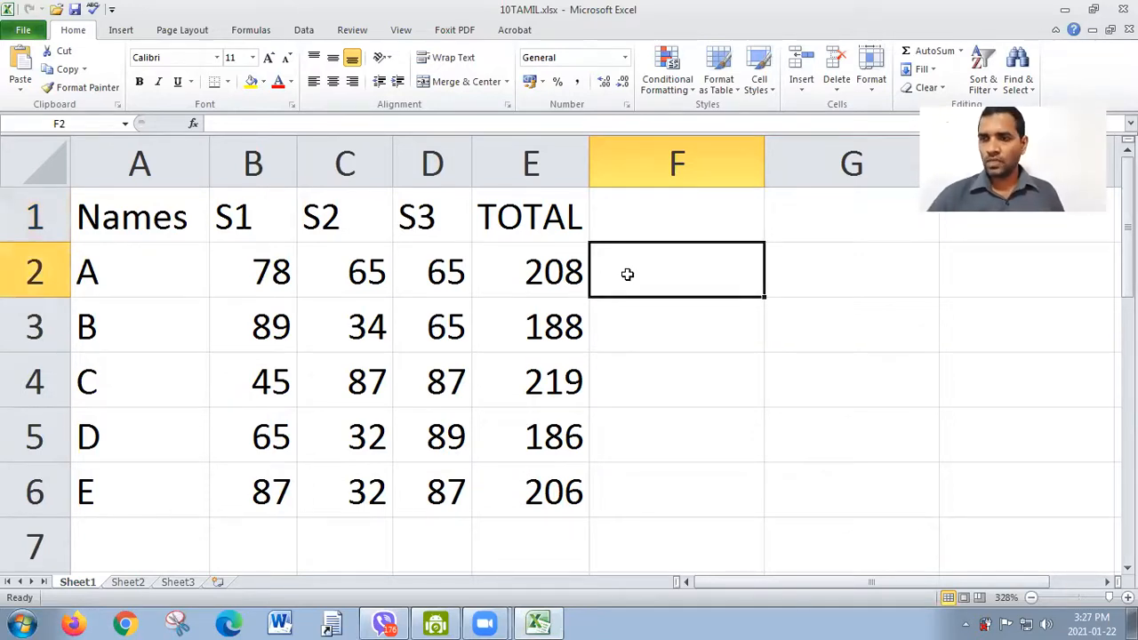
text(20)
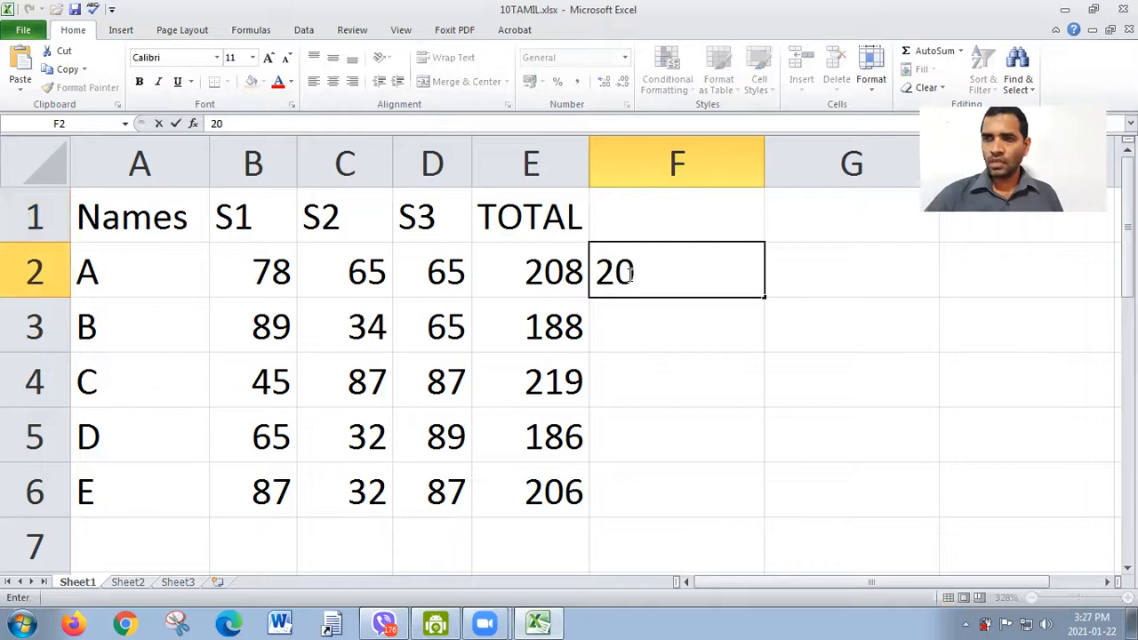
click(763, 164)
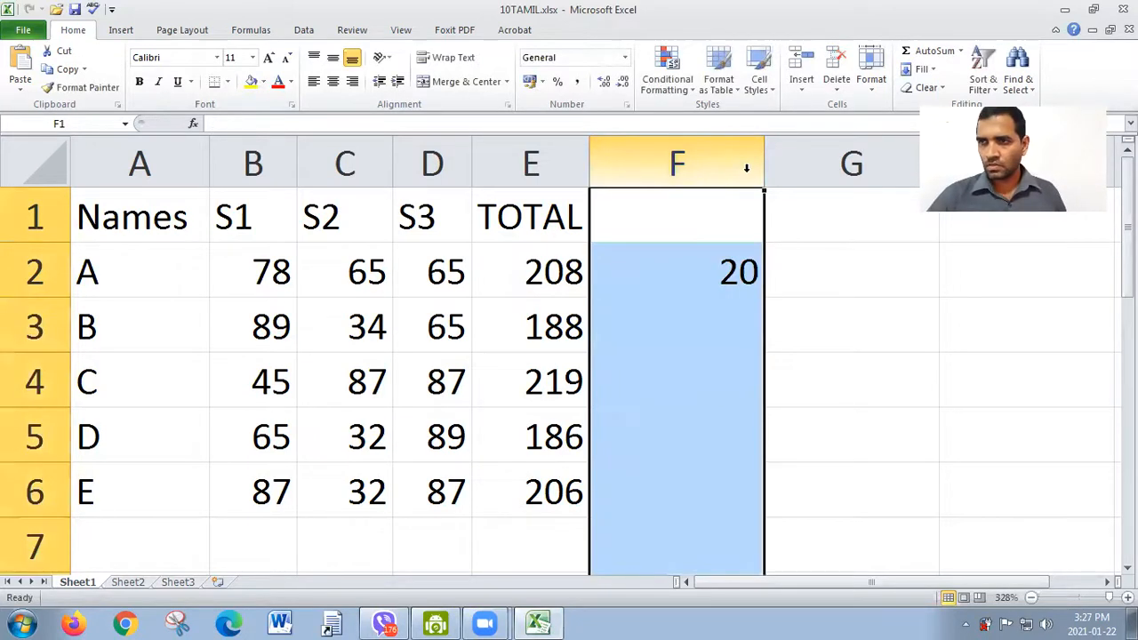
drag(764, 169, 685, 191)
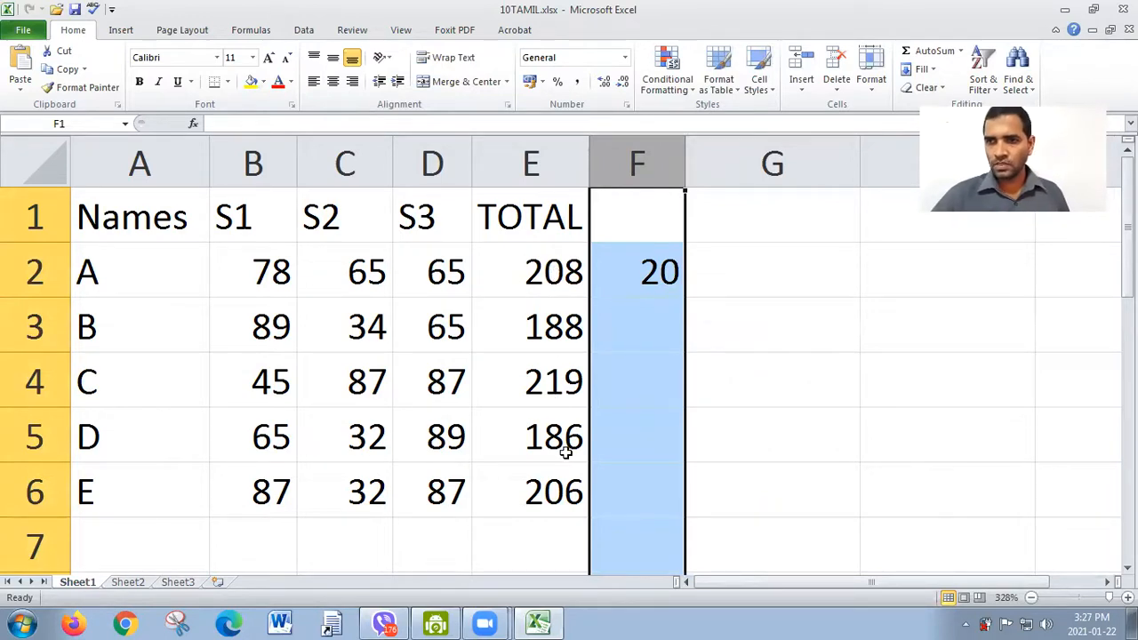
click(653, 330)
click(653, 389)
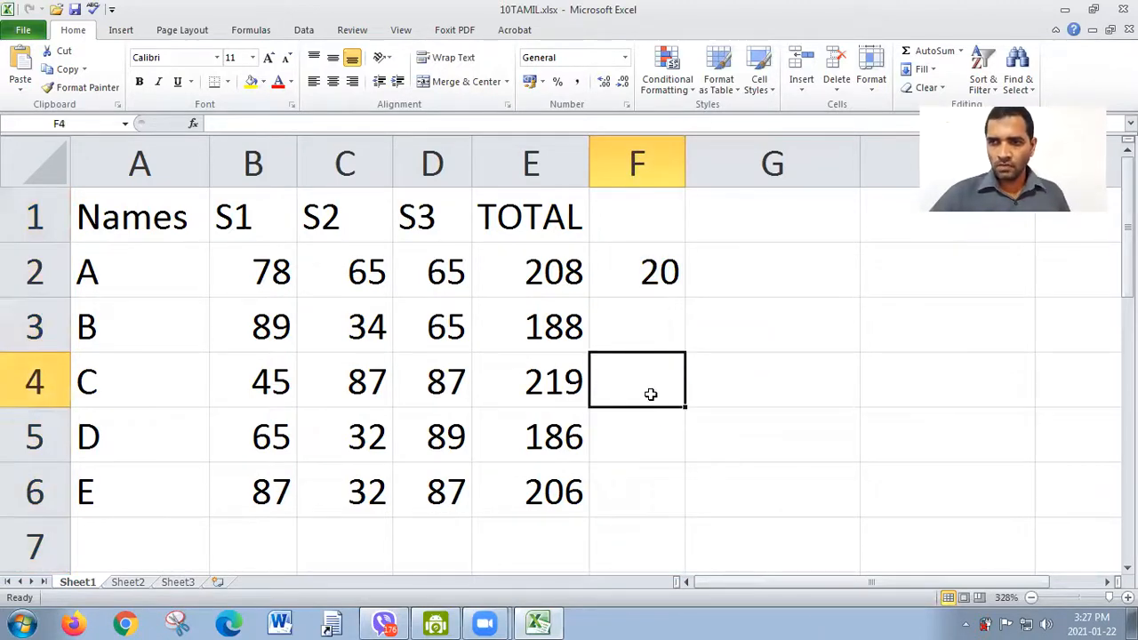
click(661, 434)
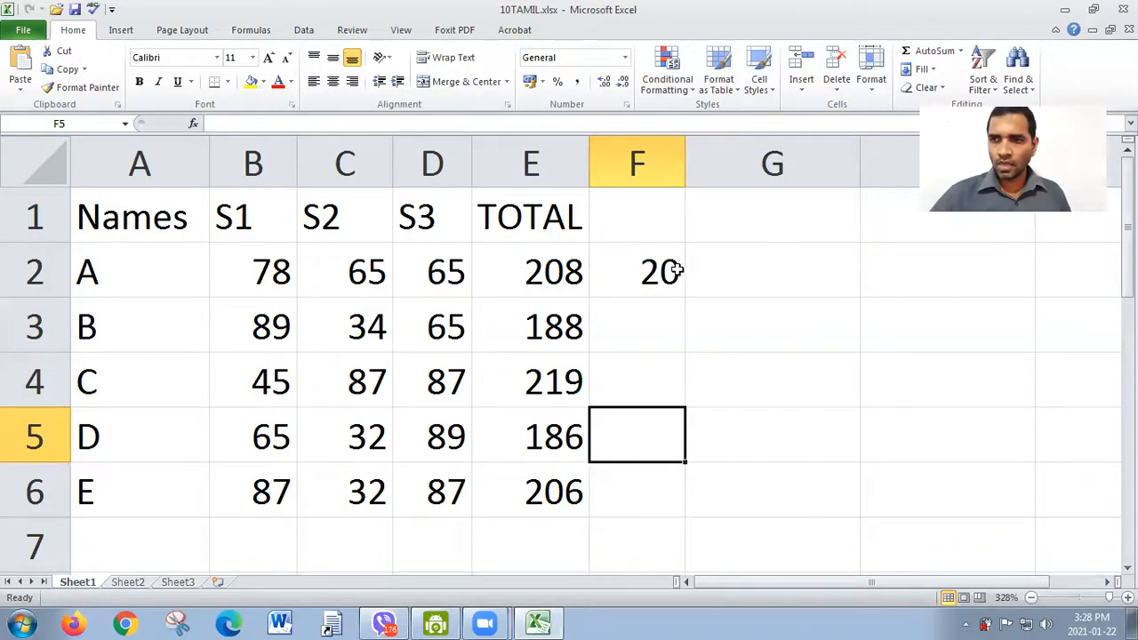
click(540, 277)
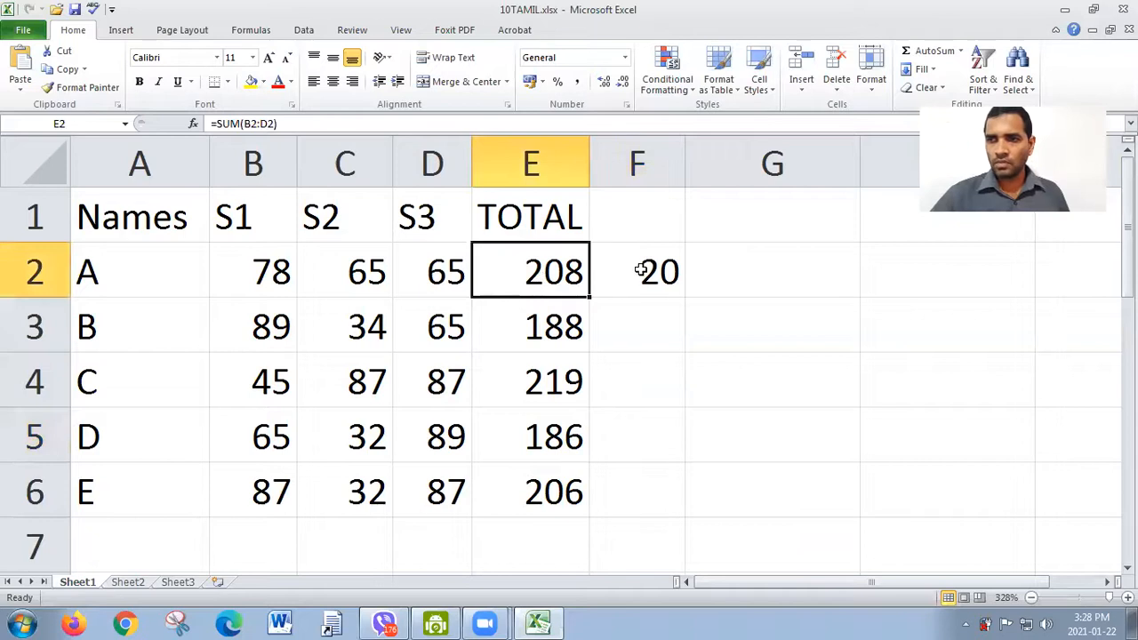
click(558, 326)
click(557, 389)
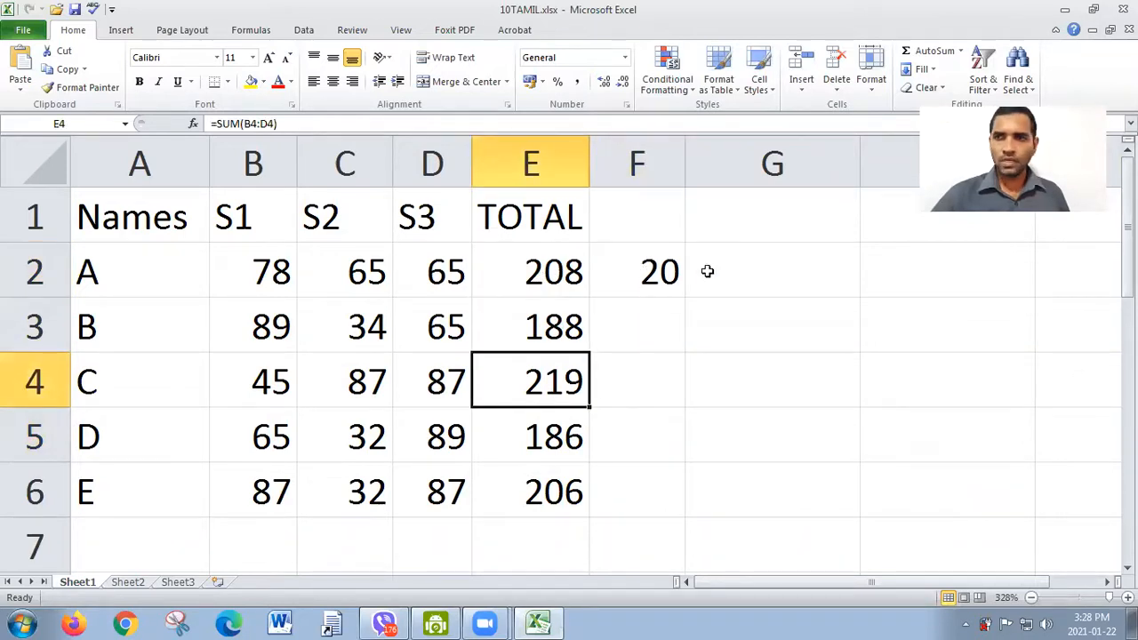
Step: Add the header "Final Total" in cell G1
click(747, 221)
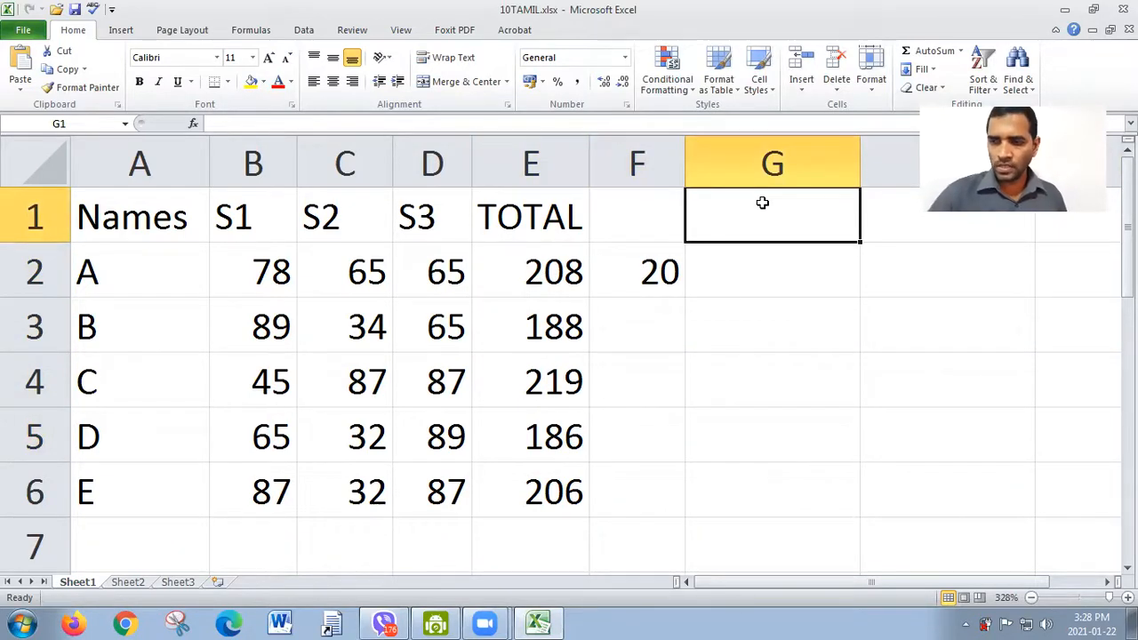
text(Fina)
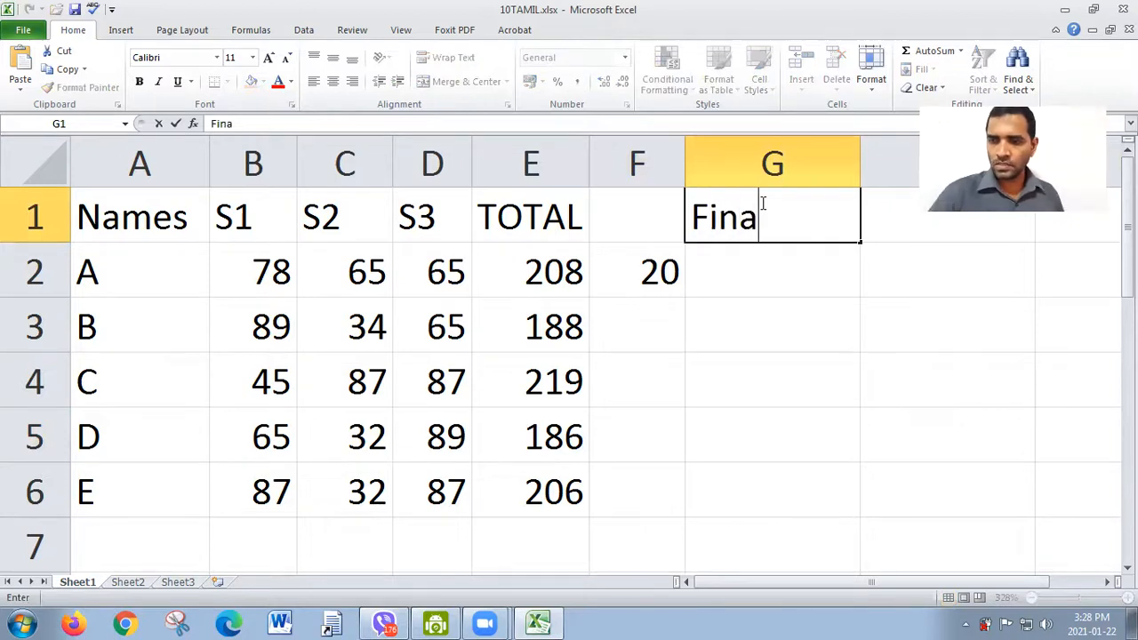
text(l To)
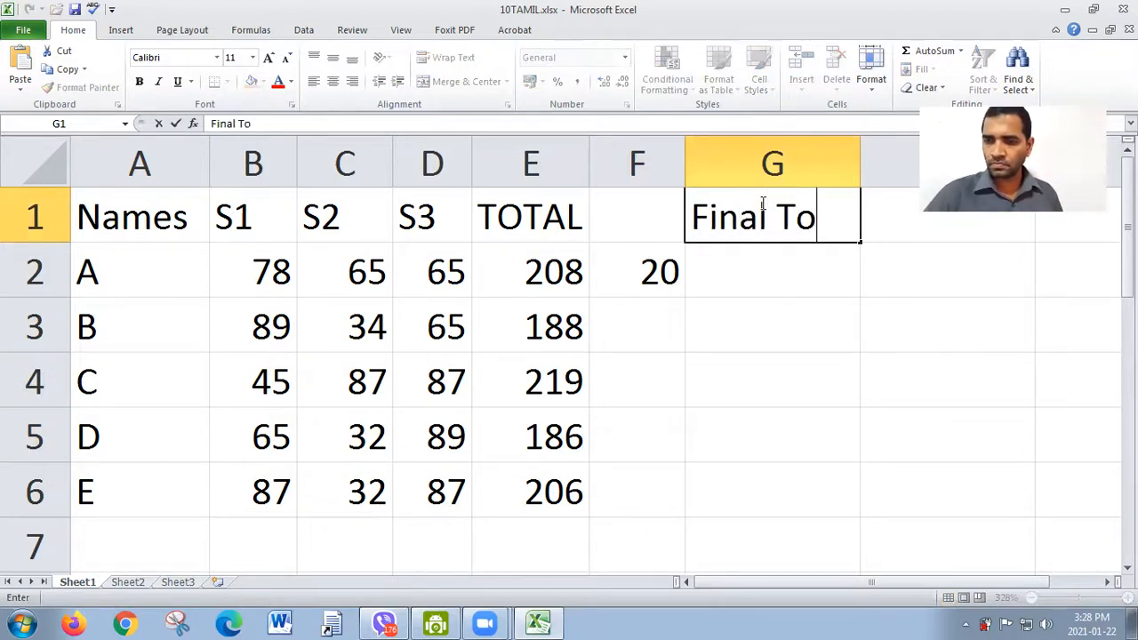
text(tal)
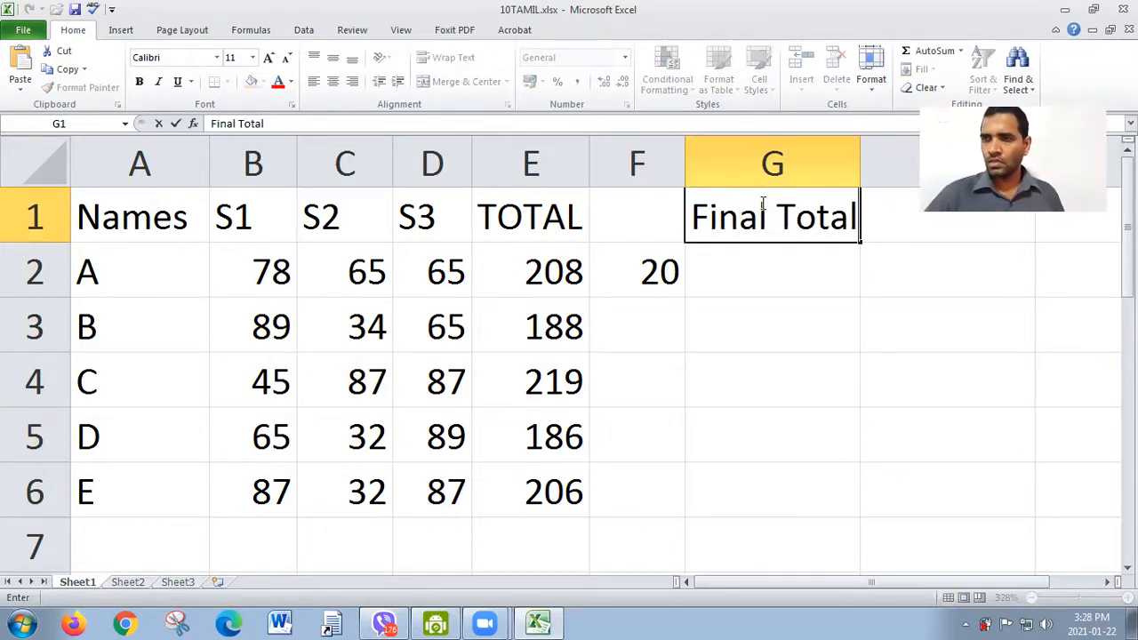
click(754, 275)
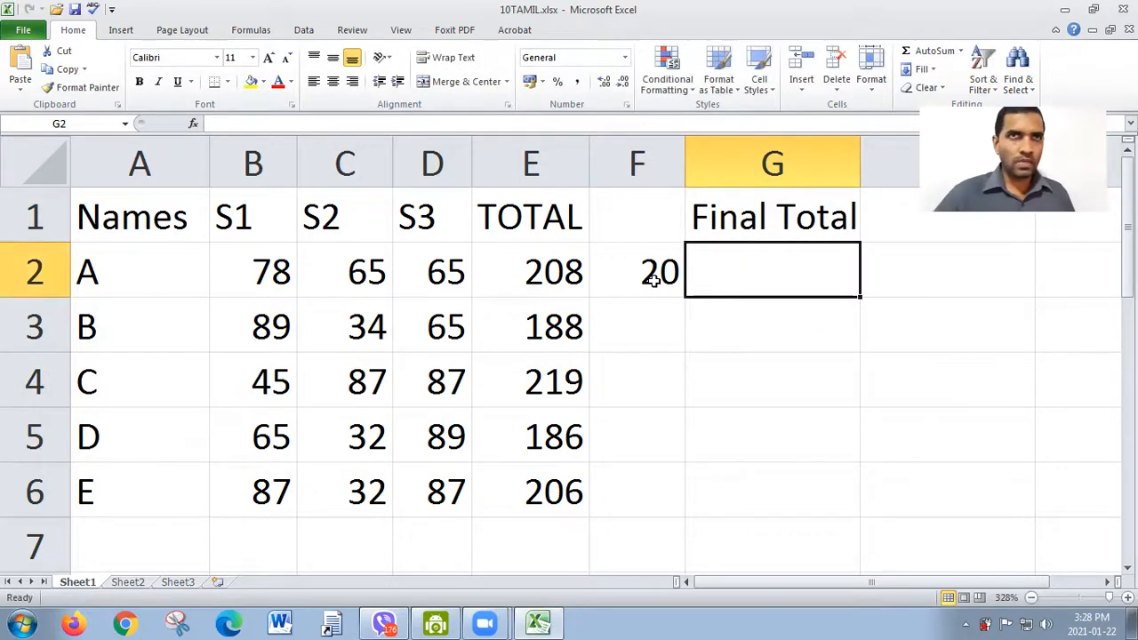
Step: Examine how the TOTAL values in E2:E4 pair with the single value in F2 for each Final Total cell
click(546, 274)
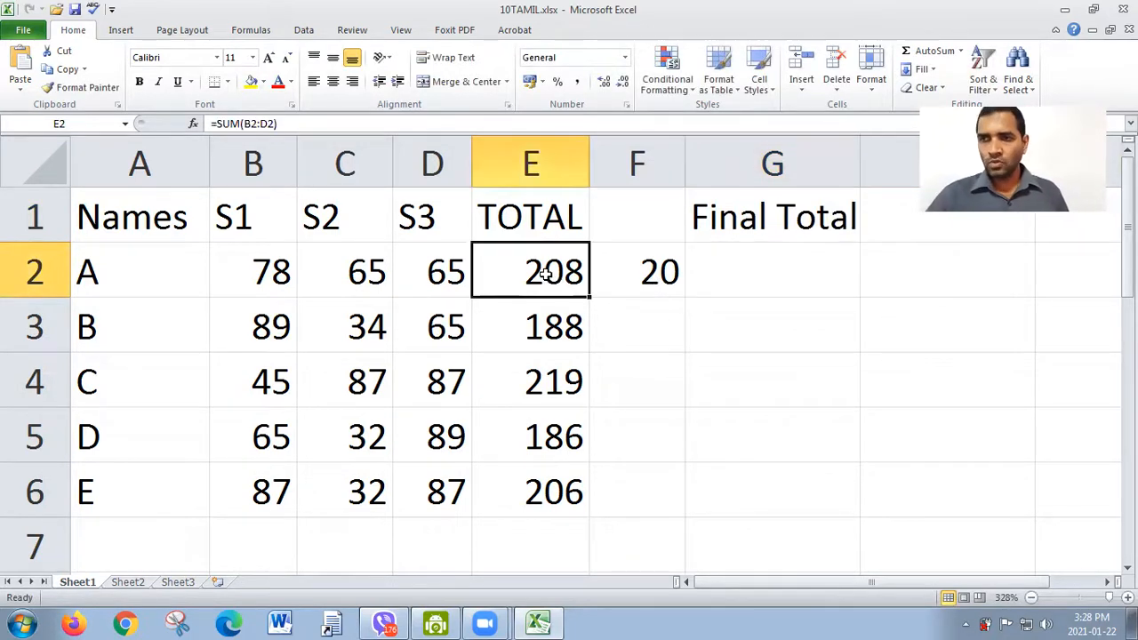
double_click(645, 283)
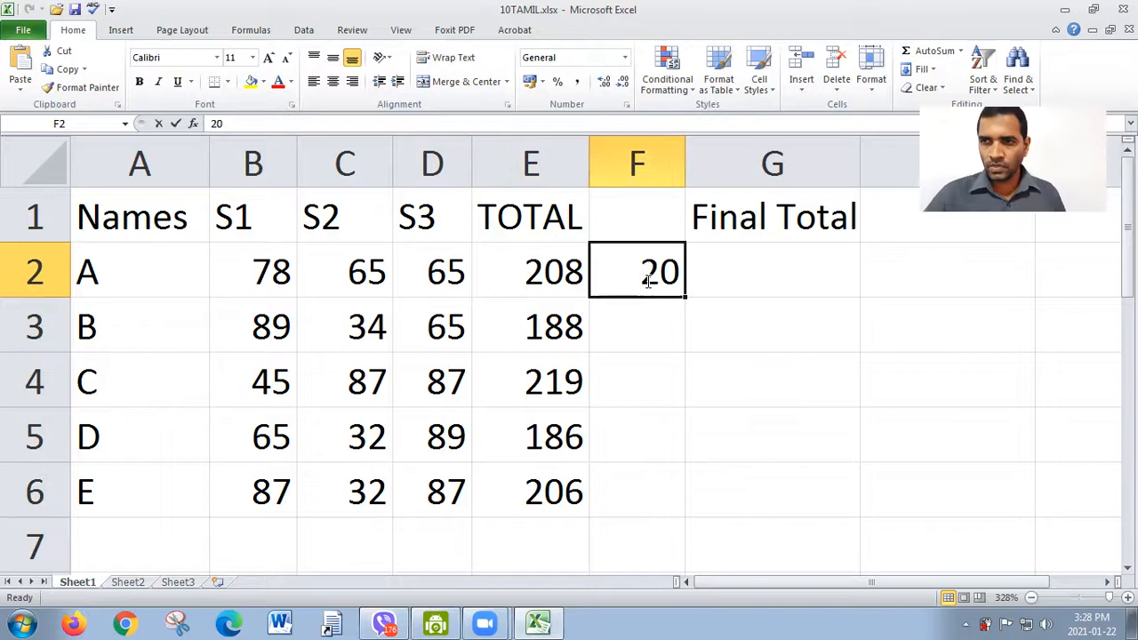
click(748, 277)
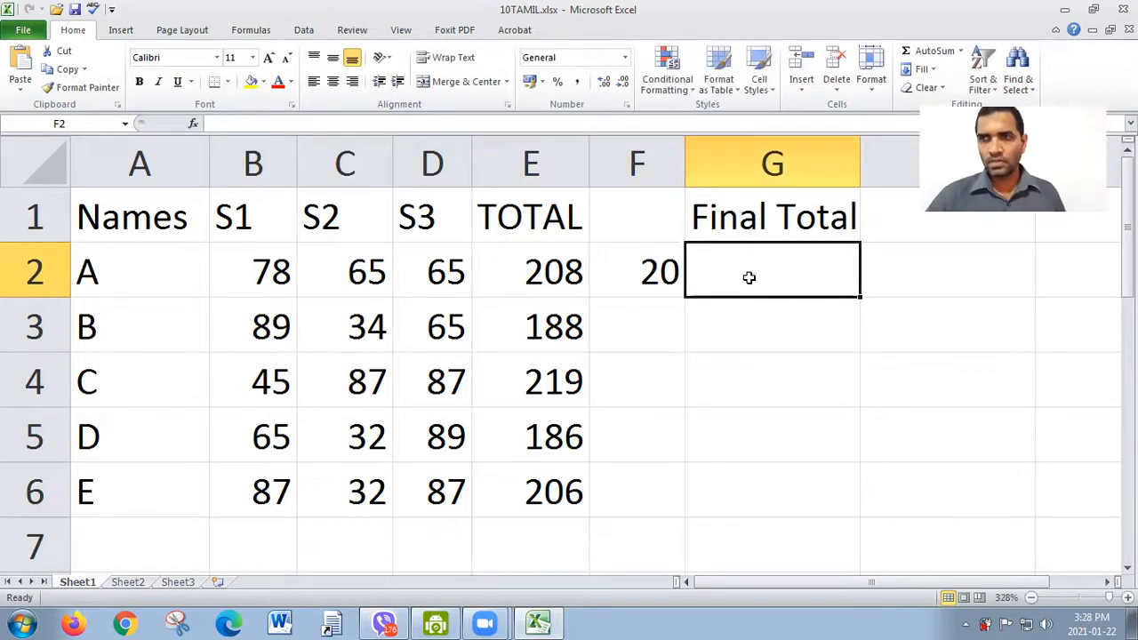
click(552, 327)
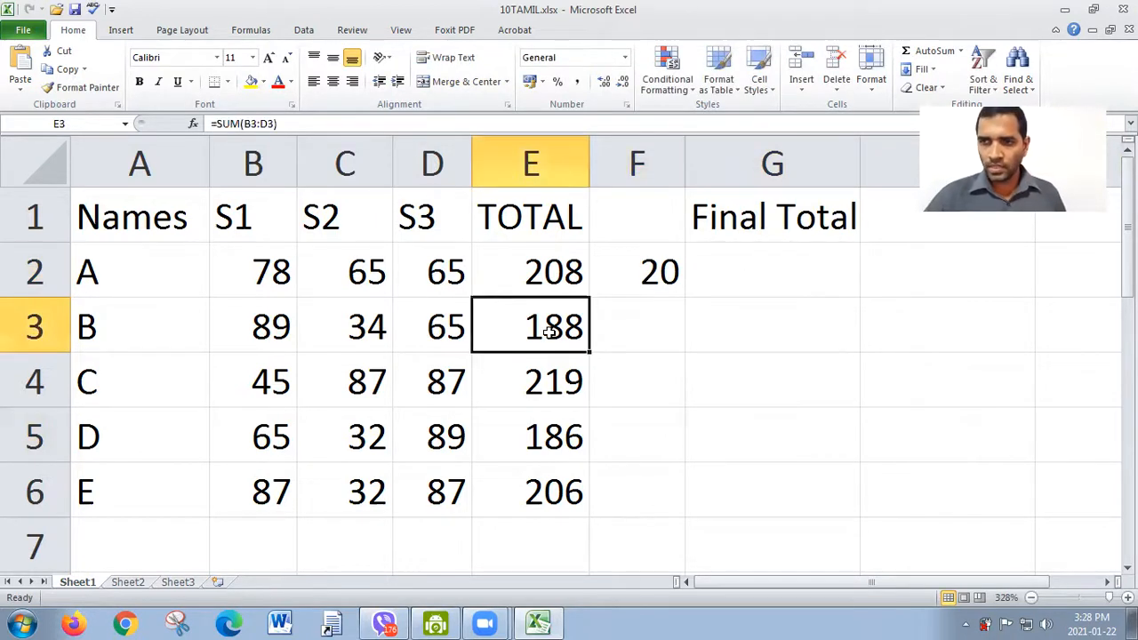
click(648, 269)
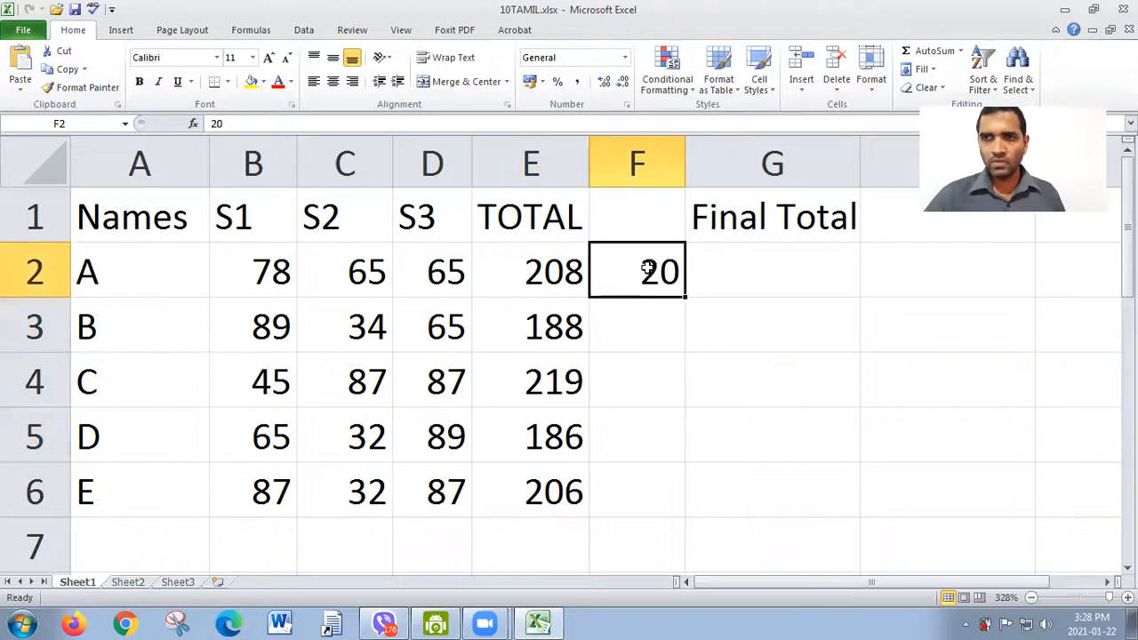
click(787, 320)
click(553, 392)
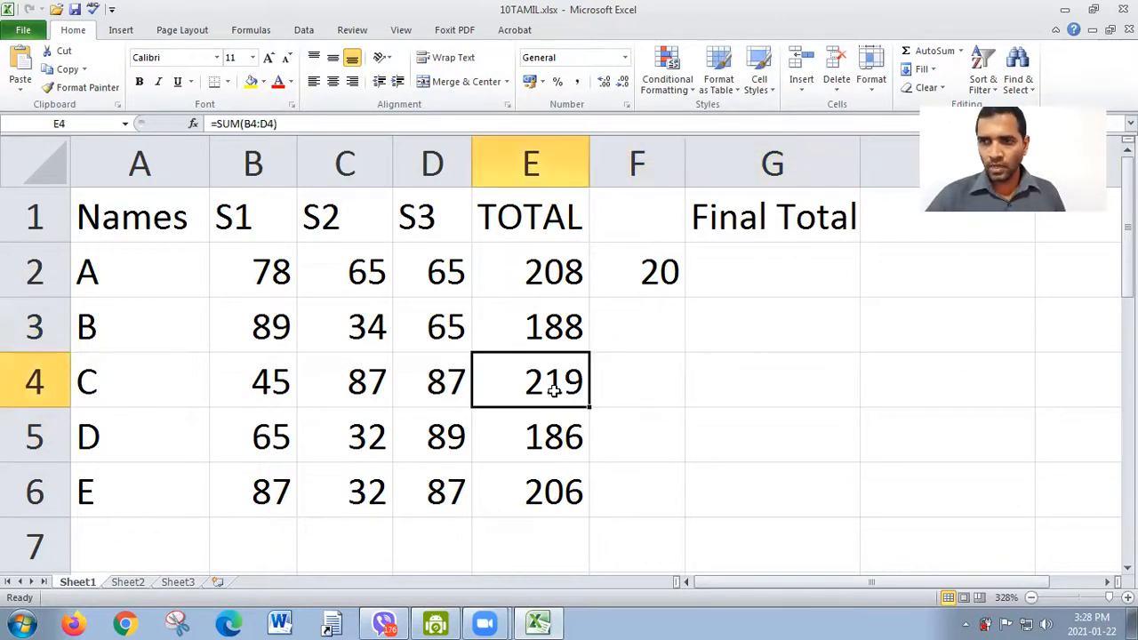
click(636, 284)
click(718, 384)
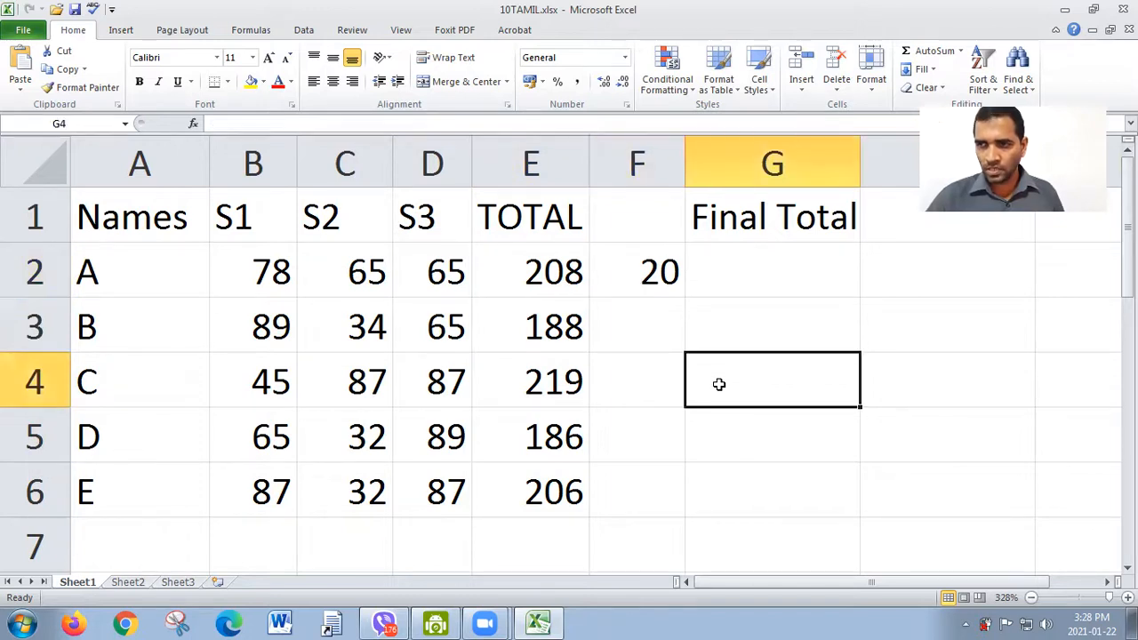
Step: Calculate the Final Total in G2 with the formula =E2+F2 and fill it down through G6
click(756, 263)
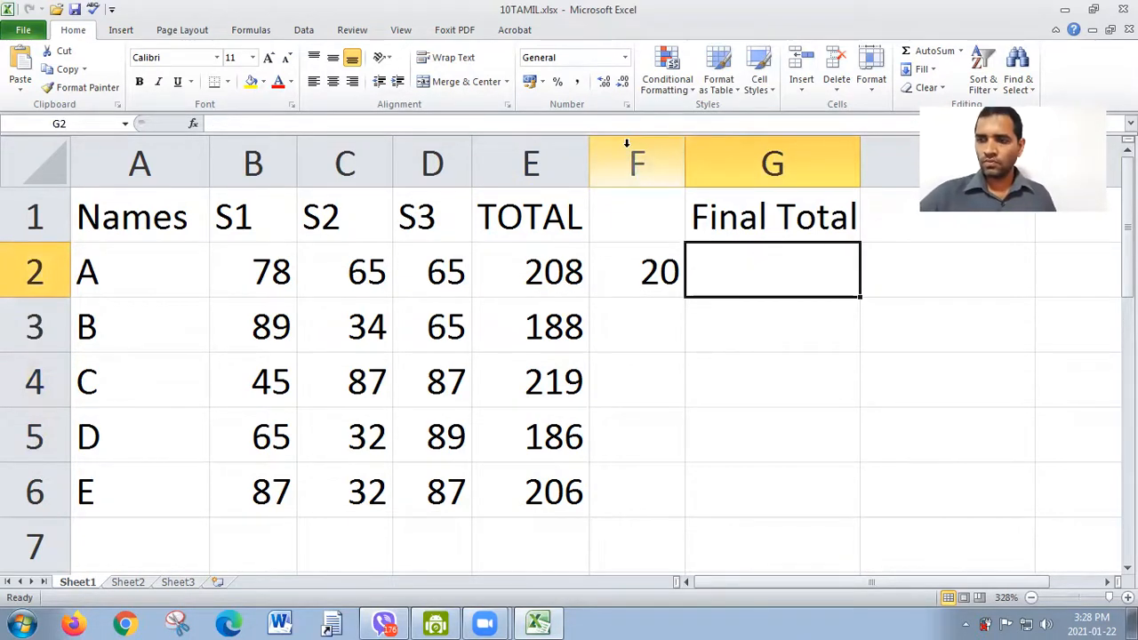
text(=)
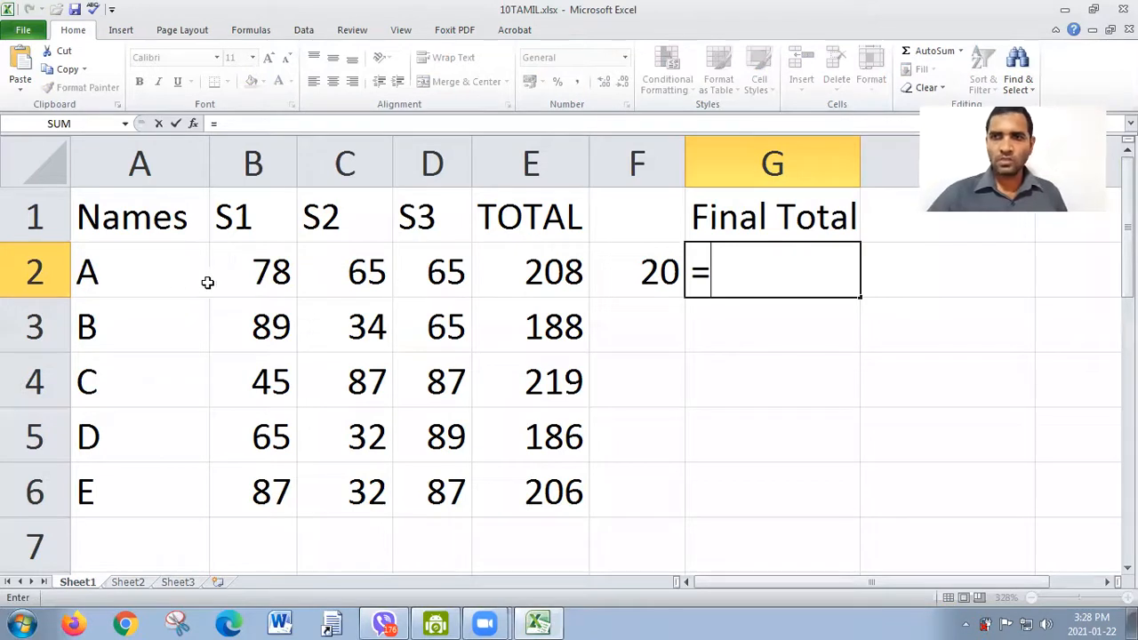
click(541, 274)
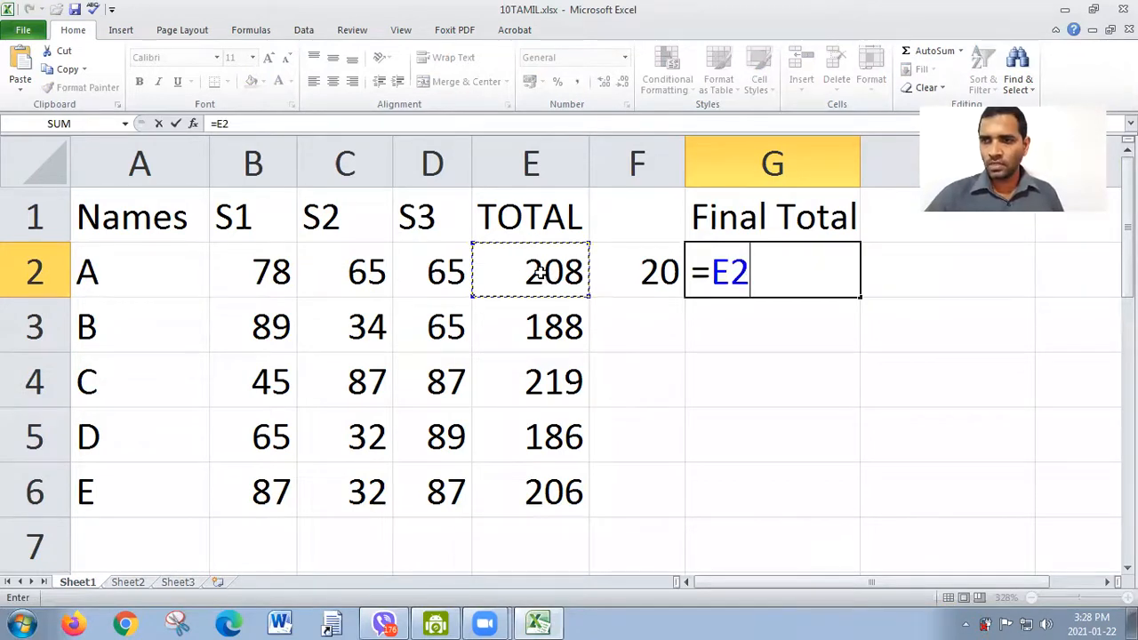
text(+)
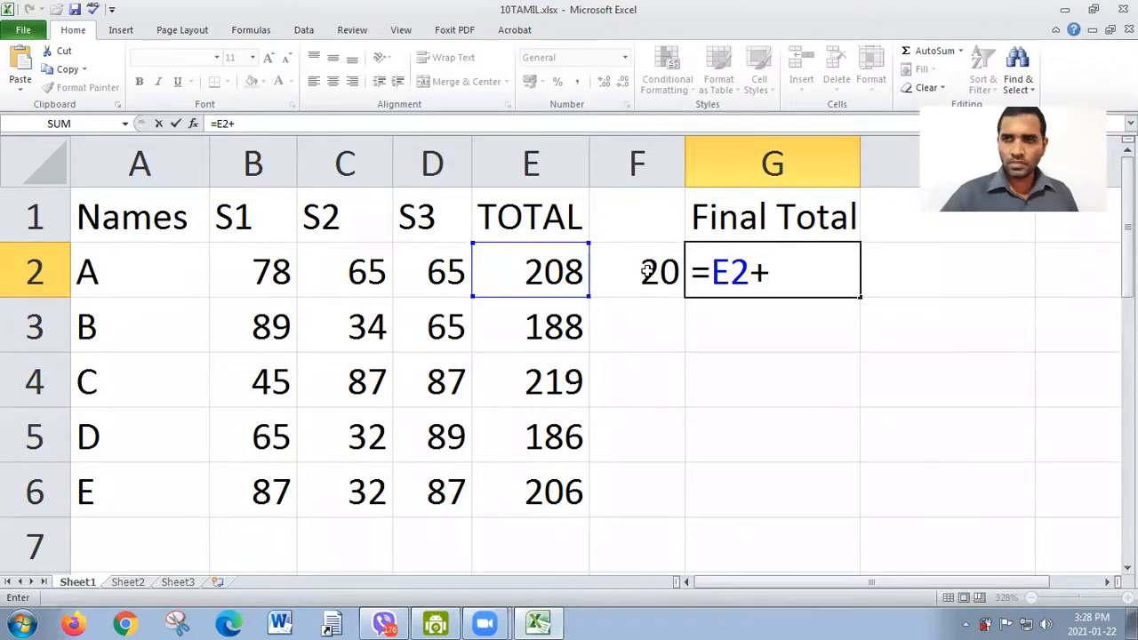
text(f2)
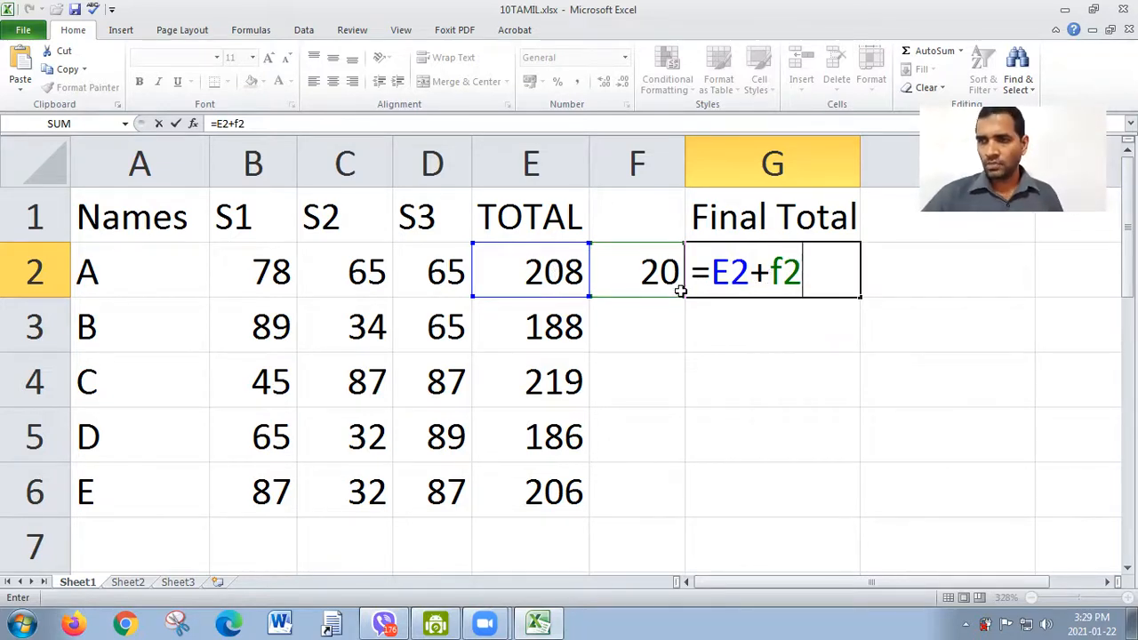
key(Return)
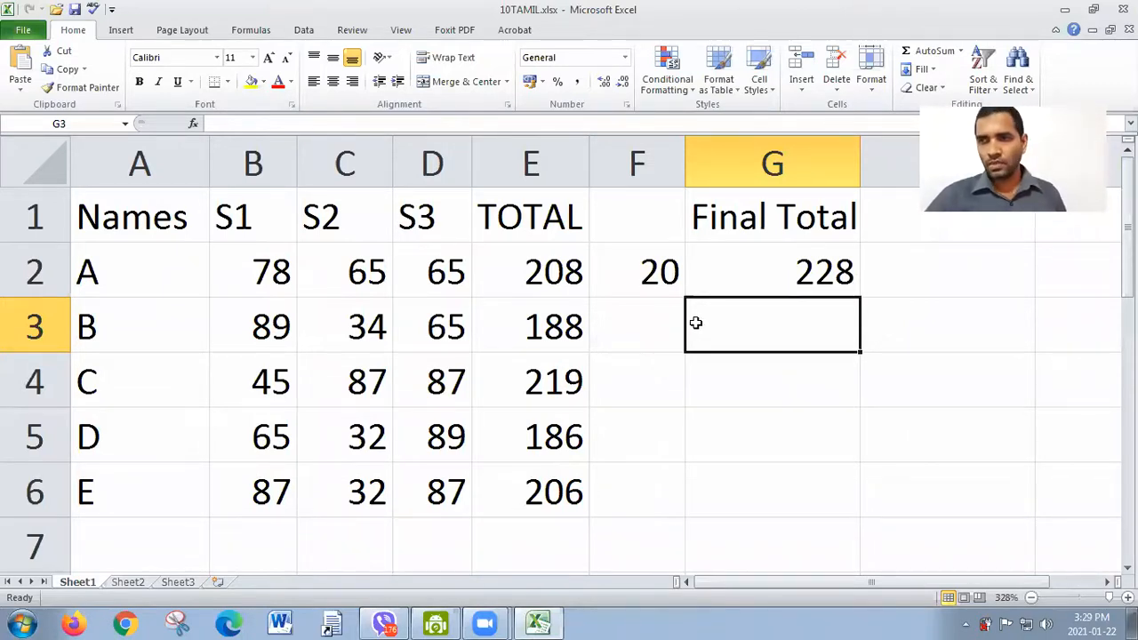
click(804, 277)
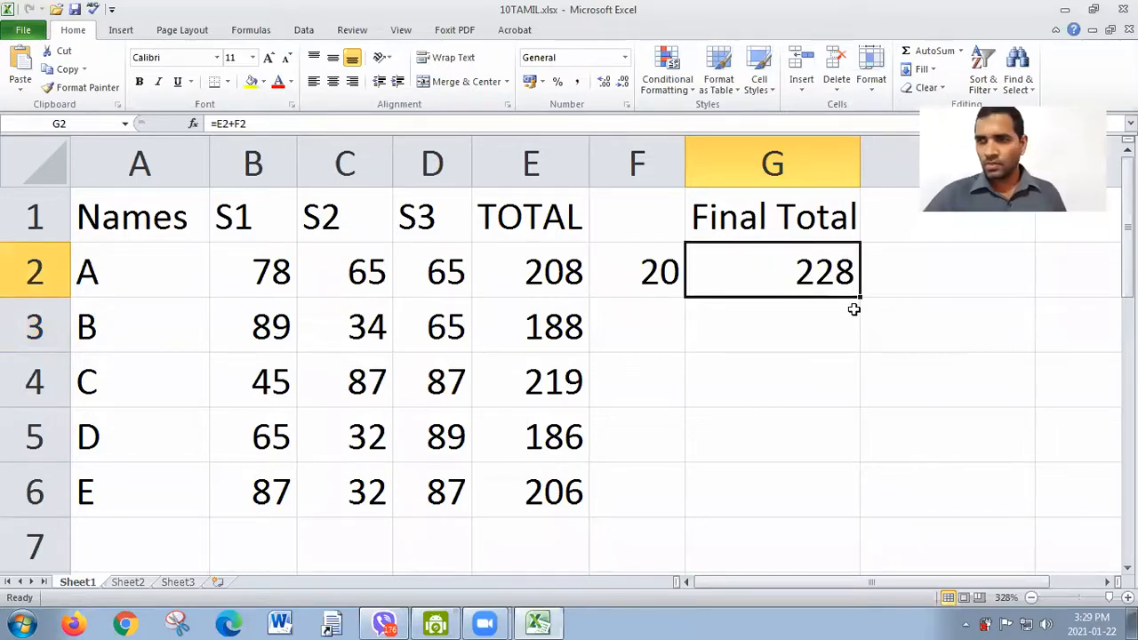
drag(858, 297, 857, 503)
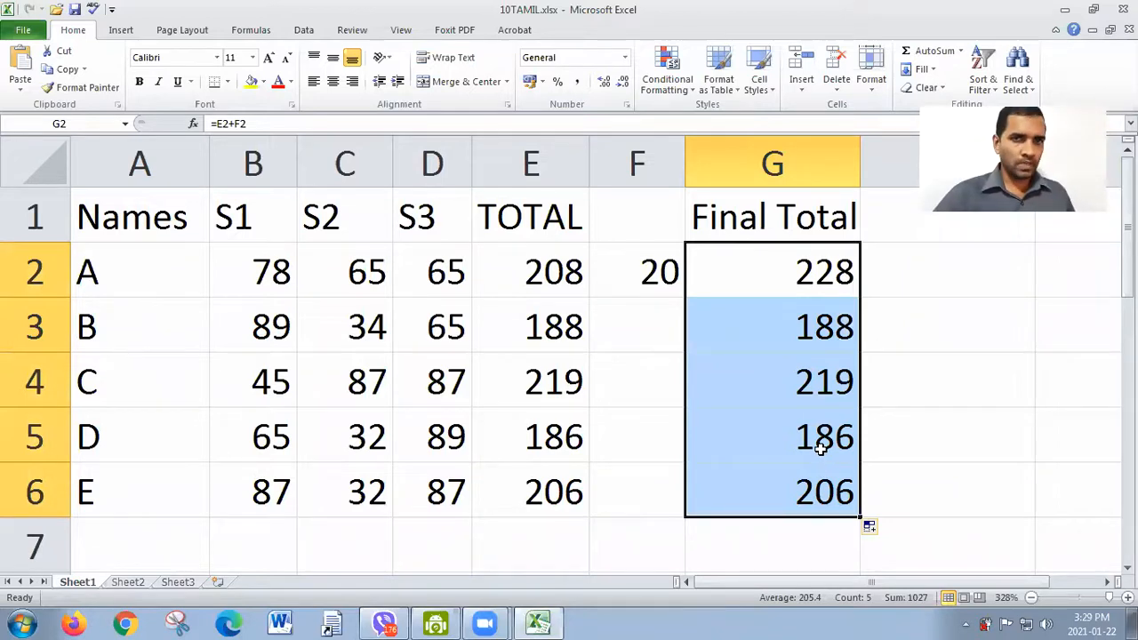
Step: Compare the Final Total values in G2:G6 with the TOTAL values in column E and check the formula in G2
click(806, 273)
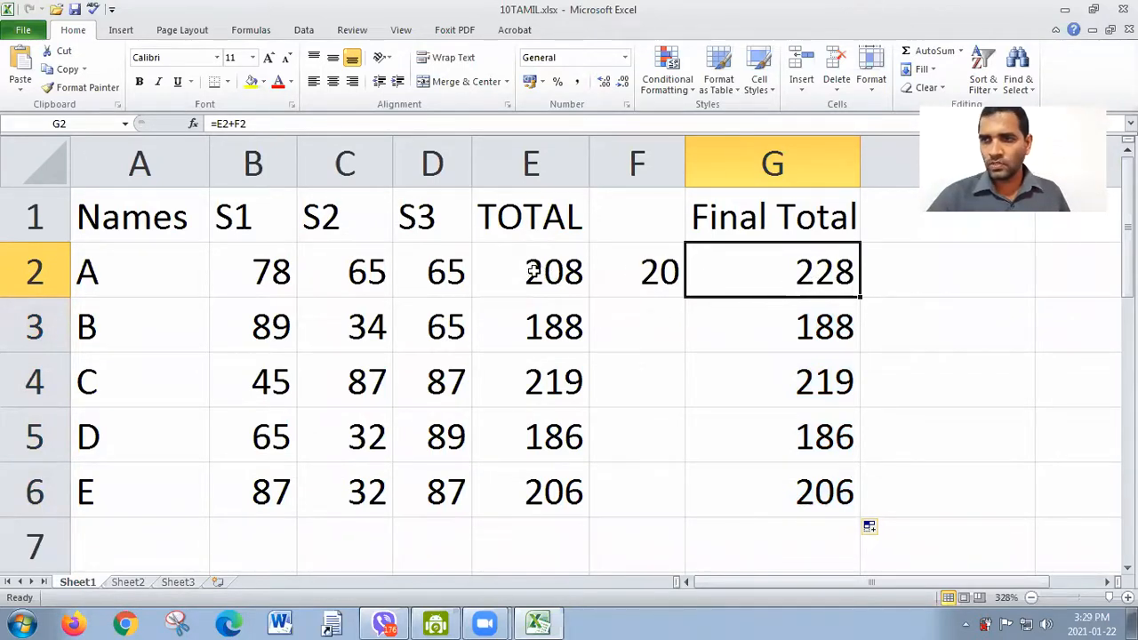
drag(814, 324, 820, 492)
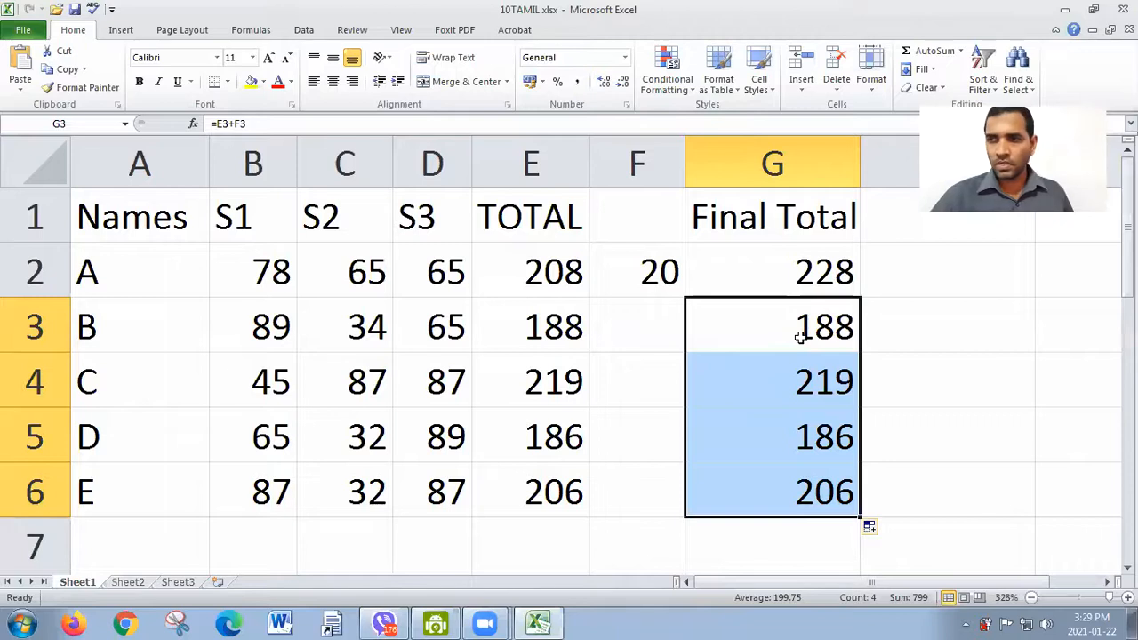
drag(528, 325, 560, 484)
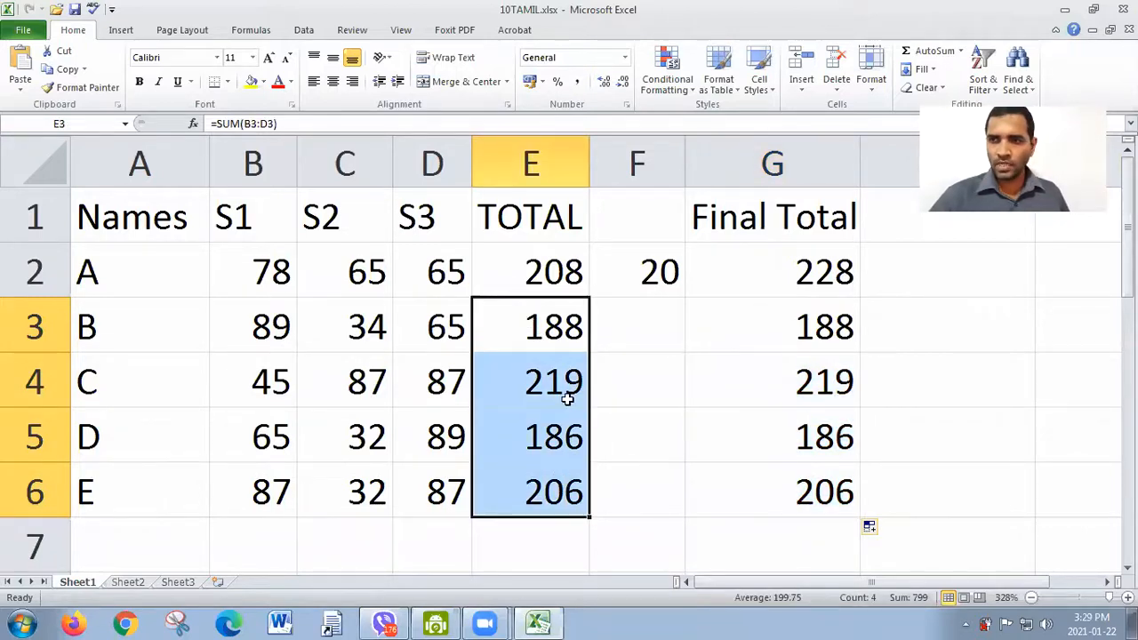
double_click(823, 274)
double_click(823, 274)
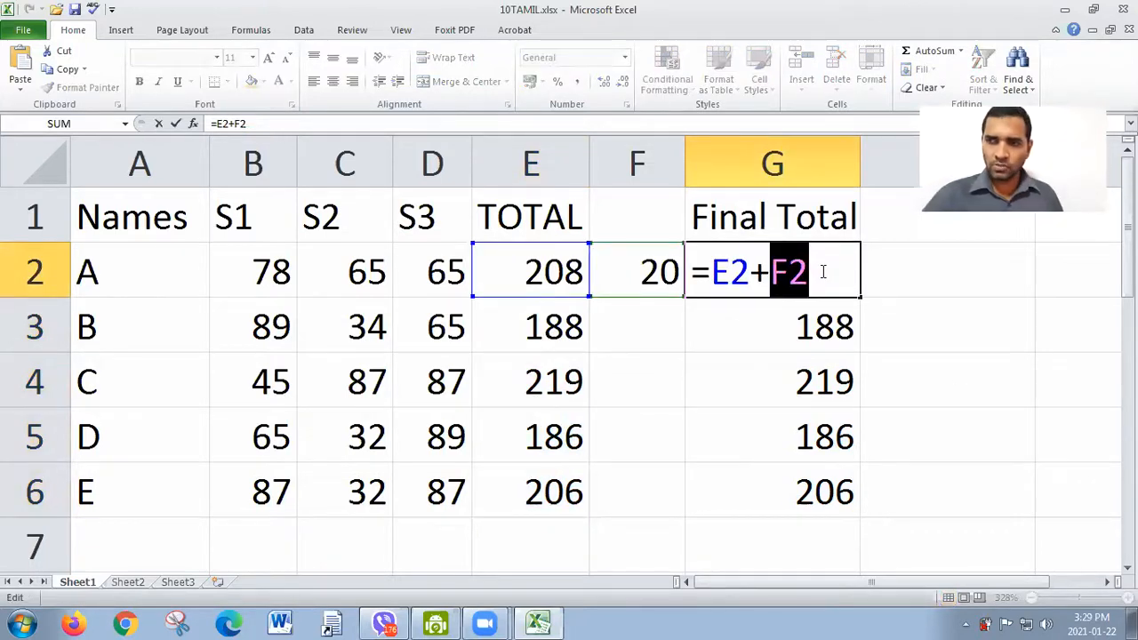
click(823, 274)
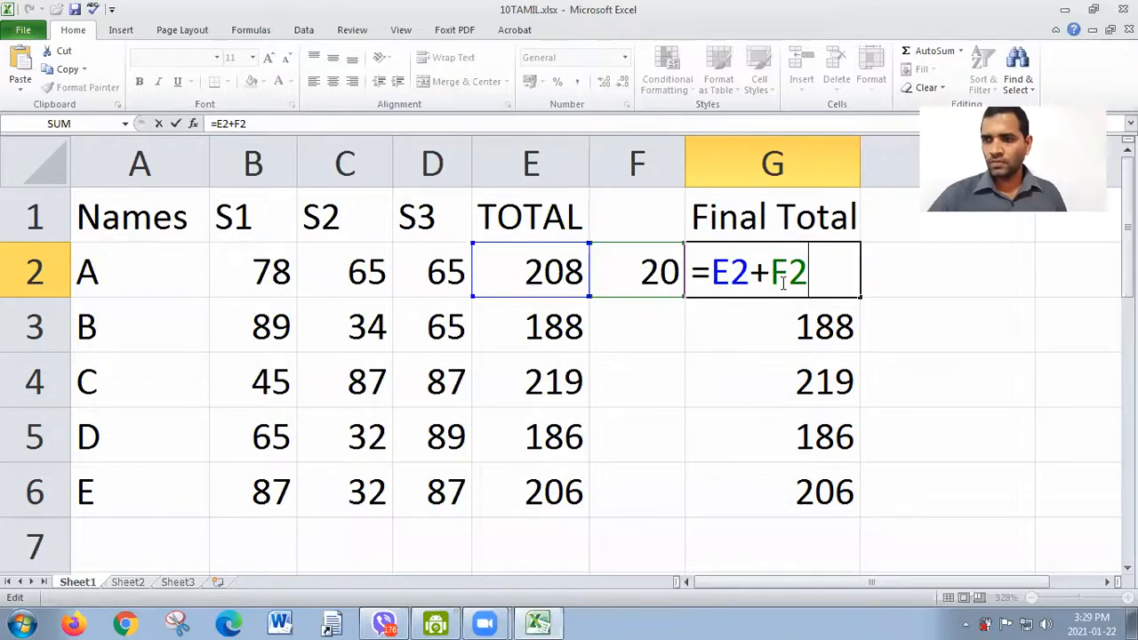
key(Return)
Step: Examine which E and F cells the filled-down formulas in G3 and G4 refer to
double_click(808, 326)
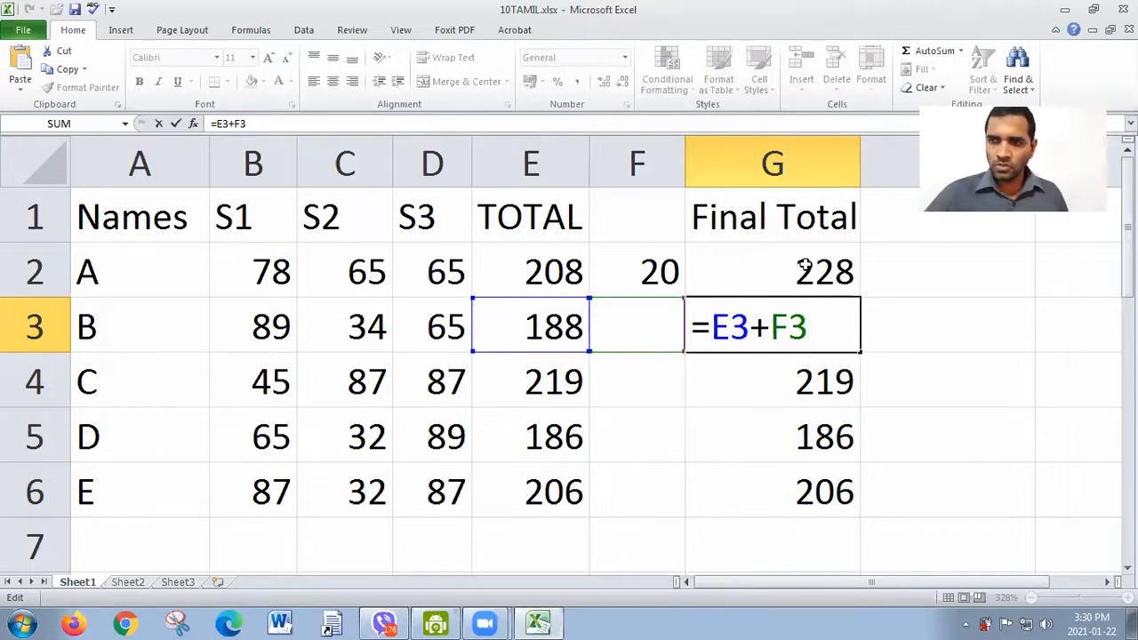
drag(751, 327, 711, 327)
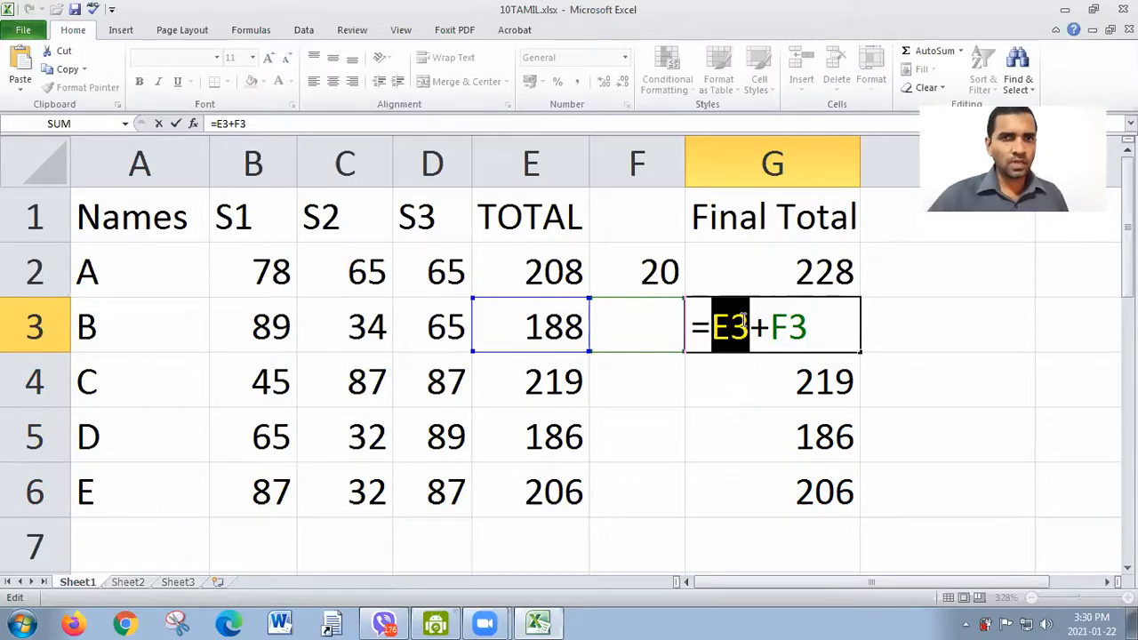
drag(769, 327, 797, 328)
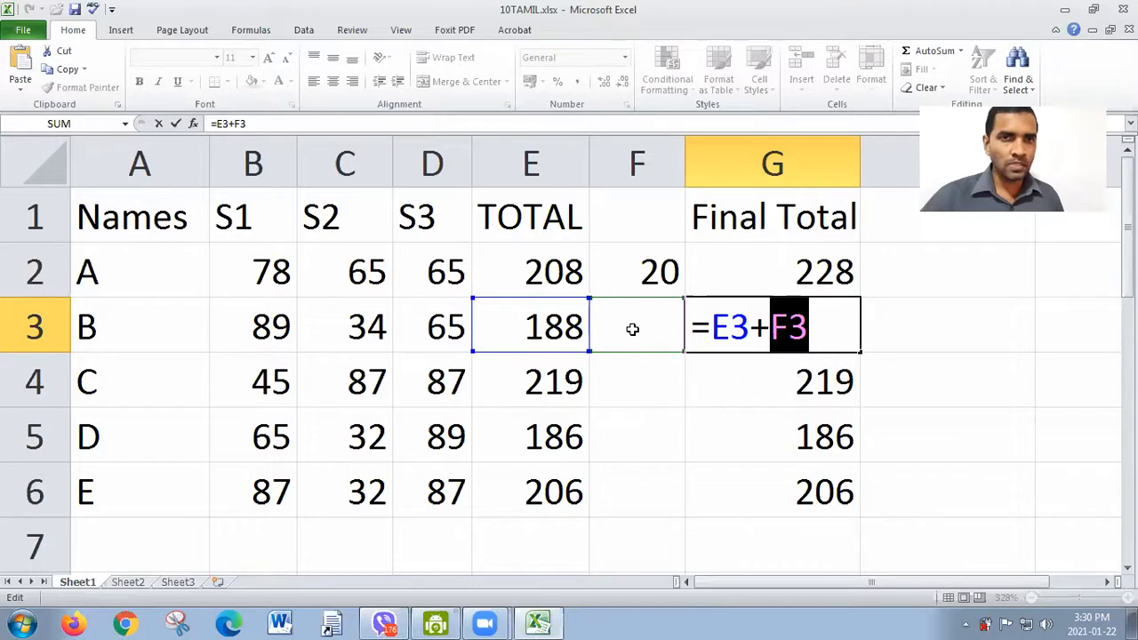
click(776, 328)
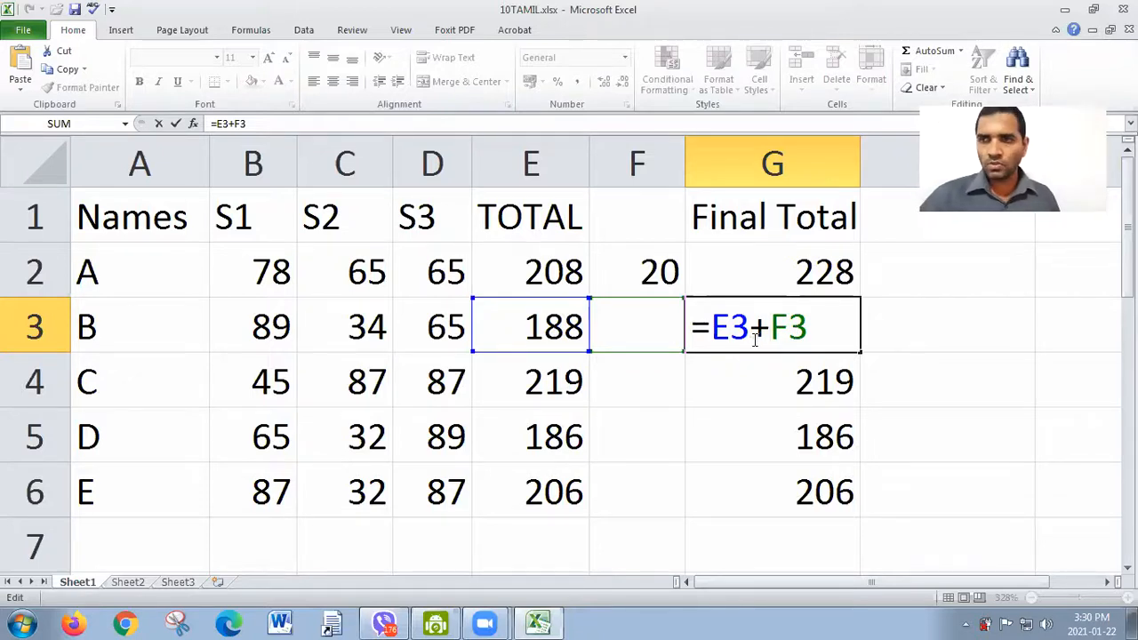
key(Return)
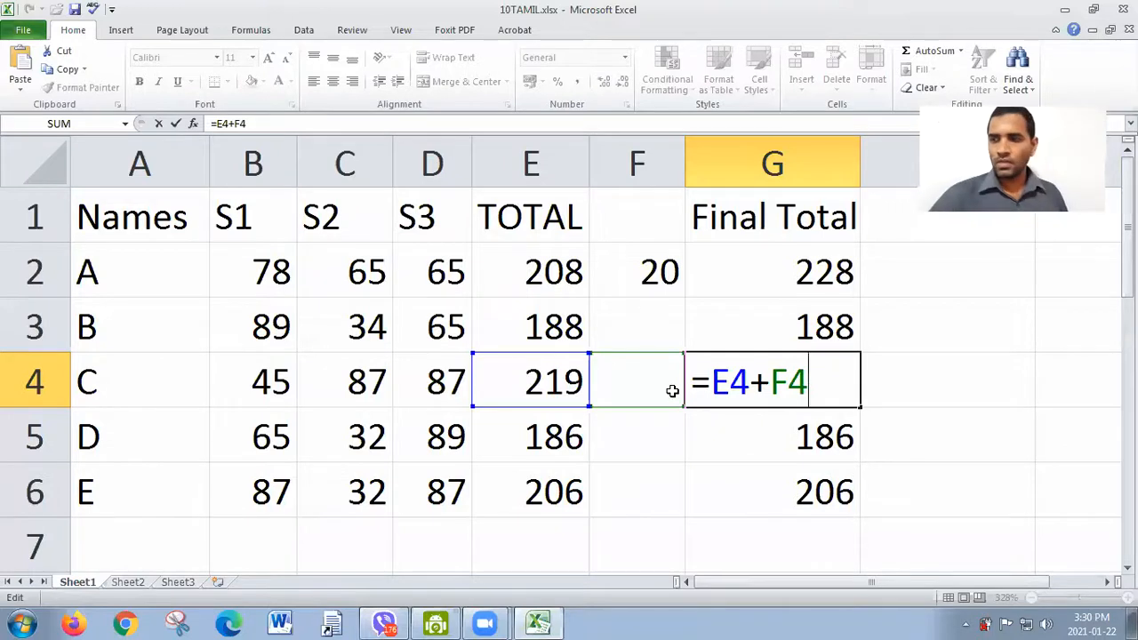
key(Return)
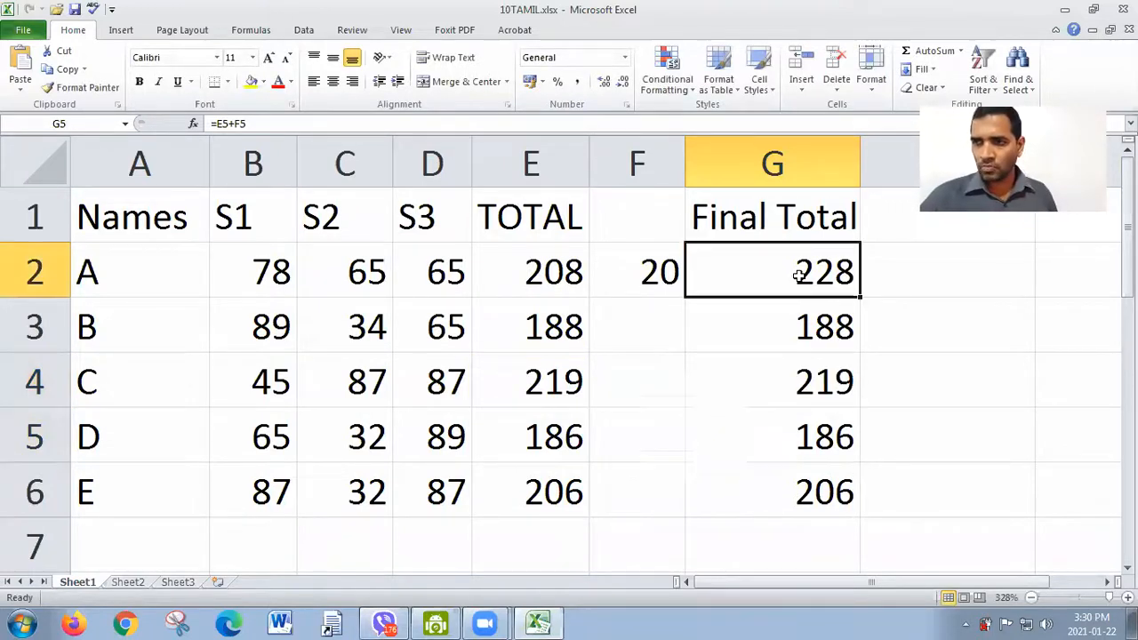
Step: Inspect the E2 and F2 references in the G2 formula without changing it
double_click(800, 275)
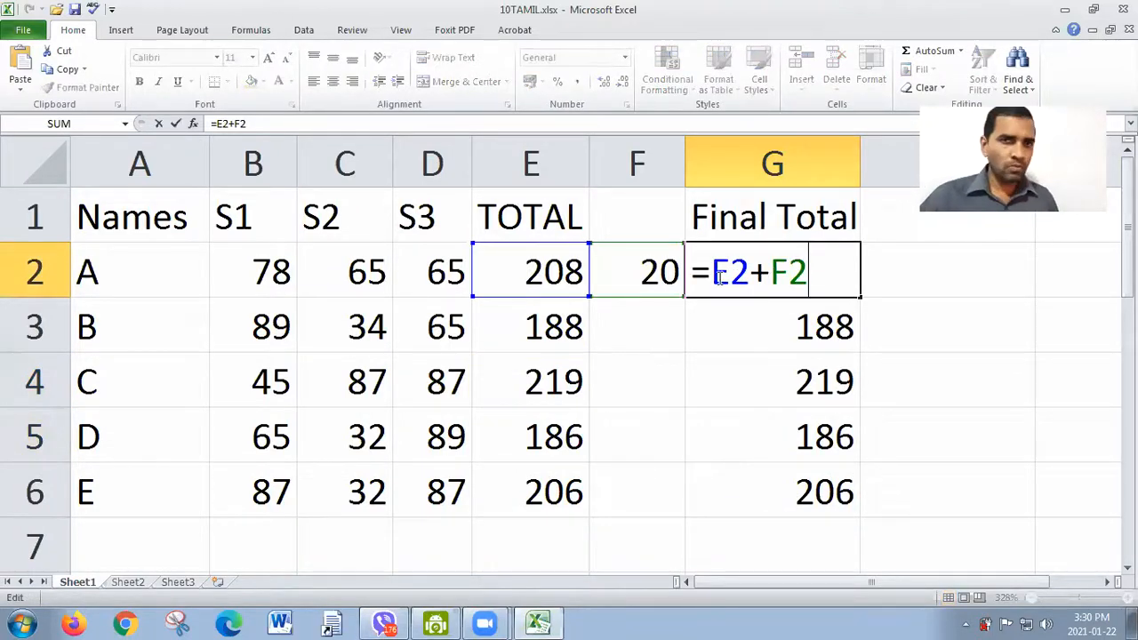
drag(748, 273, 714, 264)
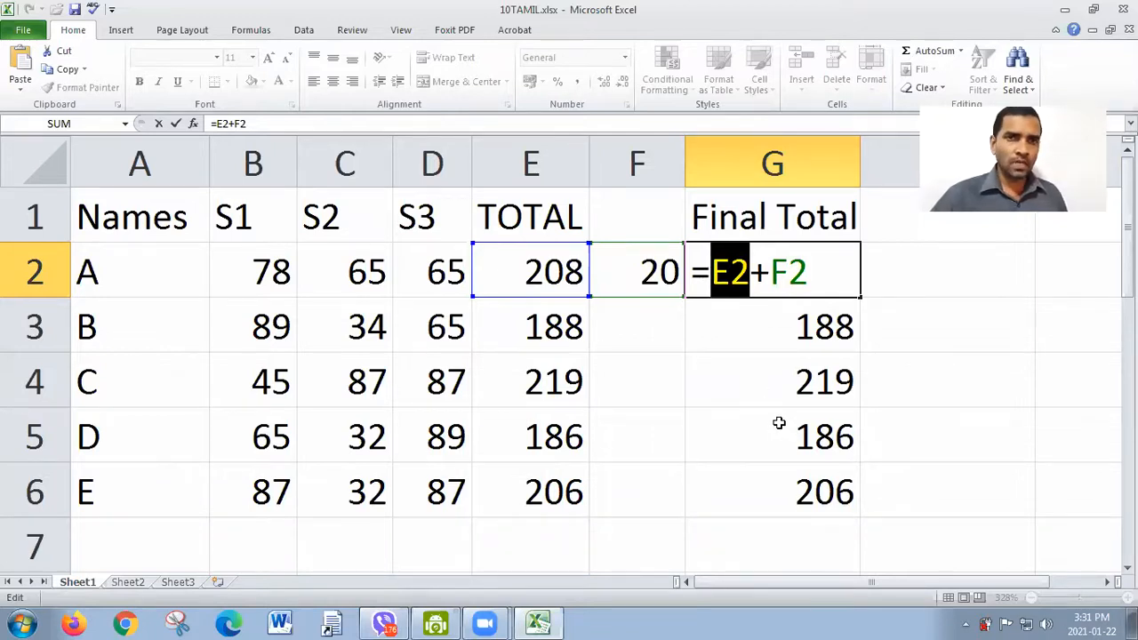
click(770, 273)
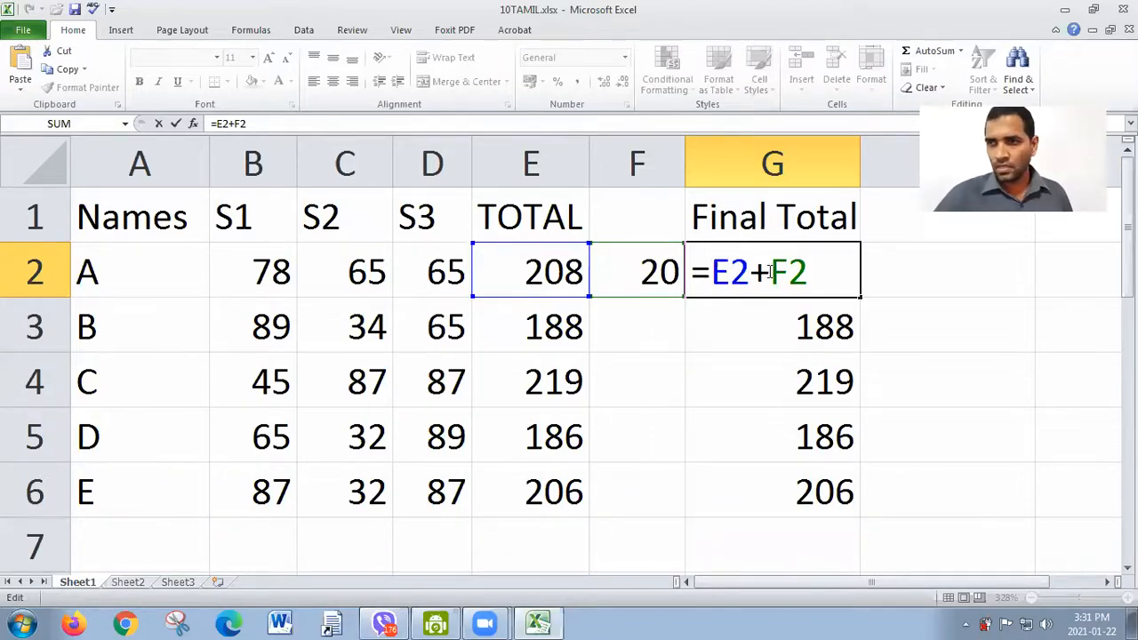
drag(770, 273, 809, 272)
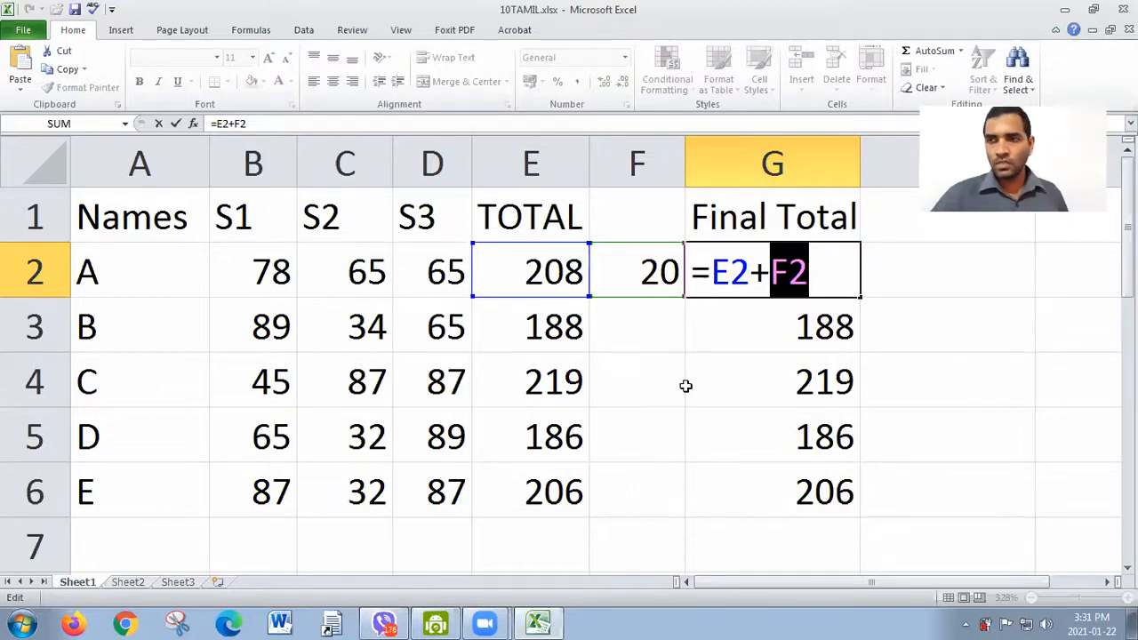
click(777, 260)
double_click(778, 260)
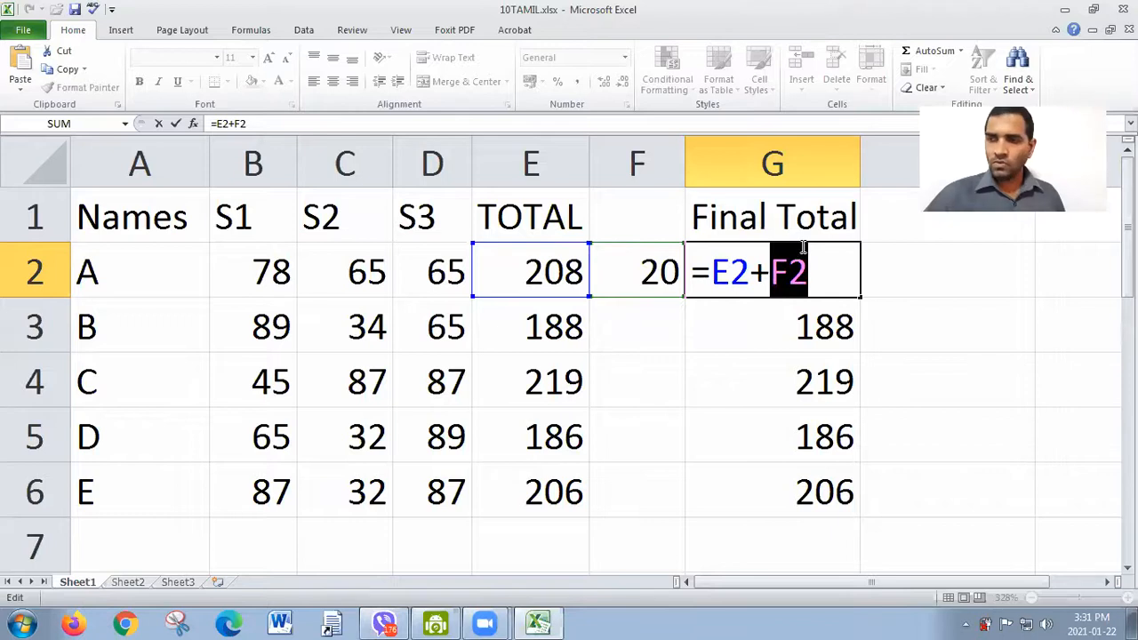
key(Return)
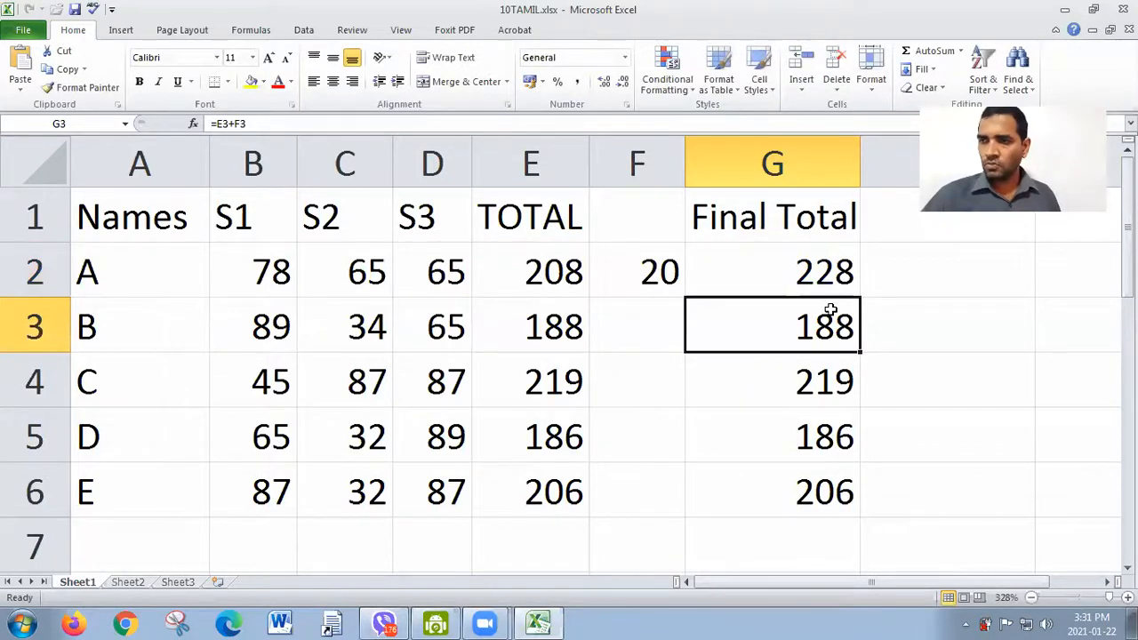
Step: Review the formulas in G3 and G4, focusing on the column letter and row number of the F3 reference
double_click(830, 310)
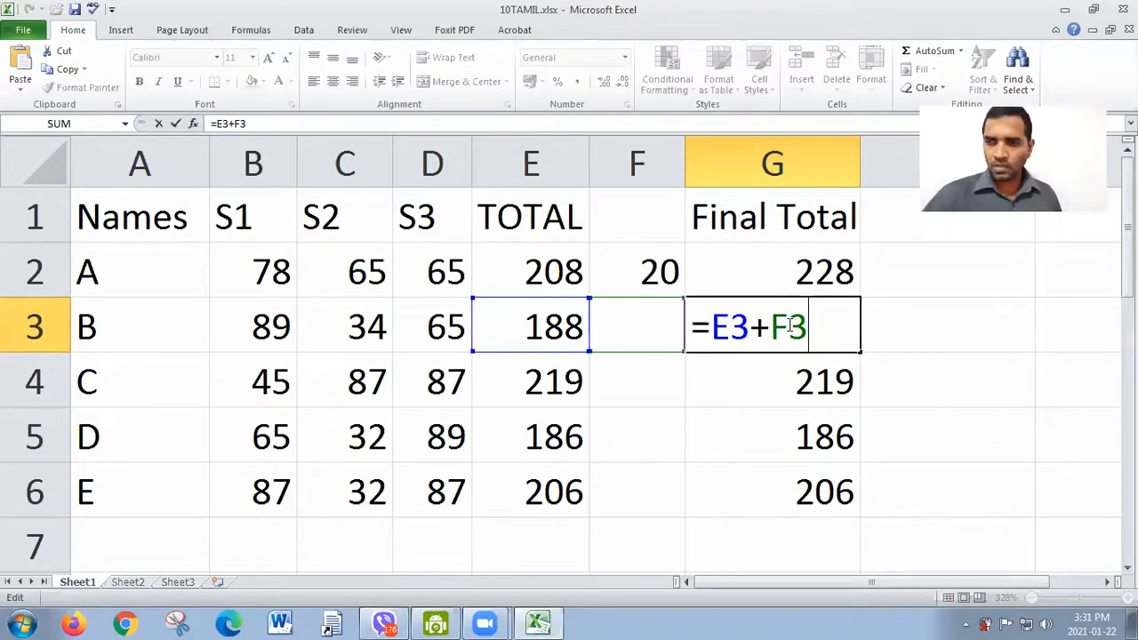
key(Return)
double_click(797, 380)
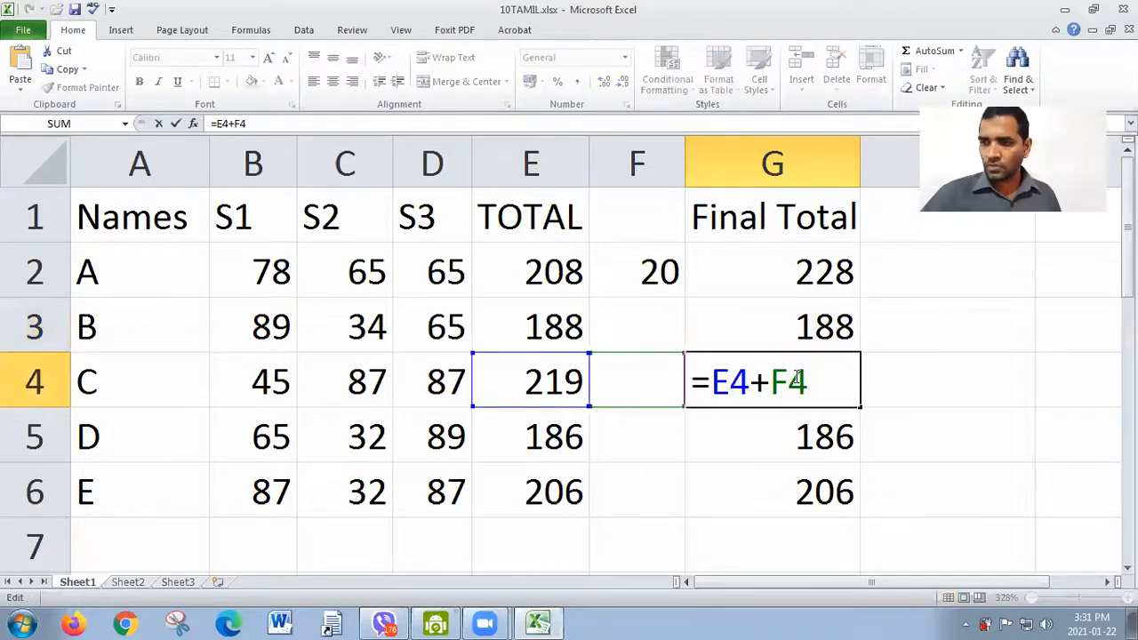
key(Return)
double_click(833, 321)
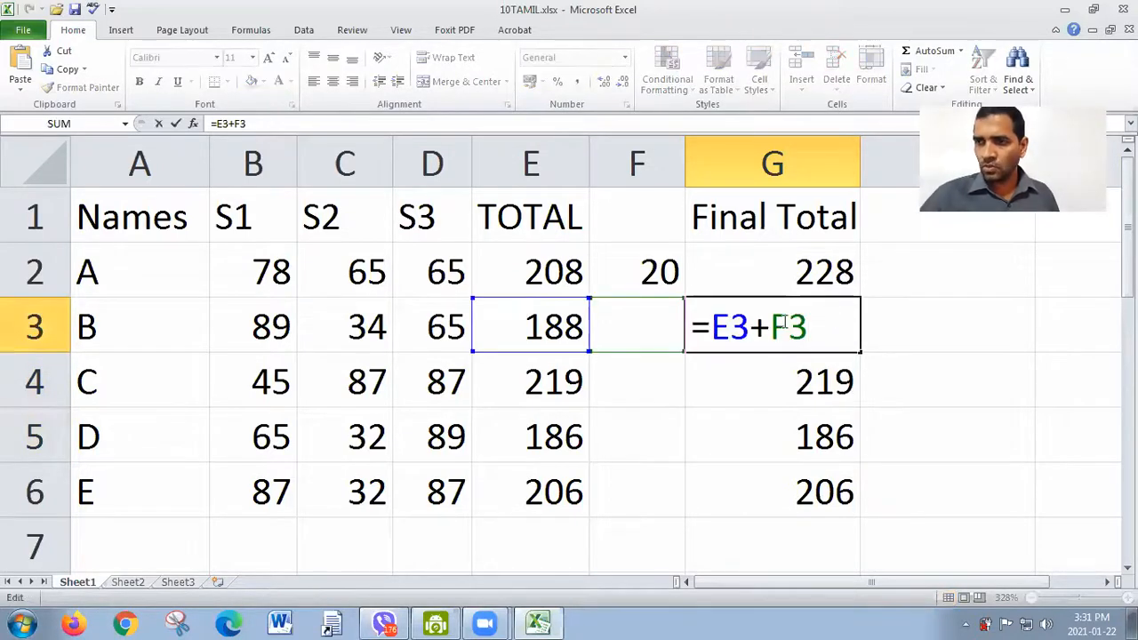
drag(770, 327, 788, 327)
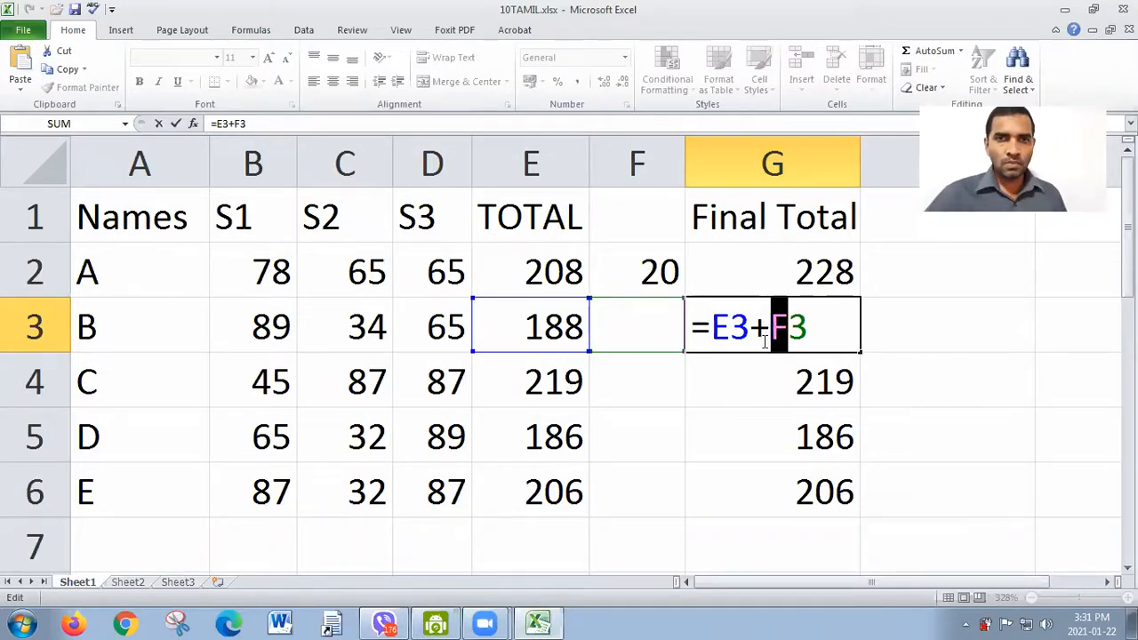
click(791, 325)
drag(791, 326, 807, 325)
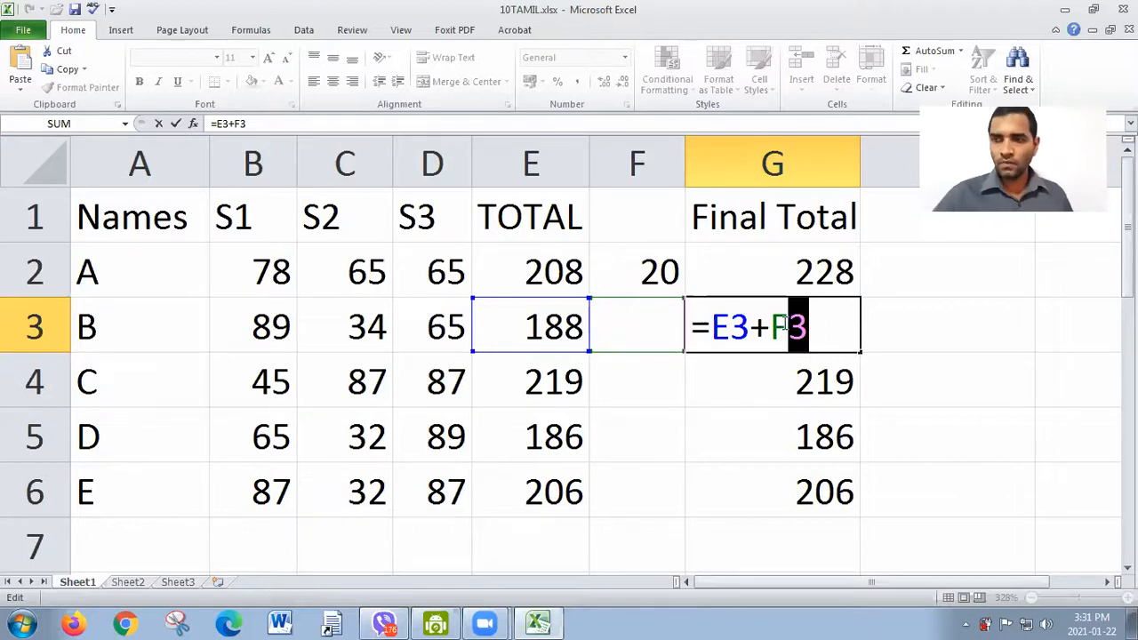
key(Return)
Step: Lock the row of the F2 reference in cell G2 so the formula reads =E2+F$2
double_click(784, 272)
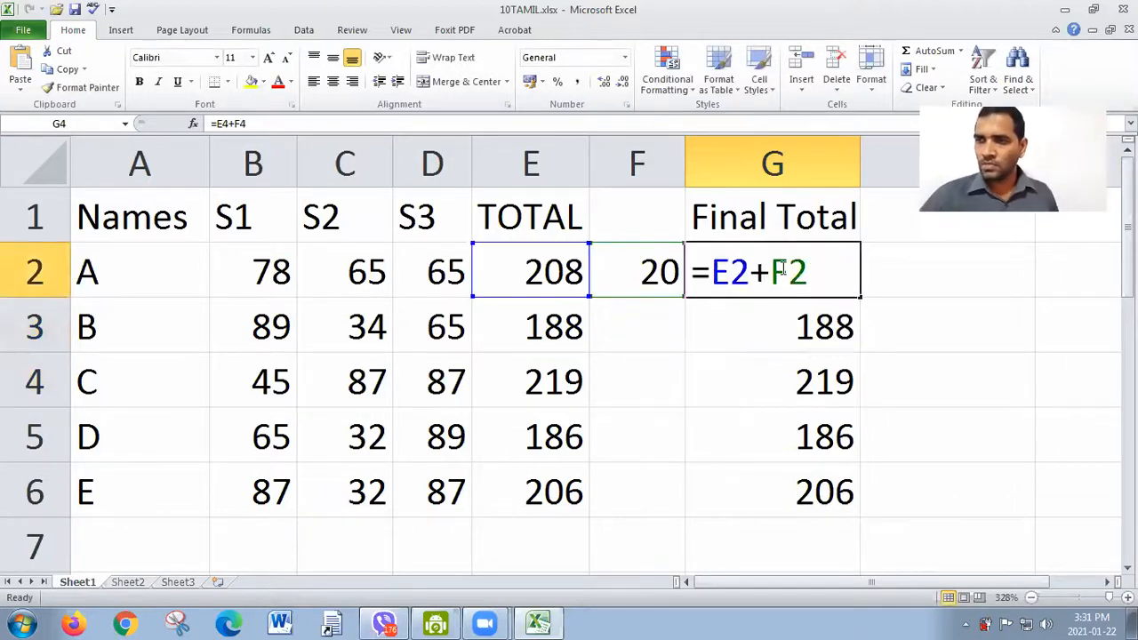
drag(791, 264, 807, 267)
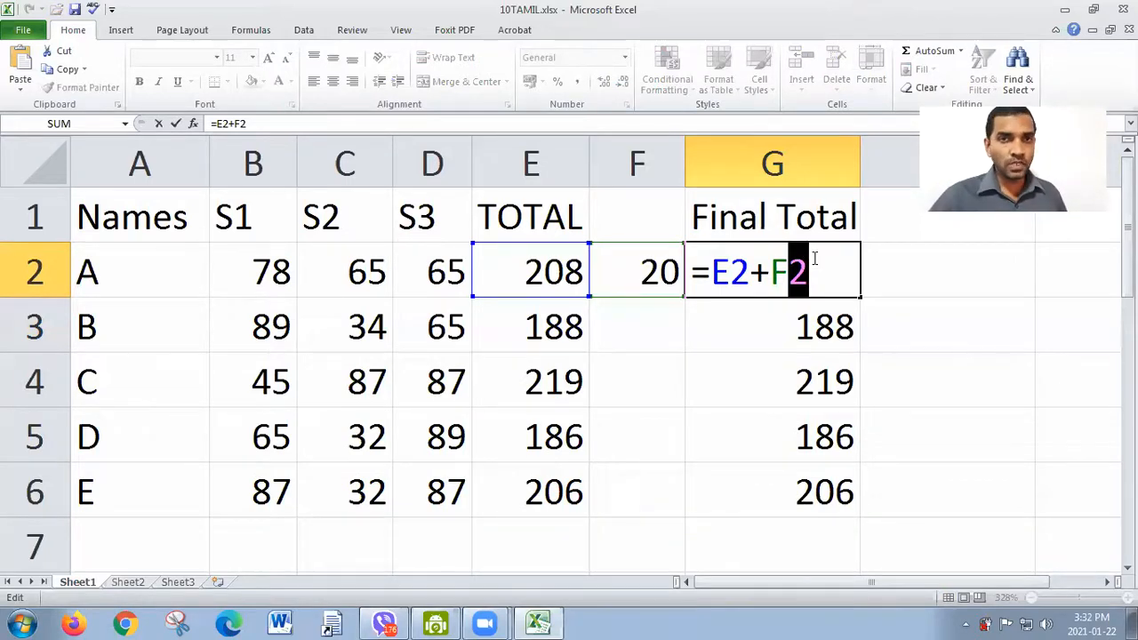
click(790, 270)
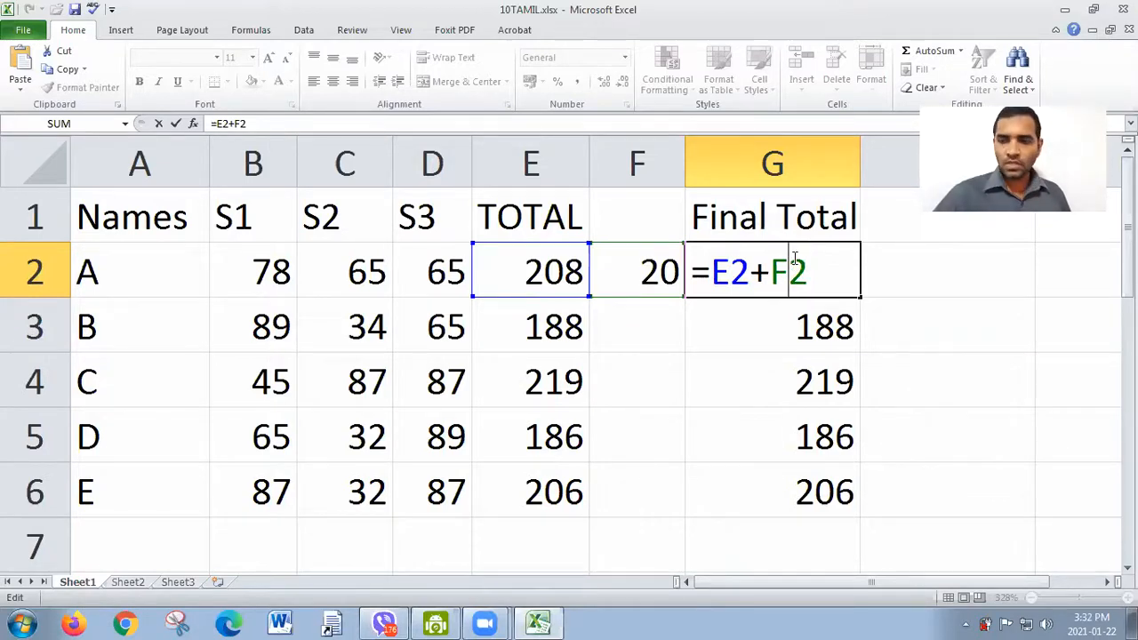
text($)
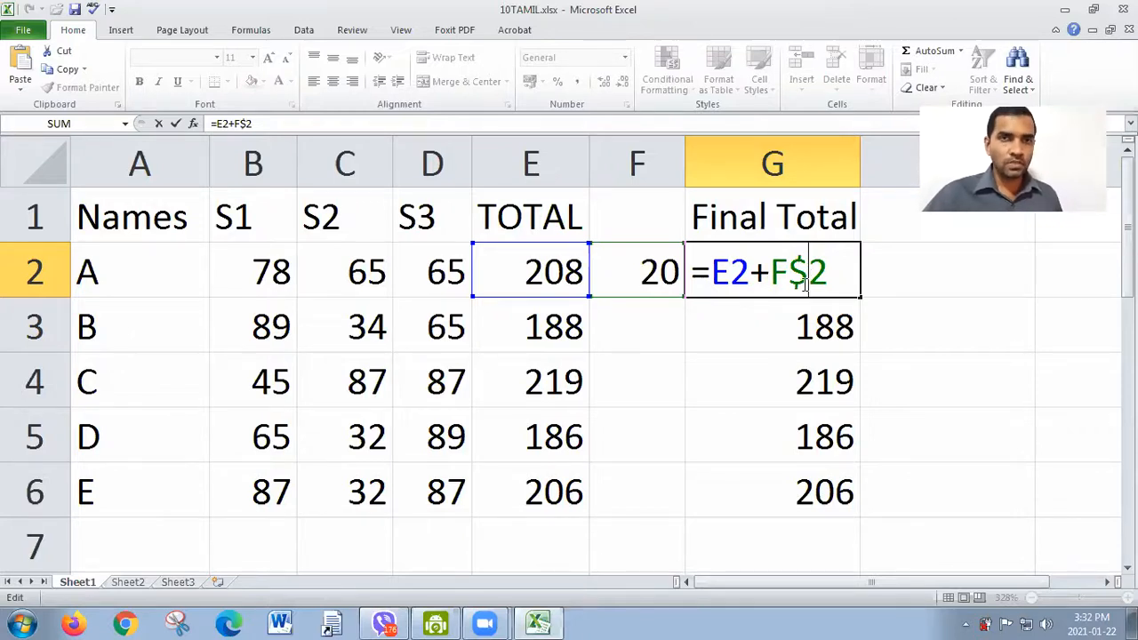
click(770, 272)
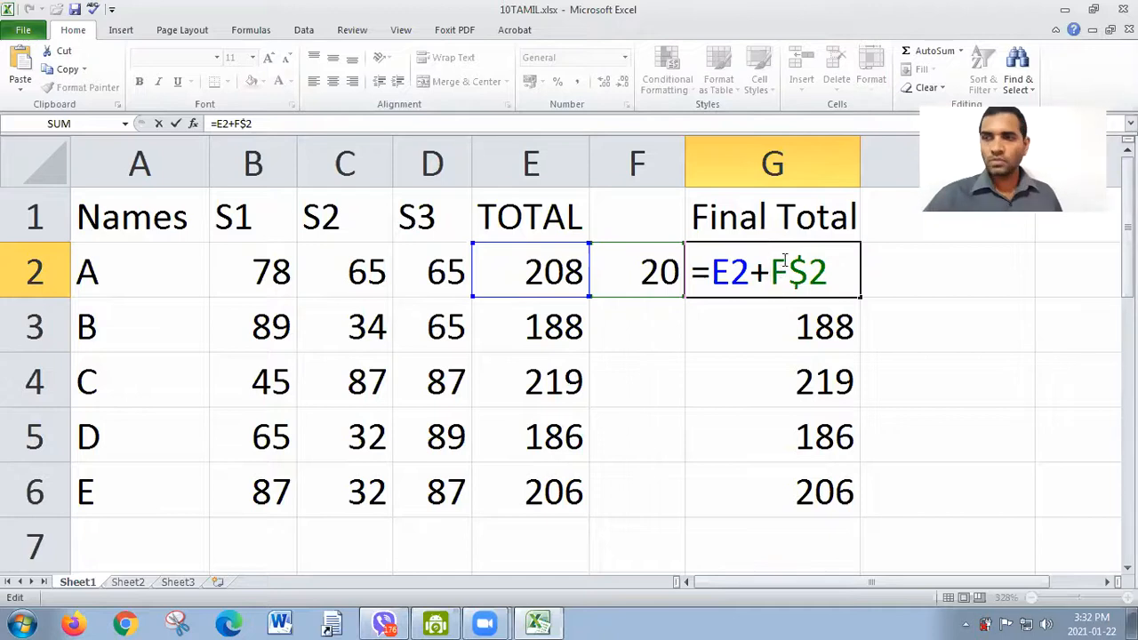
key(Return)
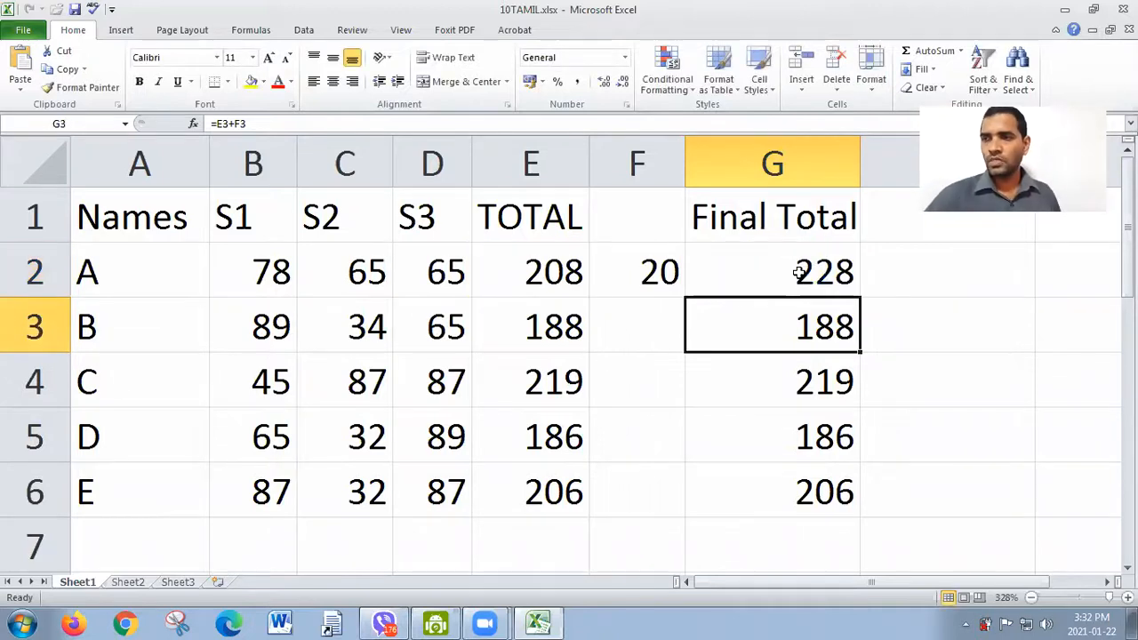
Step: Check the formula in G2 and fill it down through G6
double_click(844, 278)
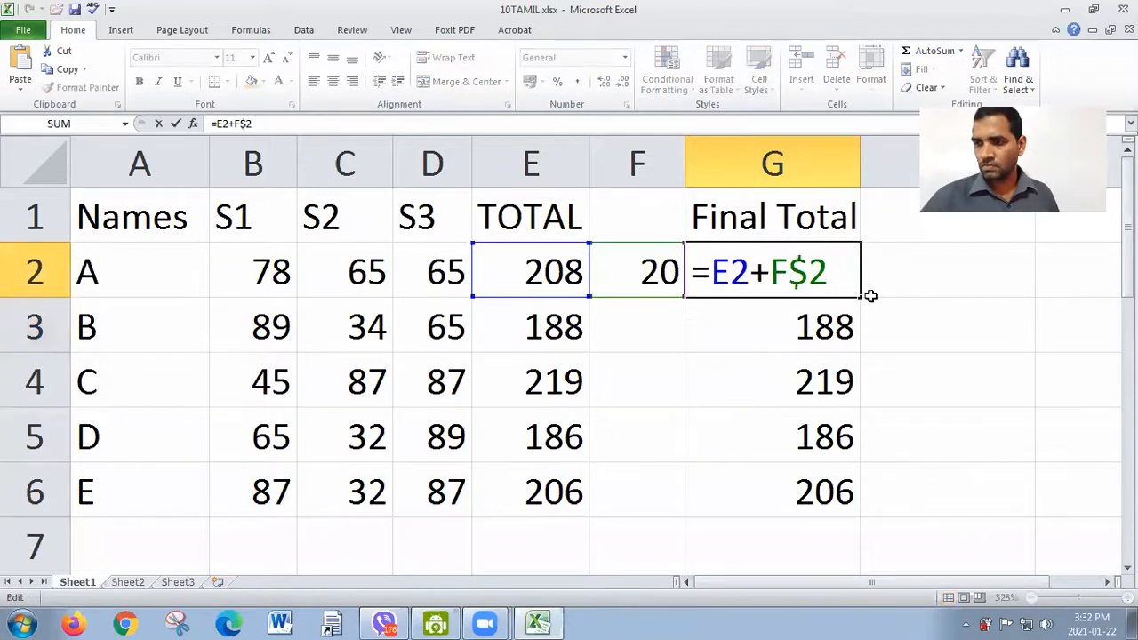
key(Return)
click(838, 265)
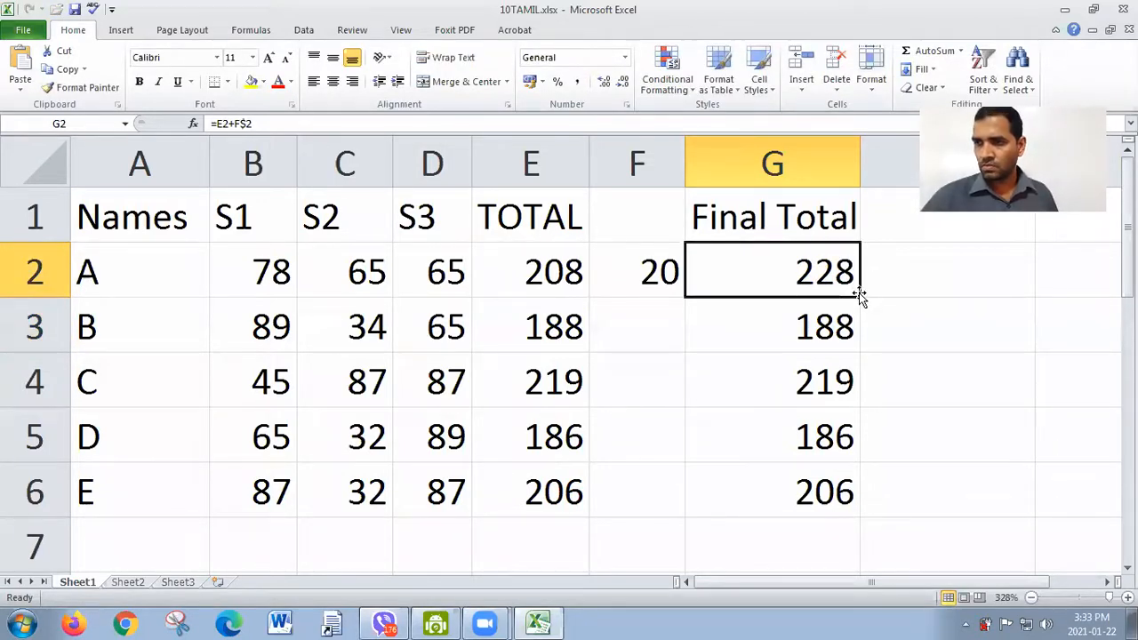
drag(859, 297, 868, 500)
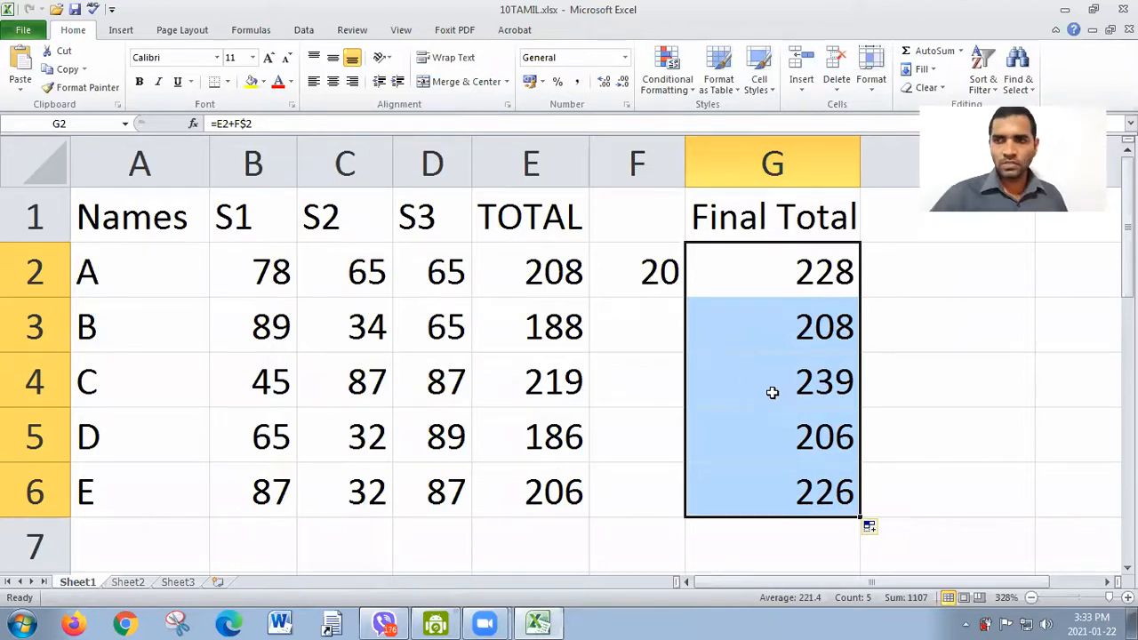
Step: Review the formulas in G3 through G6 one by one, checking the row numbers of their E and F references
double_click(814, 329)
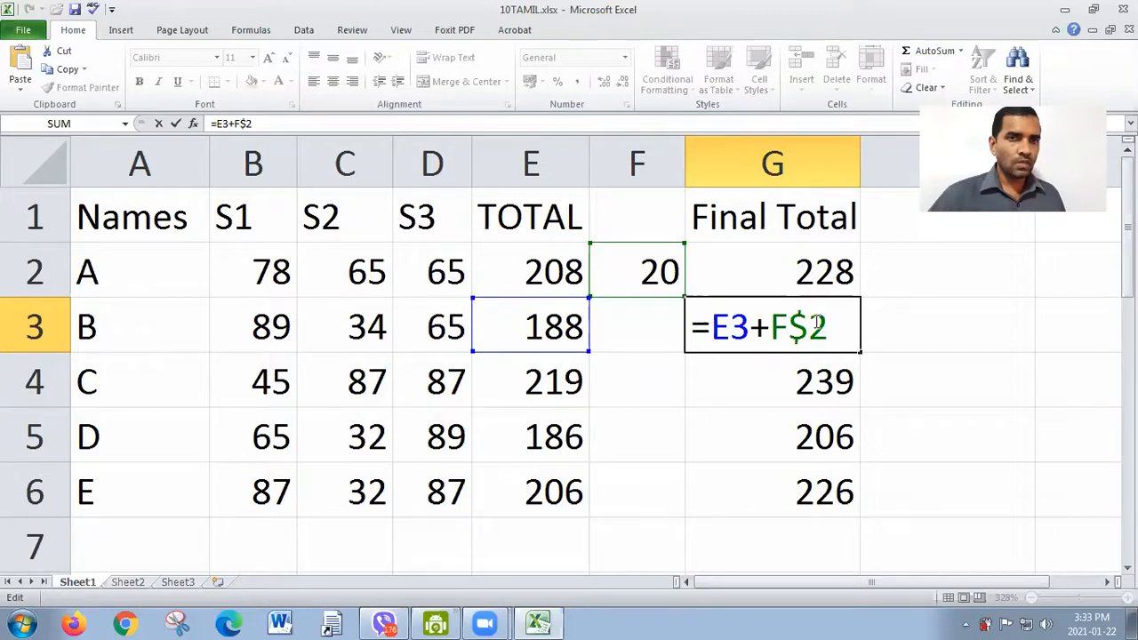
key(Return)
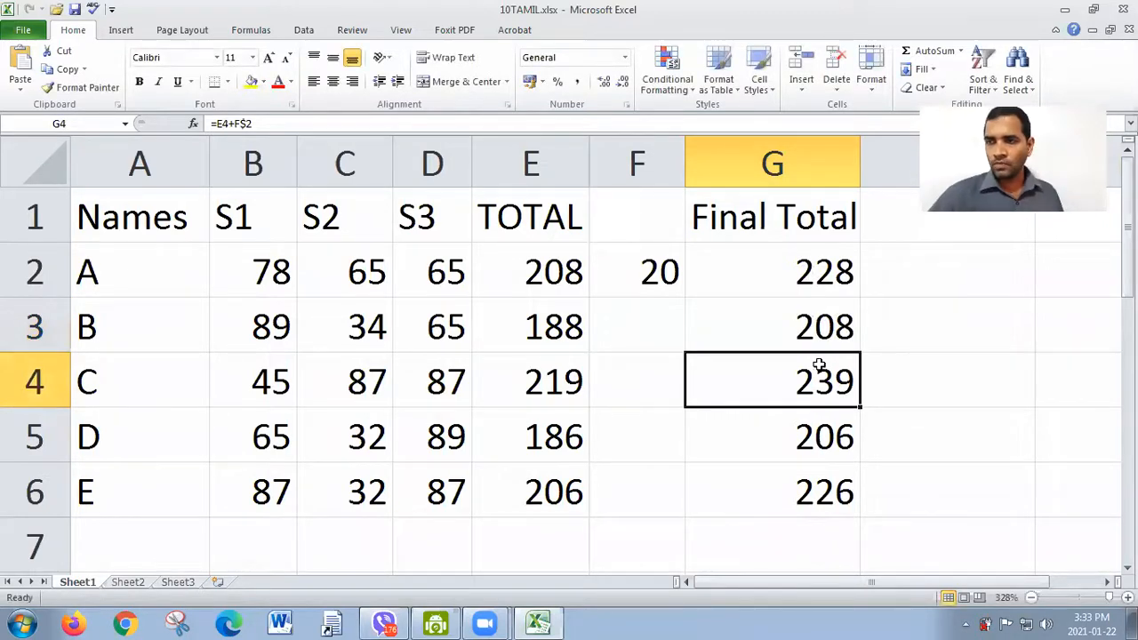
double_click(822, 394)
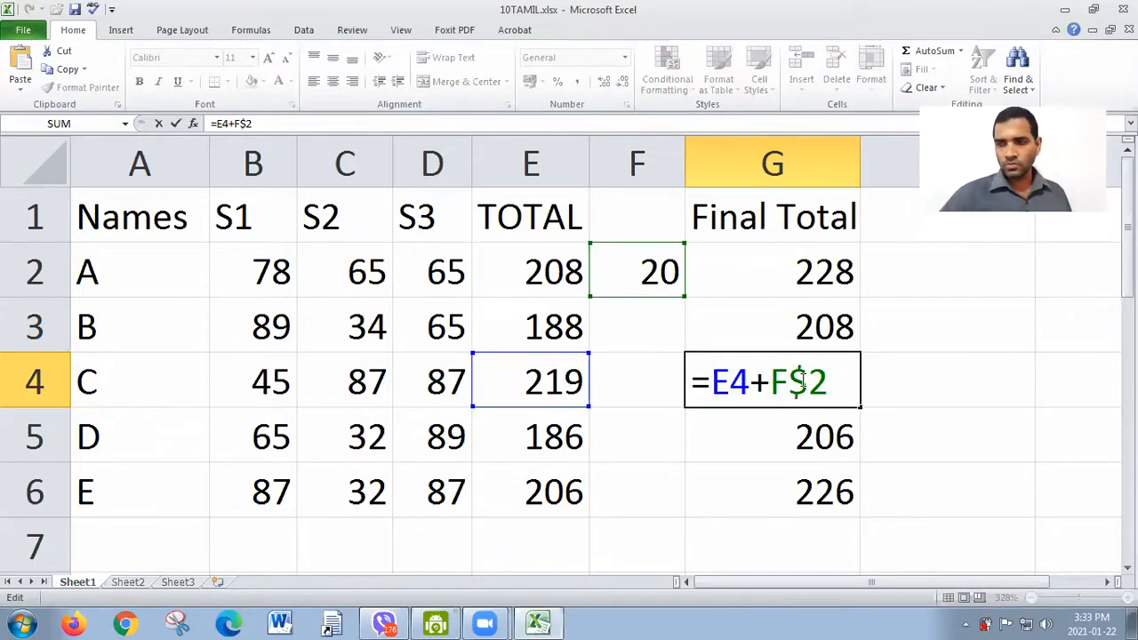
key(Return)
double_click(833, 441)
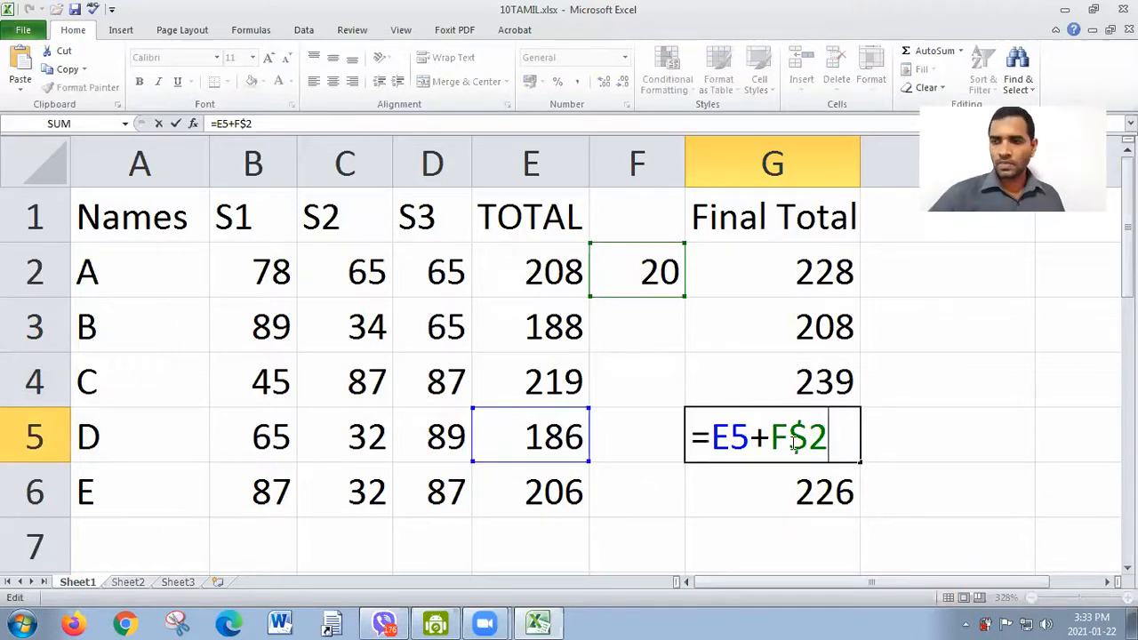
key(Return)
double_click(781, 478)
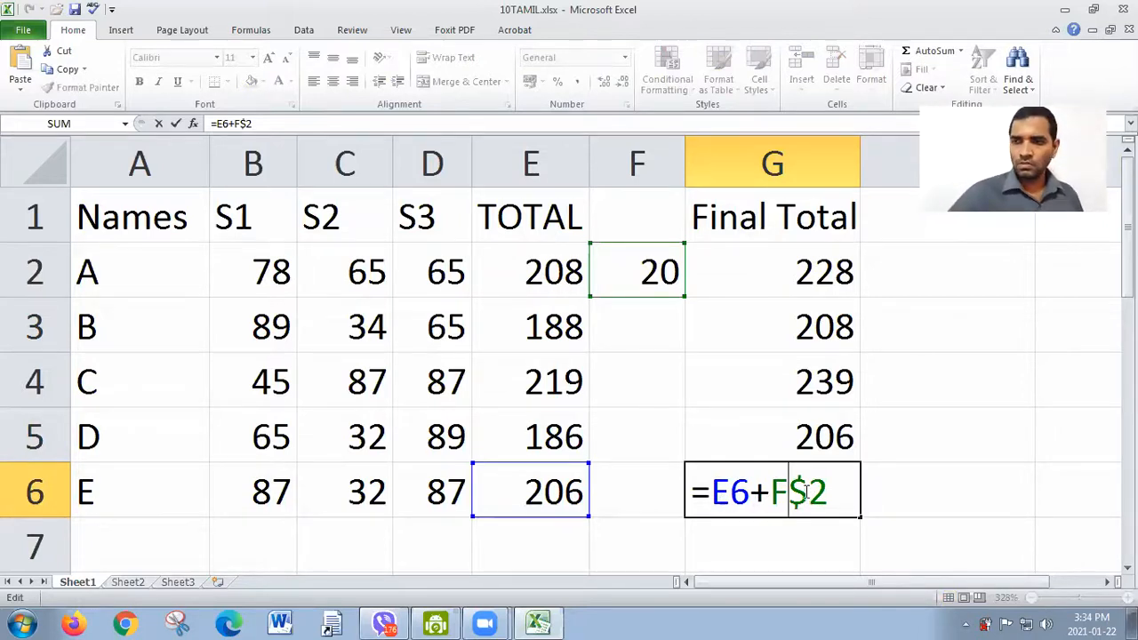
key(Return)
Step: Check the dollar sign before the row number in the G2 formula and fill the formula across into H2
double_click(798, 269)
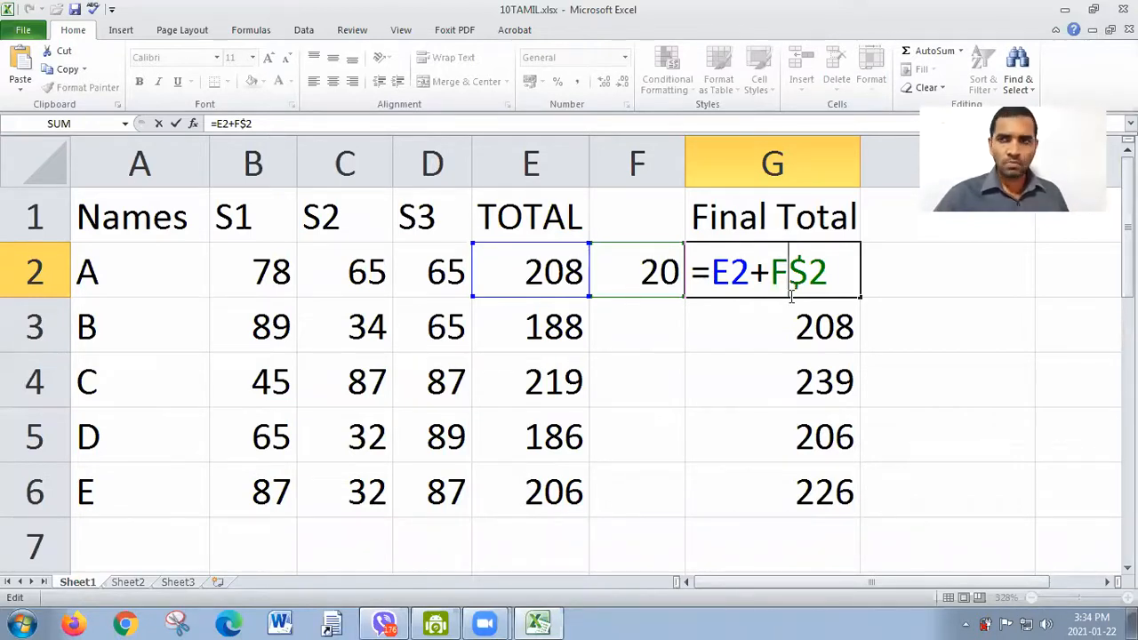
drag(809, 271, 792, 271)
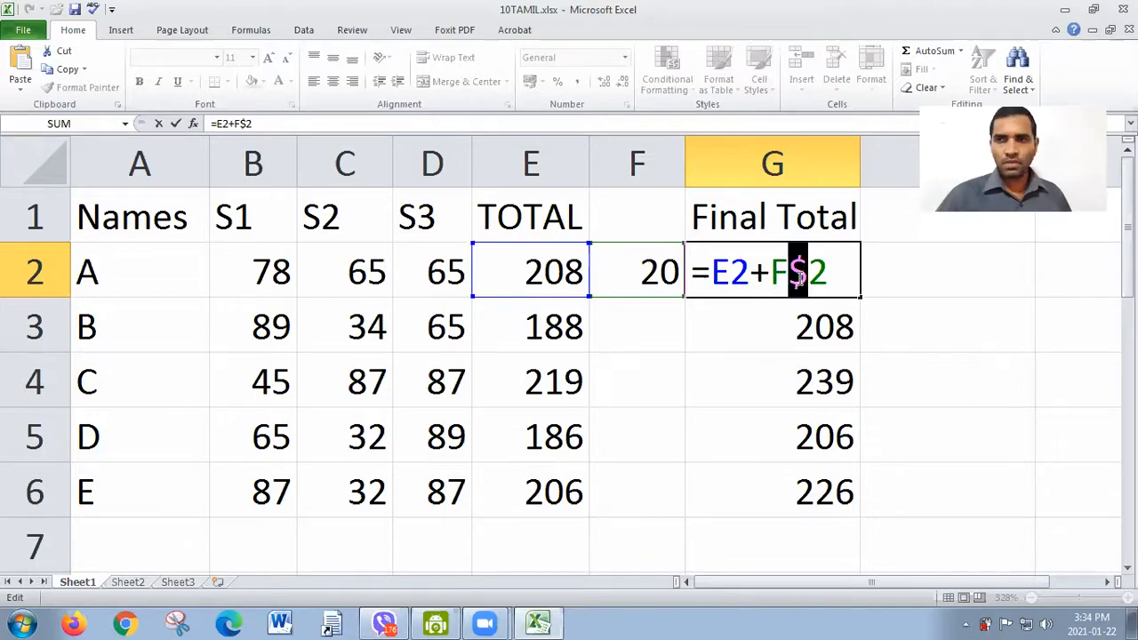
key(Return)
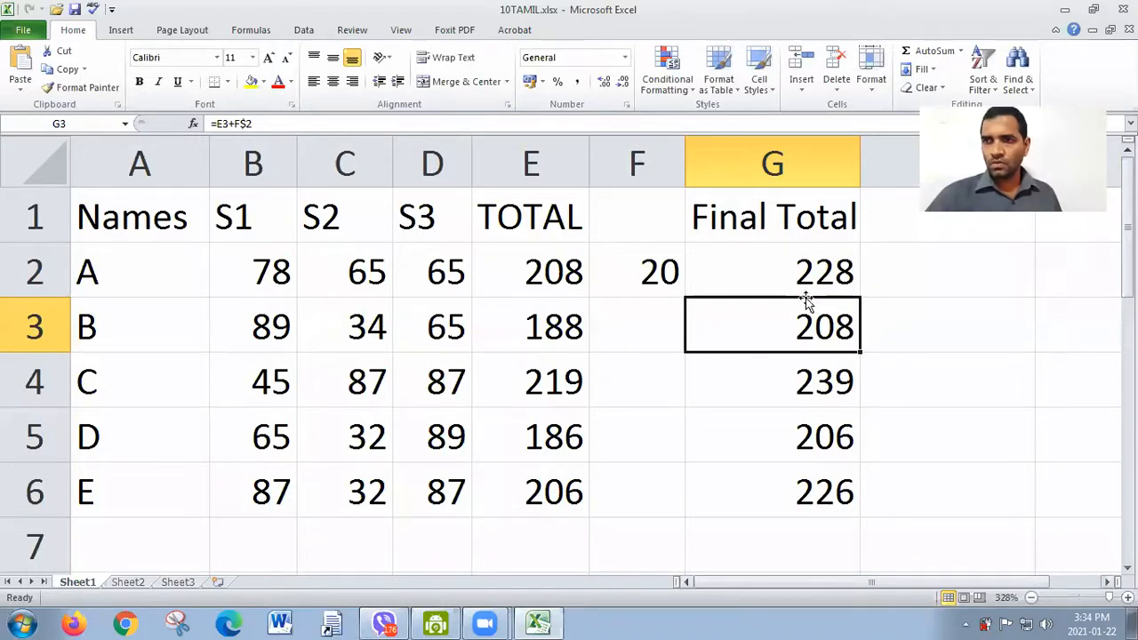
click(817, 267)
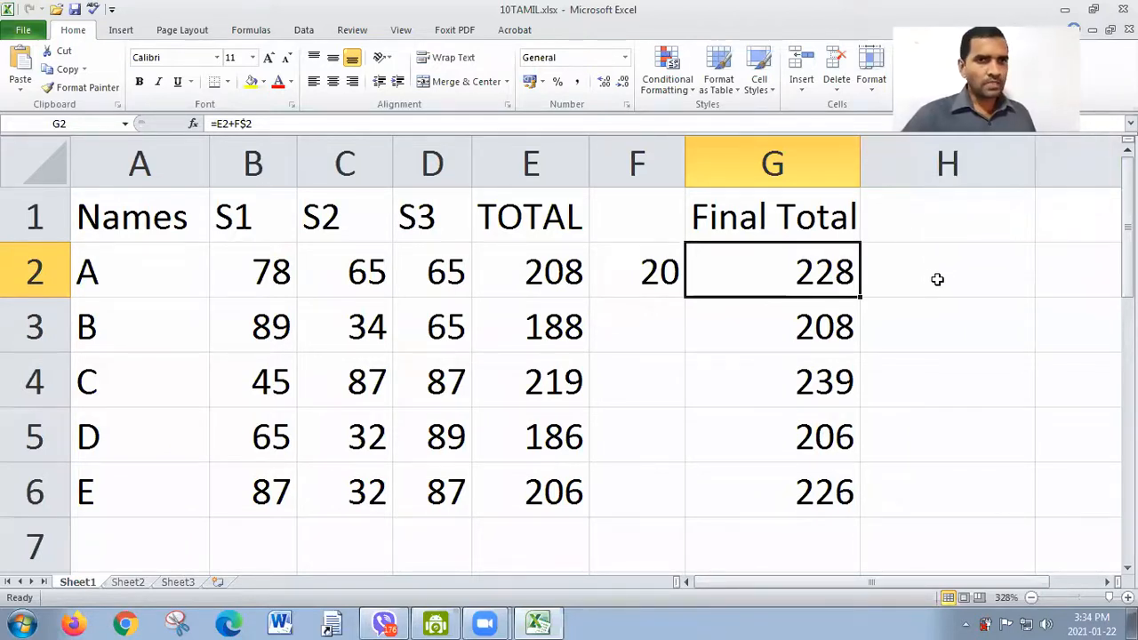
drag(861, 298, 952, 292)
Step: Inspect the column letters of the E2 and F$2 references in the G2 formula without changing it
click(800, 284)
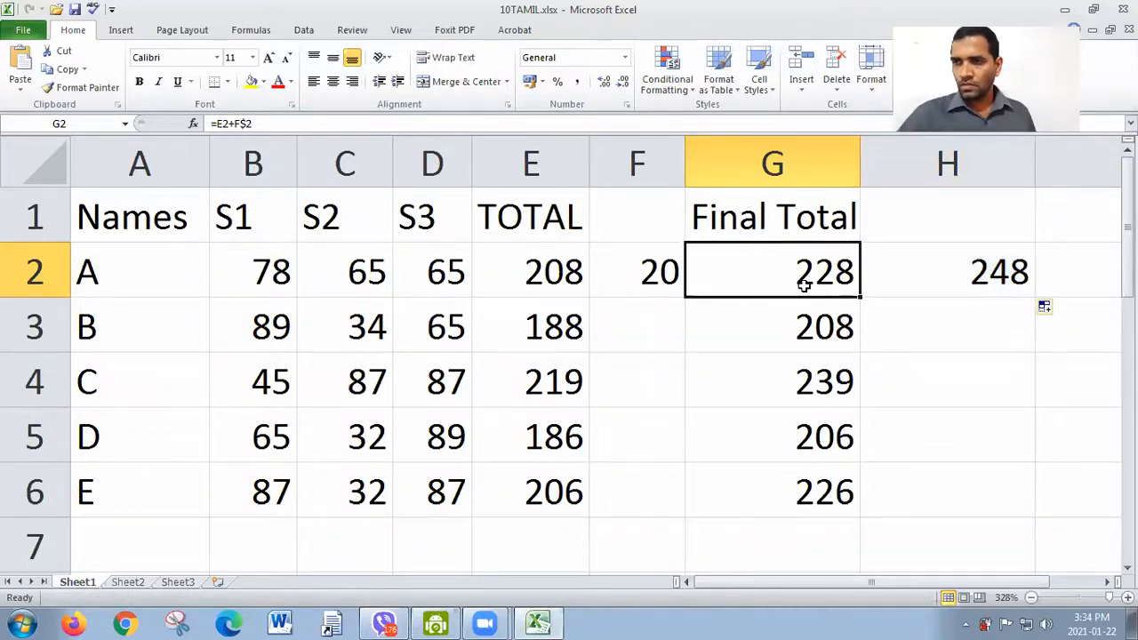
double_click(804, 285)
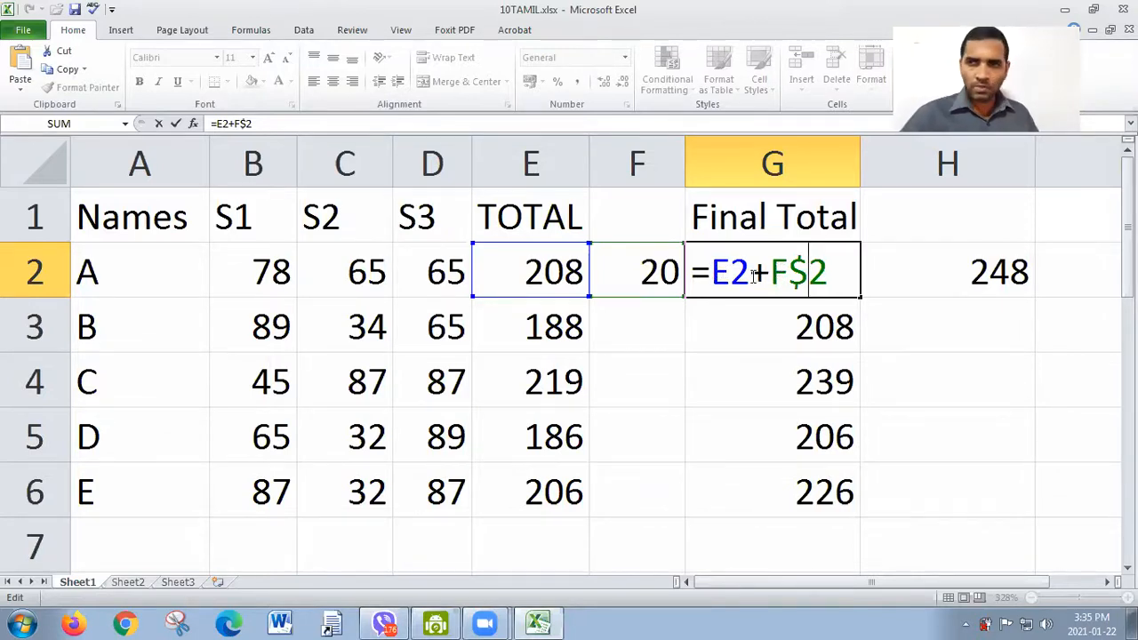
drag(731, 272, 710, 277)
drag(788, 272, 770, 273)
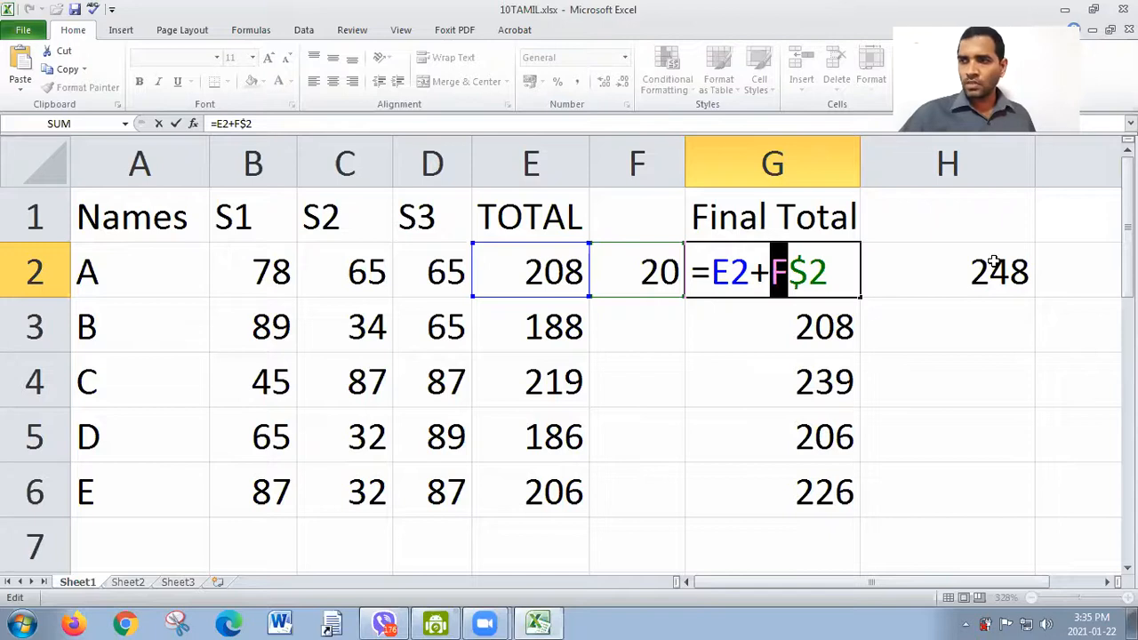
key(Return)
Step: Inspect the copied formula in H2, focusing on its column letters and the dollar sign in the second reference
click(922, 307)
click(935, 279)
double_click(935, 279)
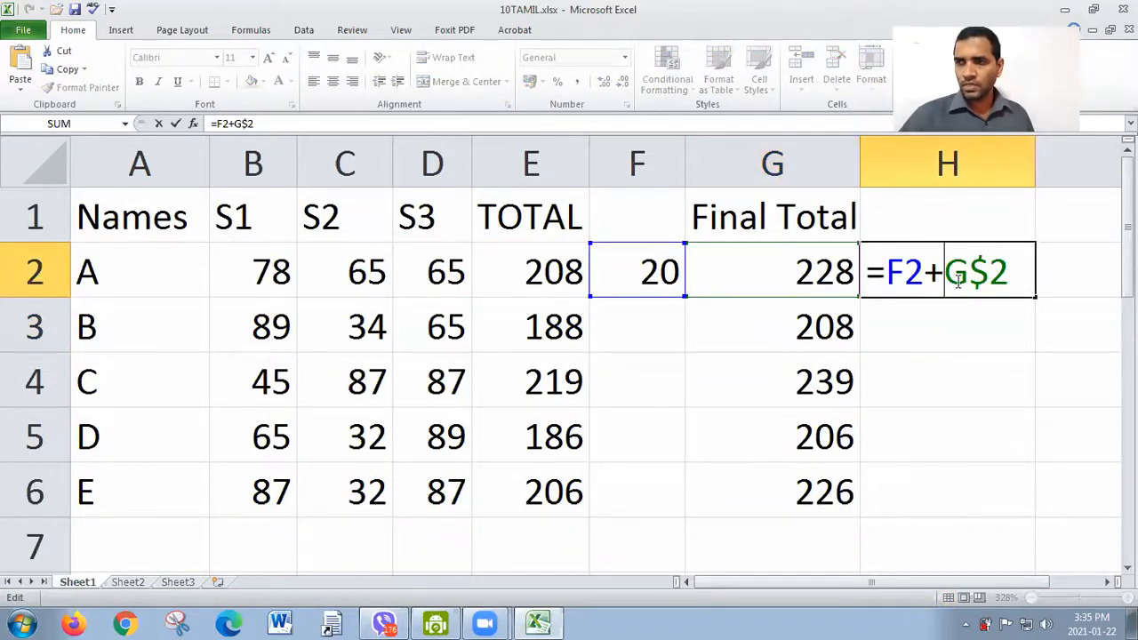
drag(989, 276, 968, 276)
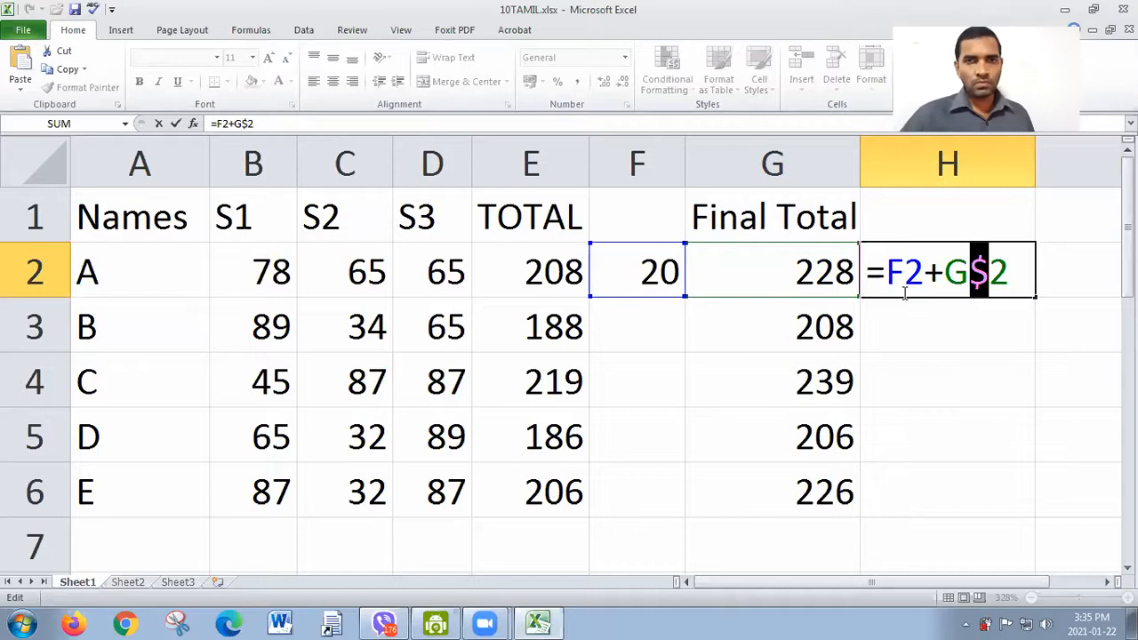
key(Return)
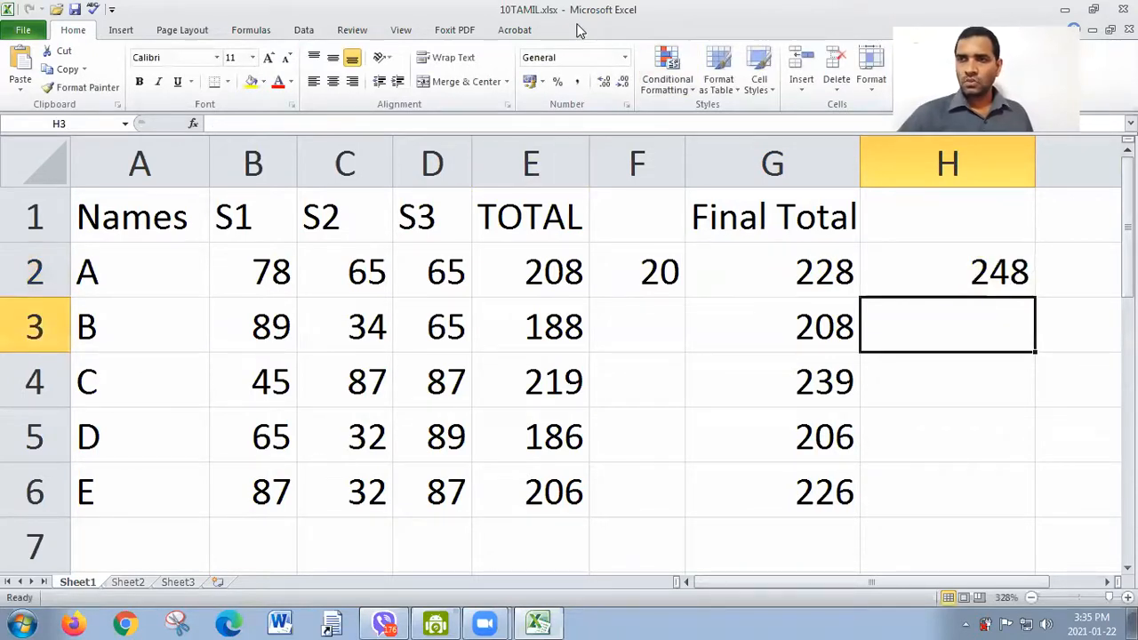
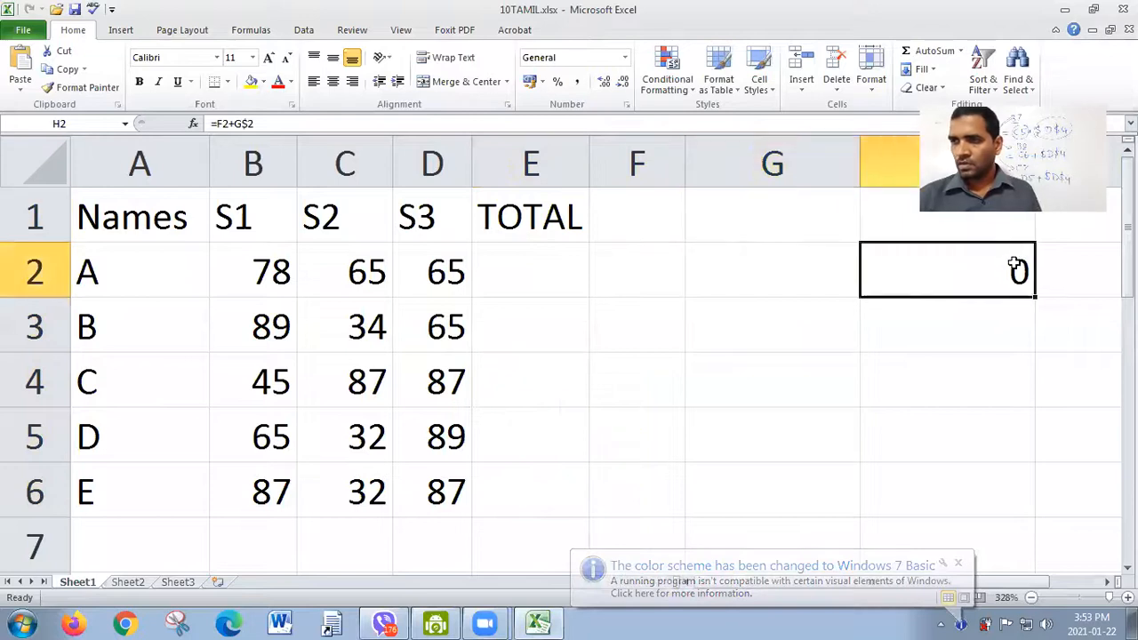
Step: Clear the formula in H2 and slightly widen the TOTAL column around E2
key(Delete)
click(524, 266)
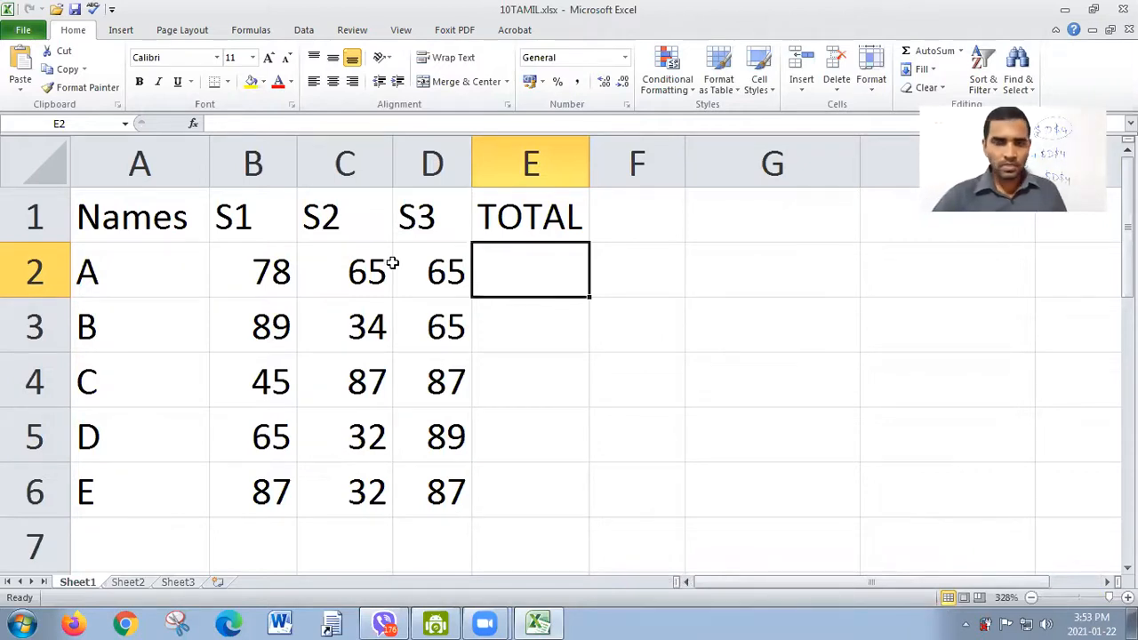
drag(585, 174, 620, 174)
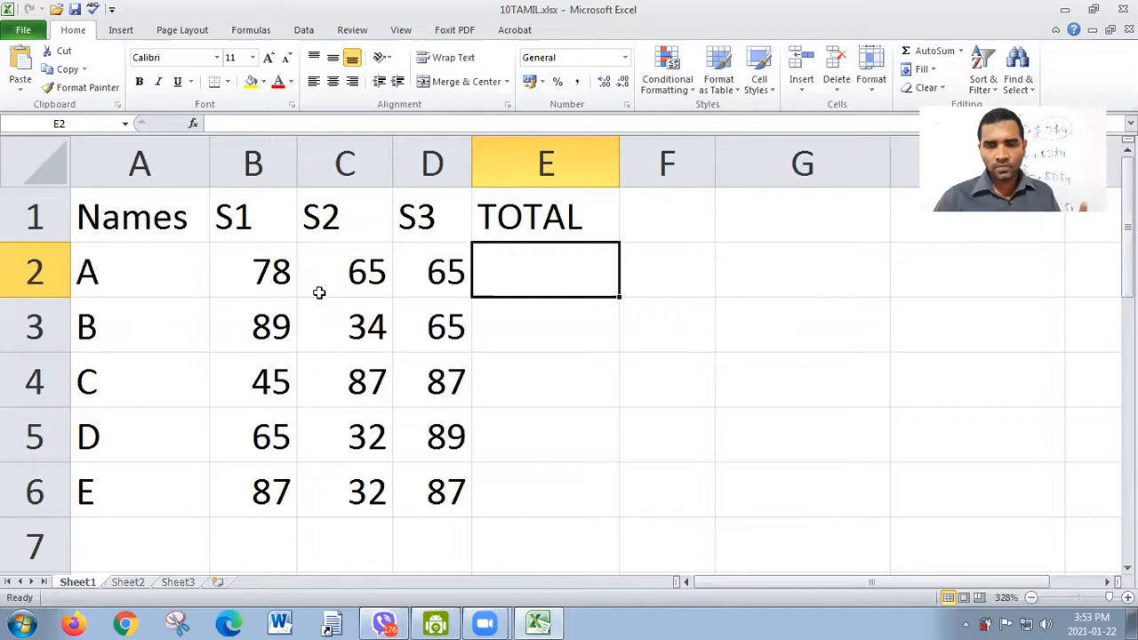
Step: Total student A's three marks in E2 with =SUM(B2,C2,D2) and fill the formula down to E6
text(=sum)
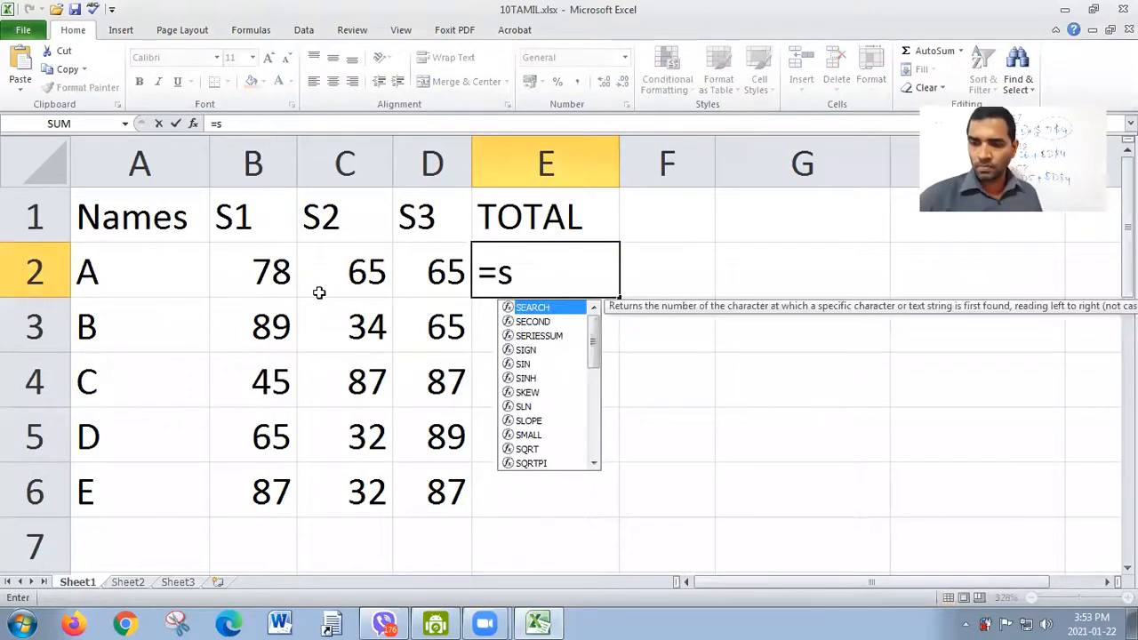
text(()
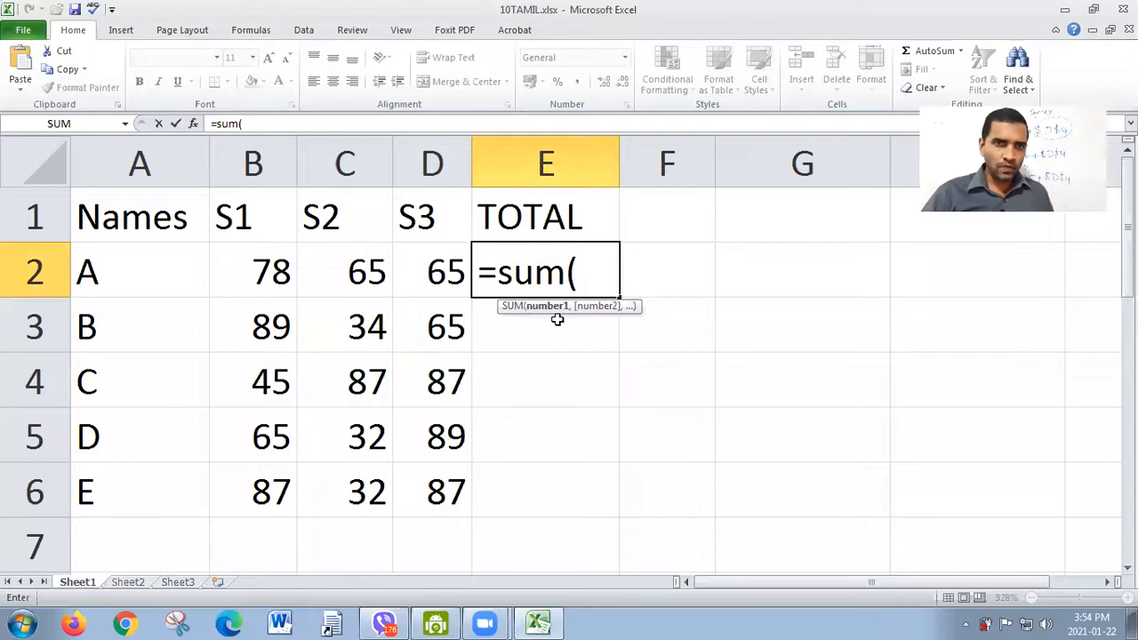
click(269, 277)
text(,)
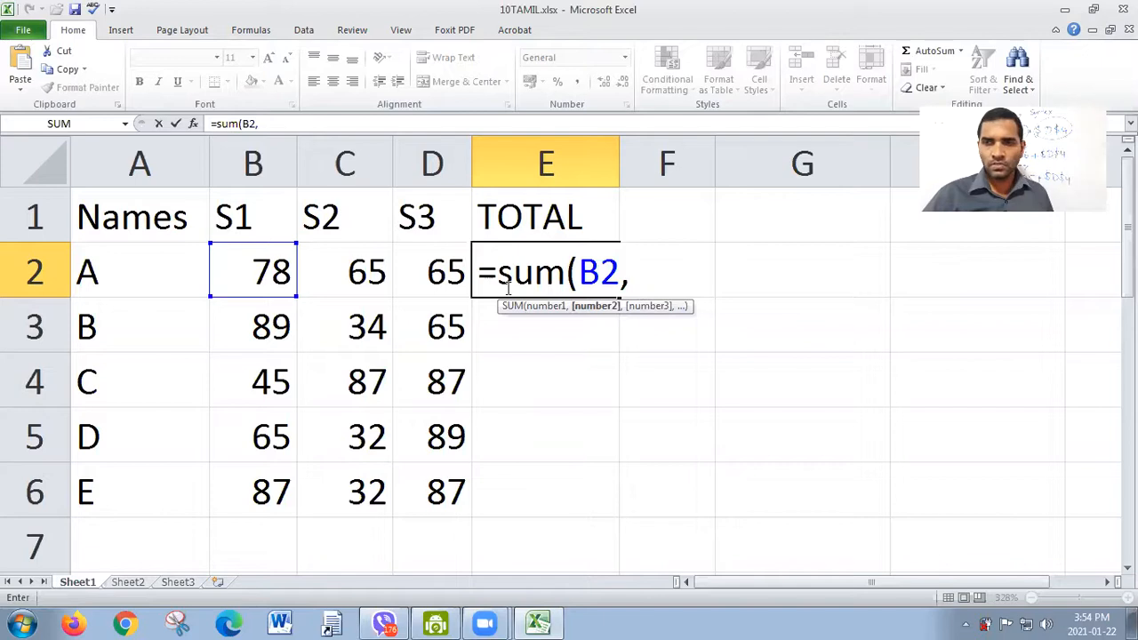
click(341, 281)
text(,)
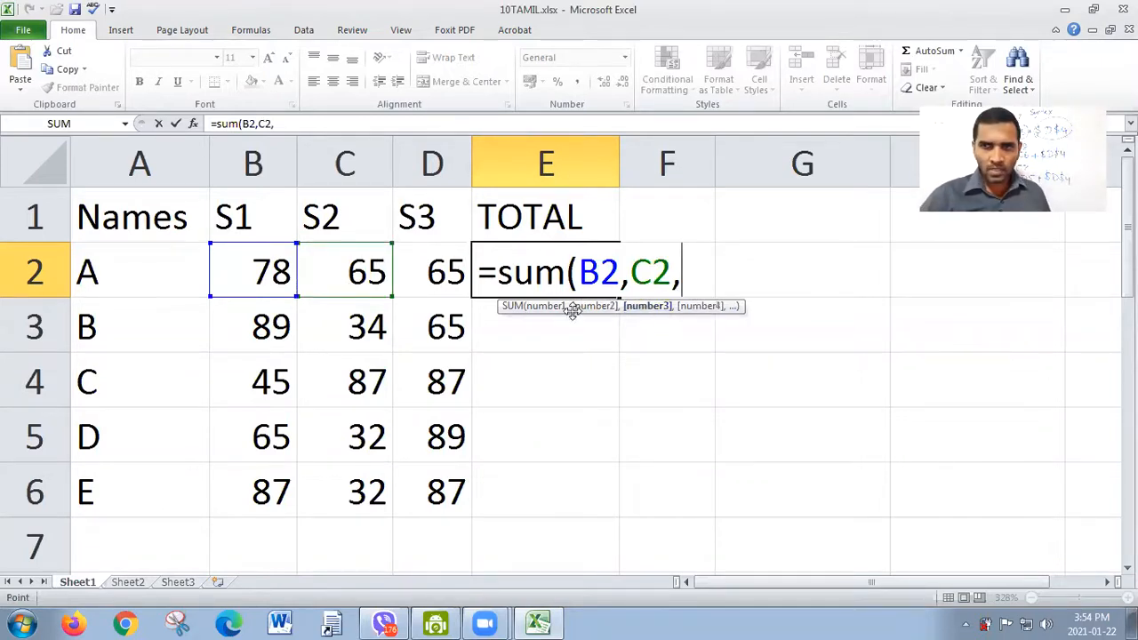
click(434, 272)
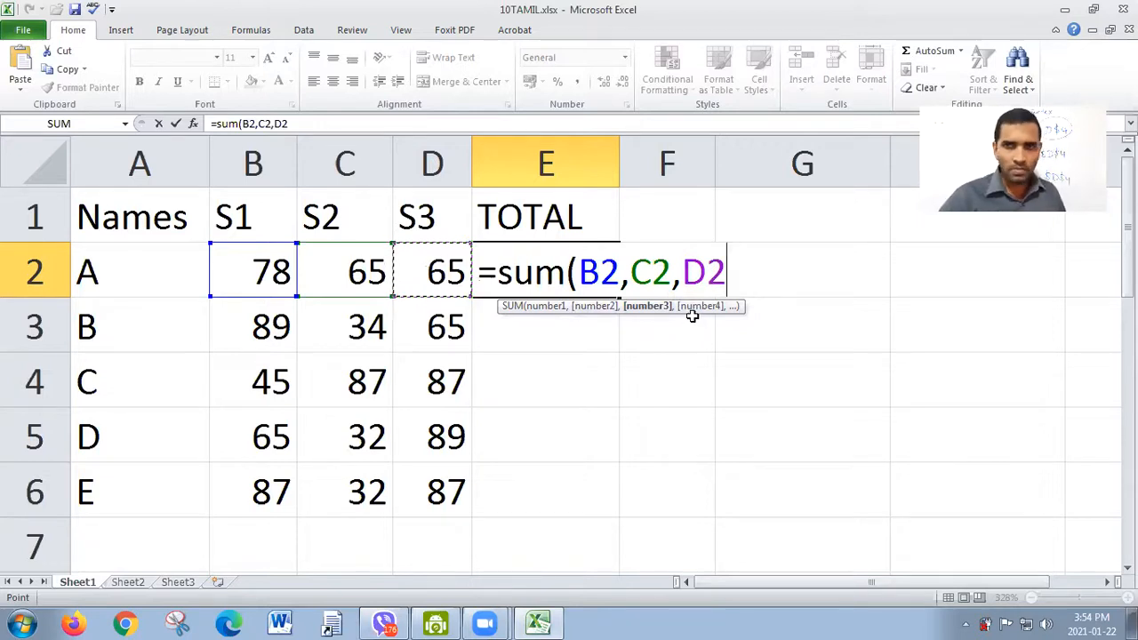
text())
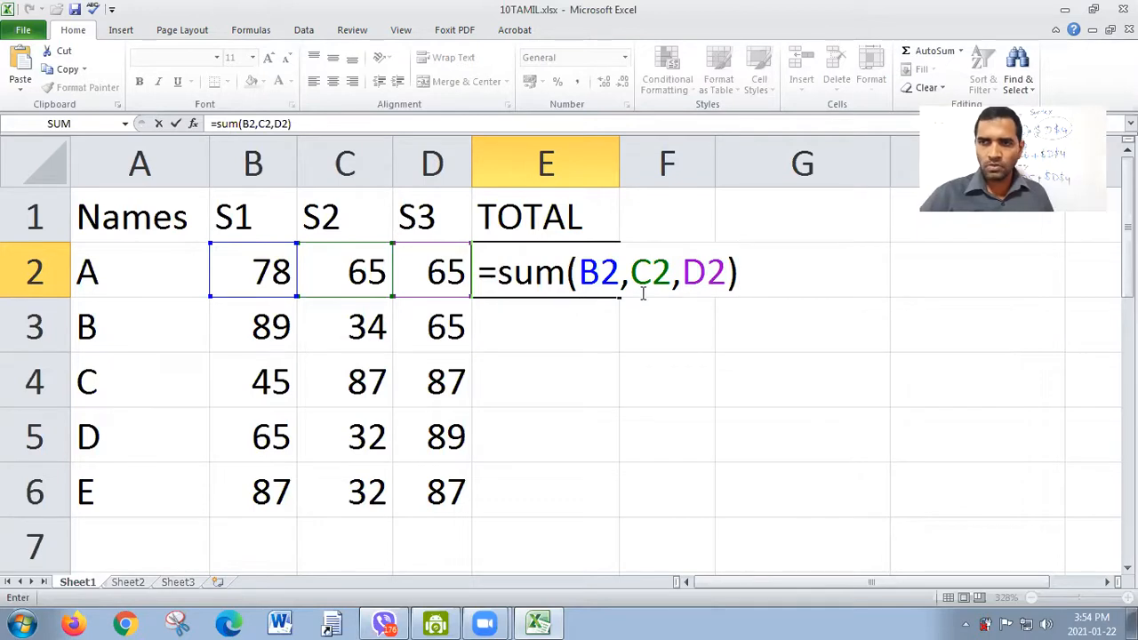
key(Return)
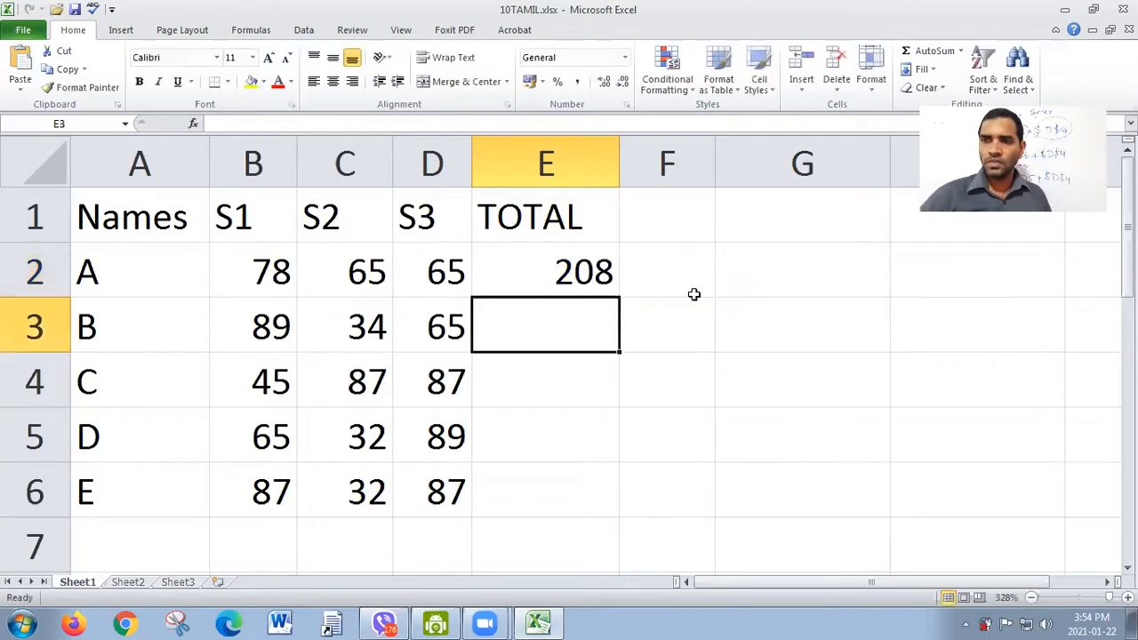
click(573, 271)
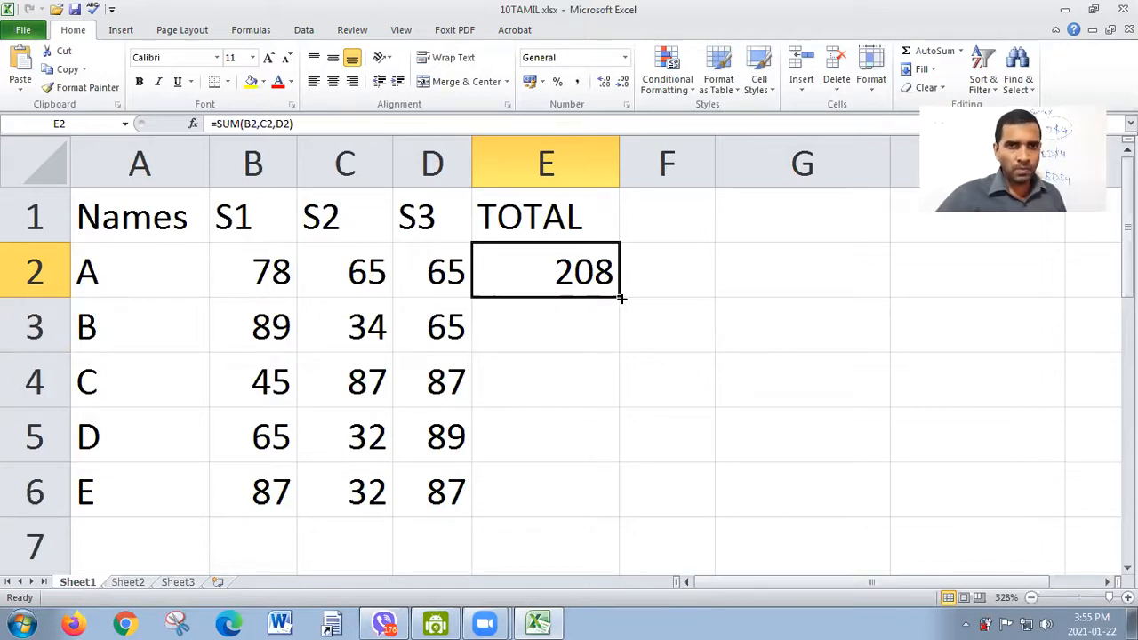
drag(621, 298, 604, 504)
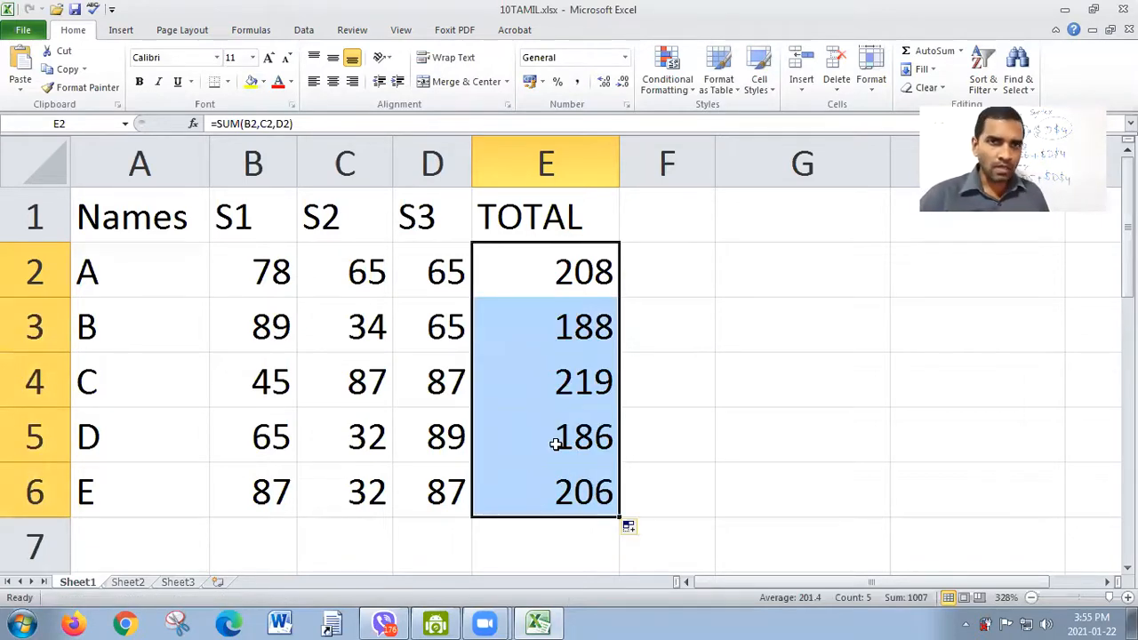
Step: Compare the comma-separated cell references in the E5 formula with those in E2, leaving both formulas as they are
double_click(554, 441)
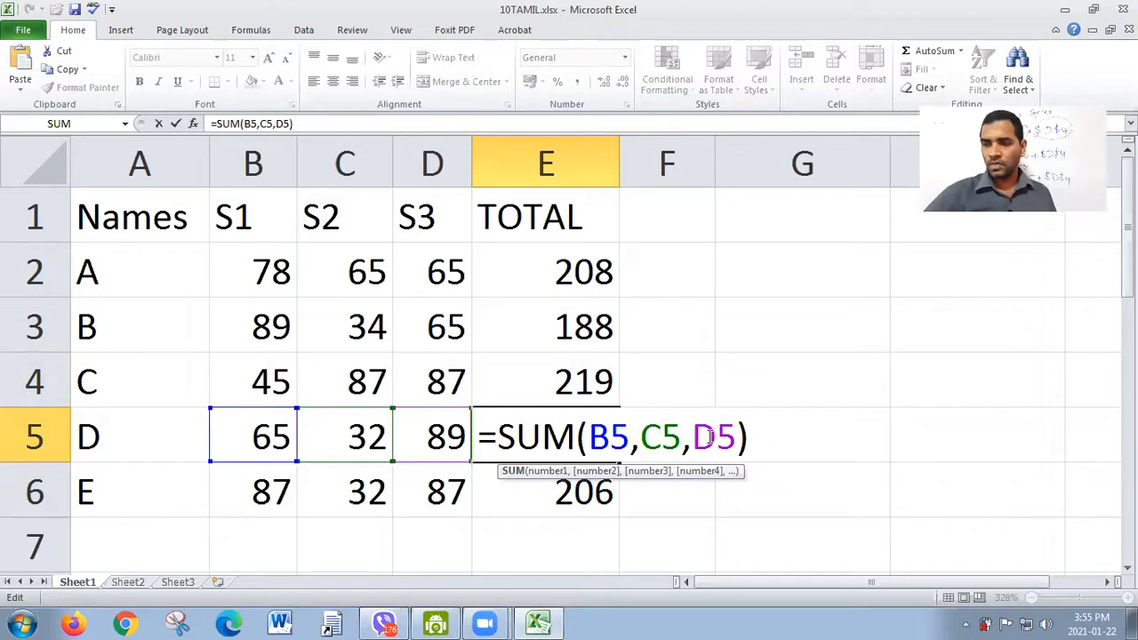
key(Return)
double_click(542, 285)
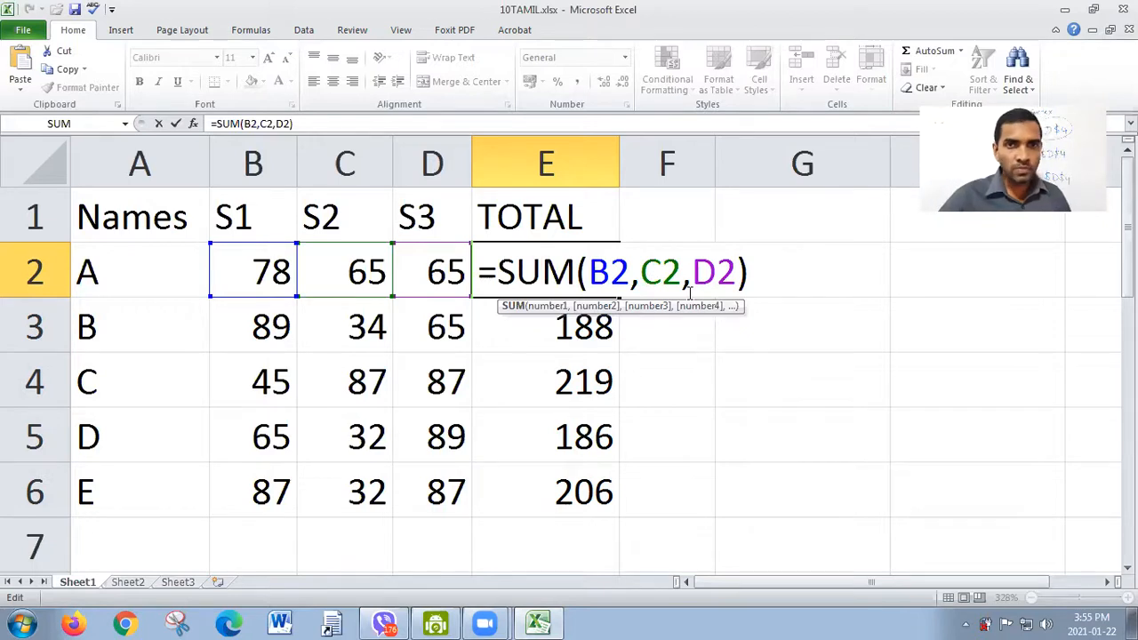
key(Return)
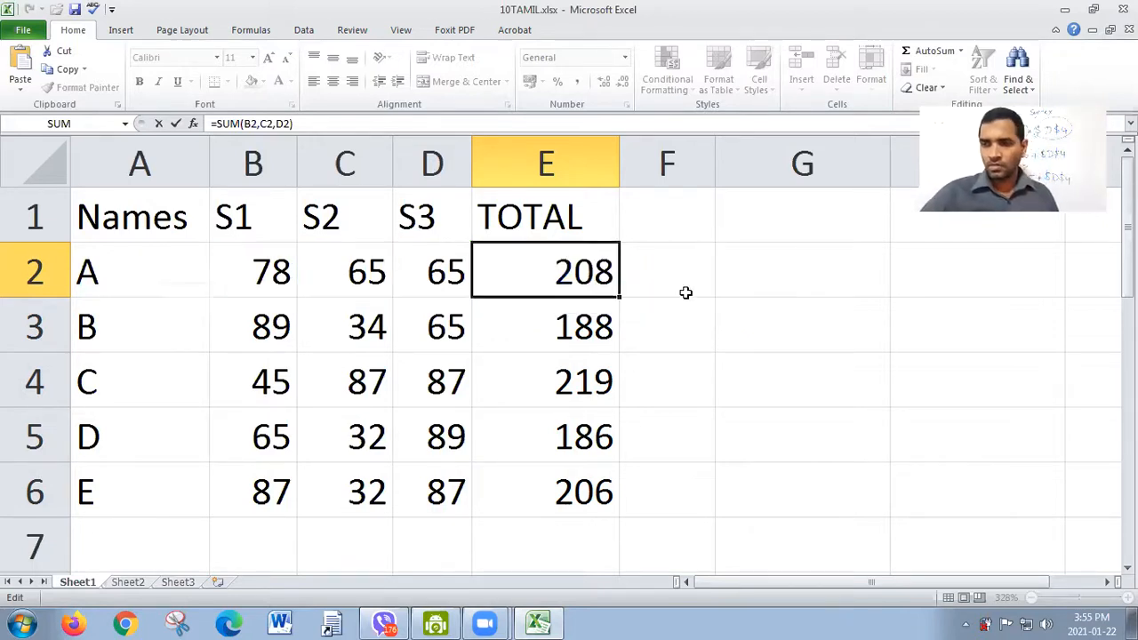
Step: Clear the comma-style SUM formulas from E2:E6 and select E2
drag(589, 269, 584, 490)
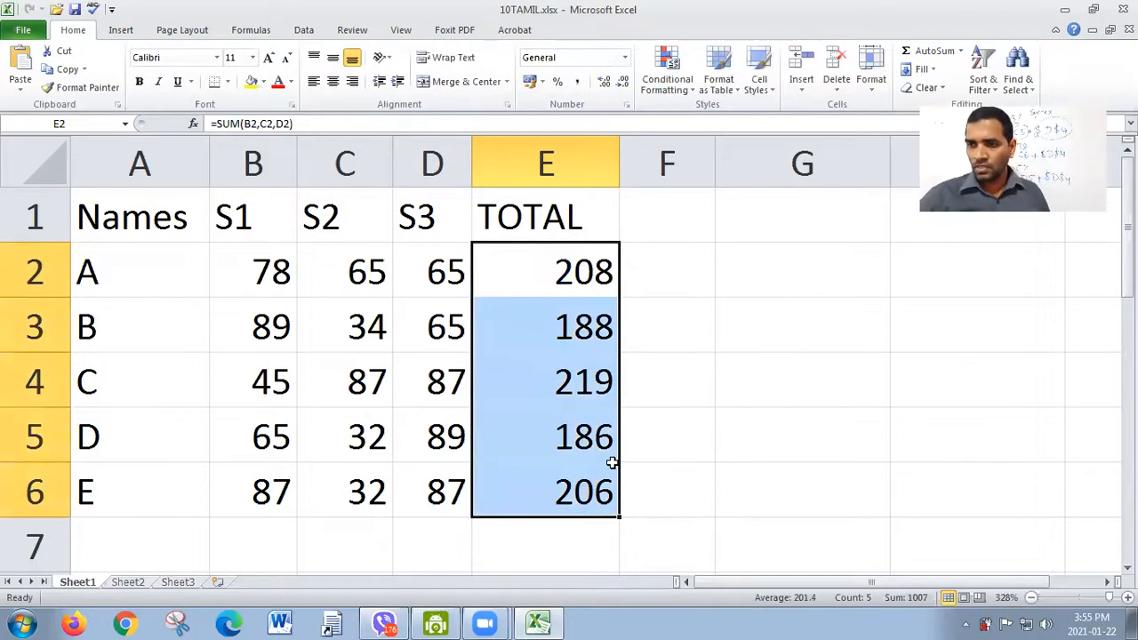
key(Delete)
click(539, 291)
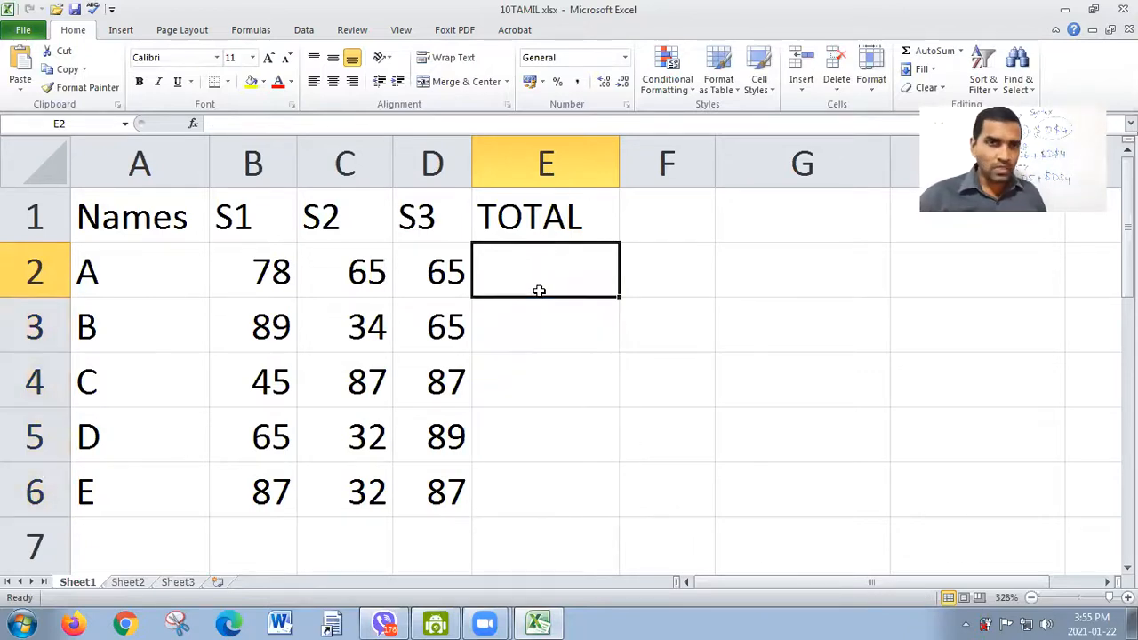
Step: Total student A's marks in E2 with the range formula =SUM(B2:D2) and fill it down to E6
text(=s)
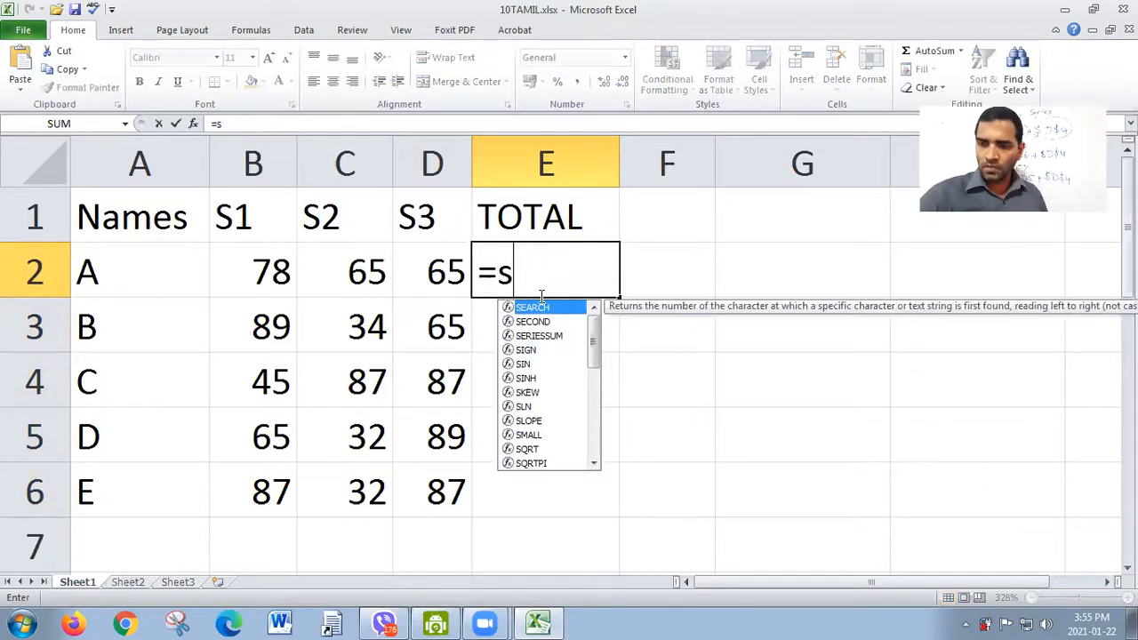
text(um()
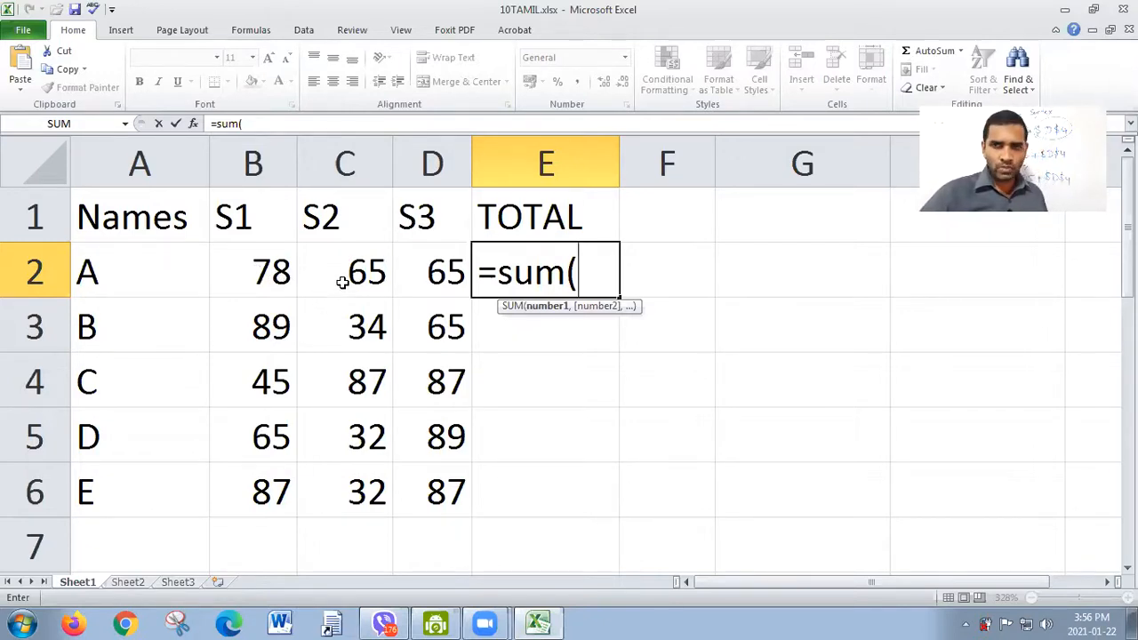
text(b2)
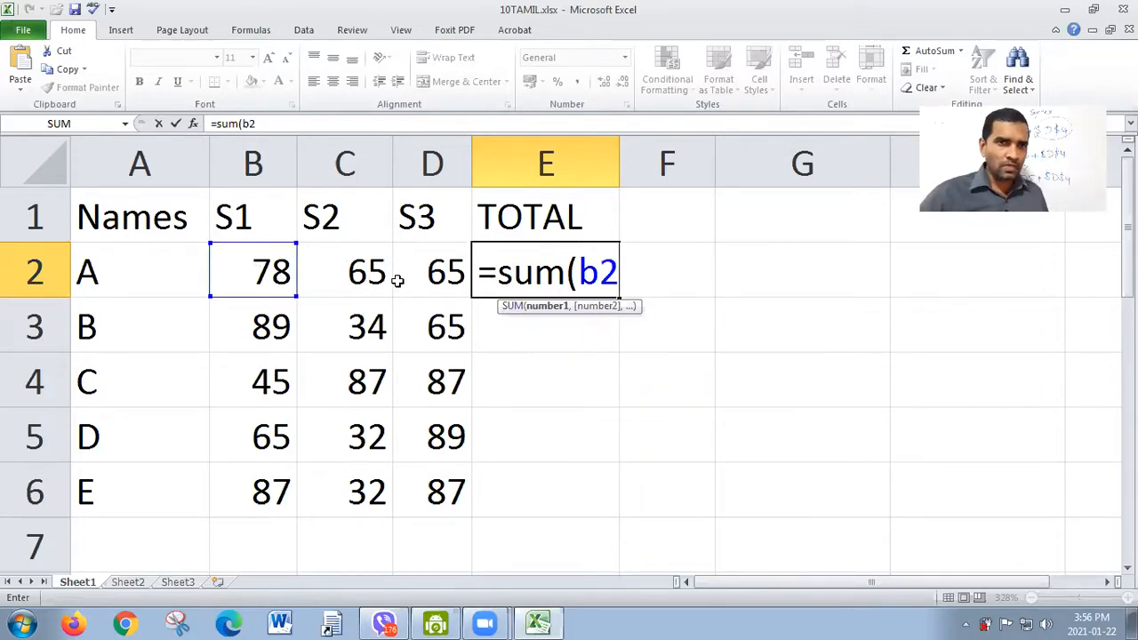
click(253, 281)
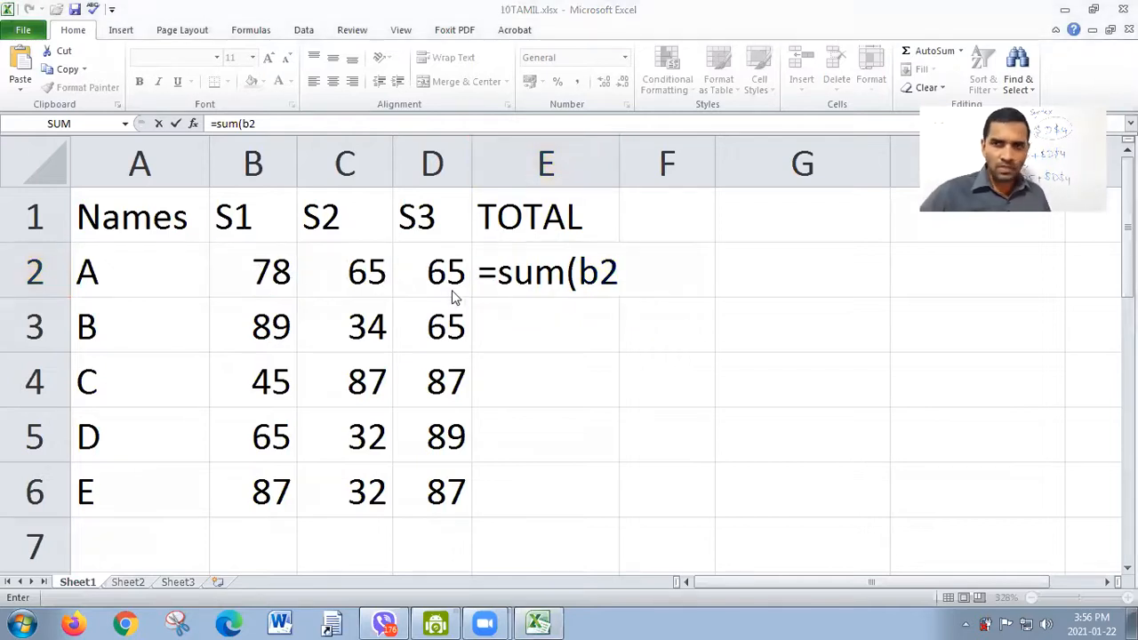
click(637, 272)
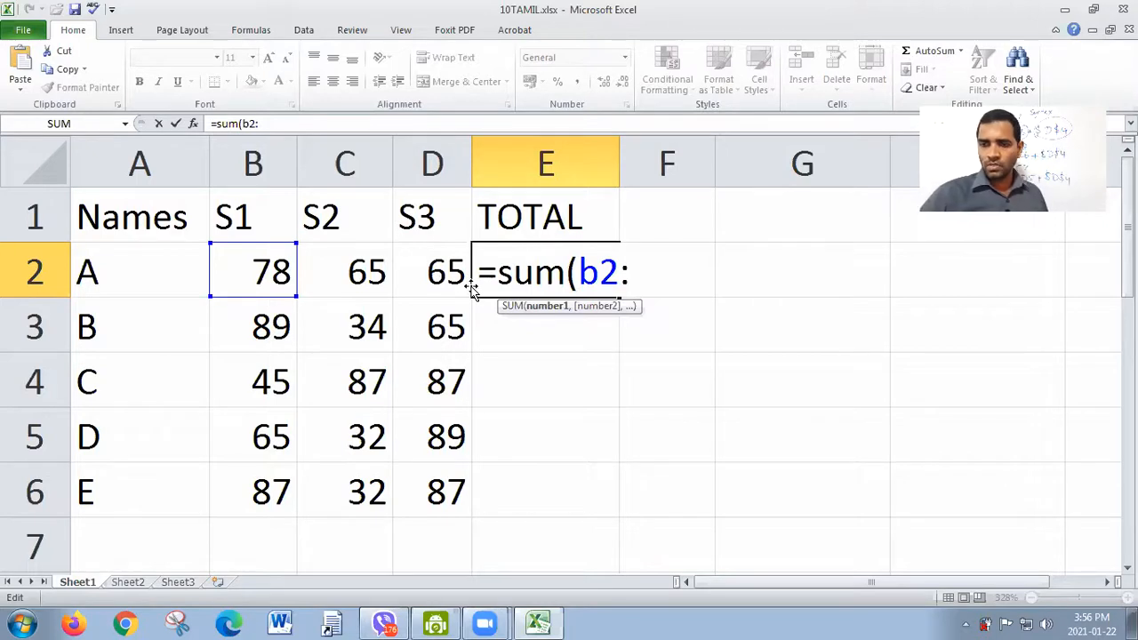
text(d2)
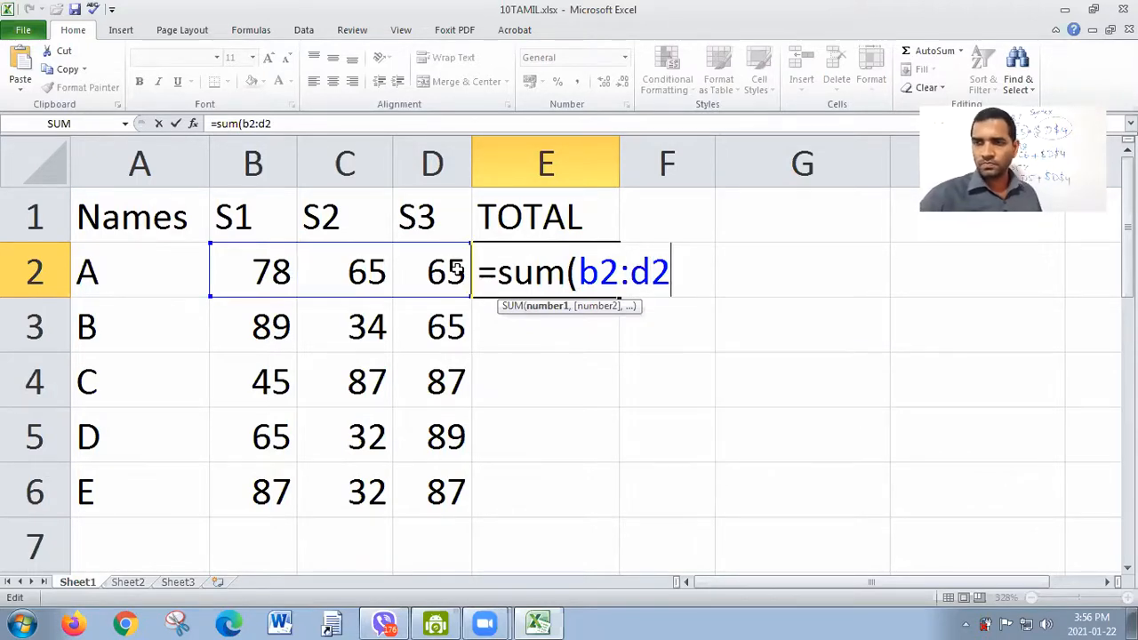
text())
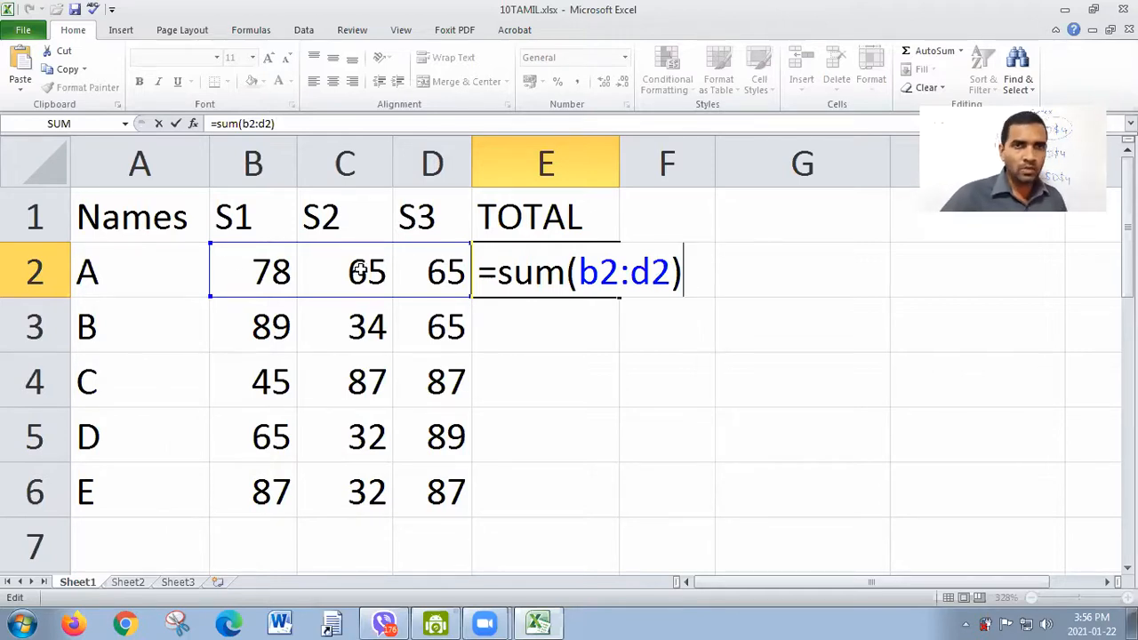
key(Return)
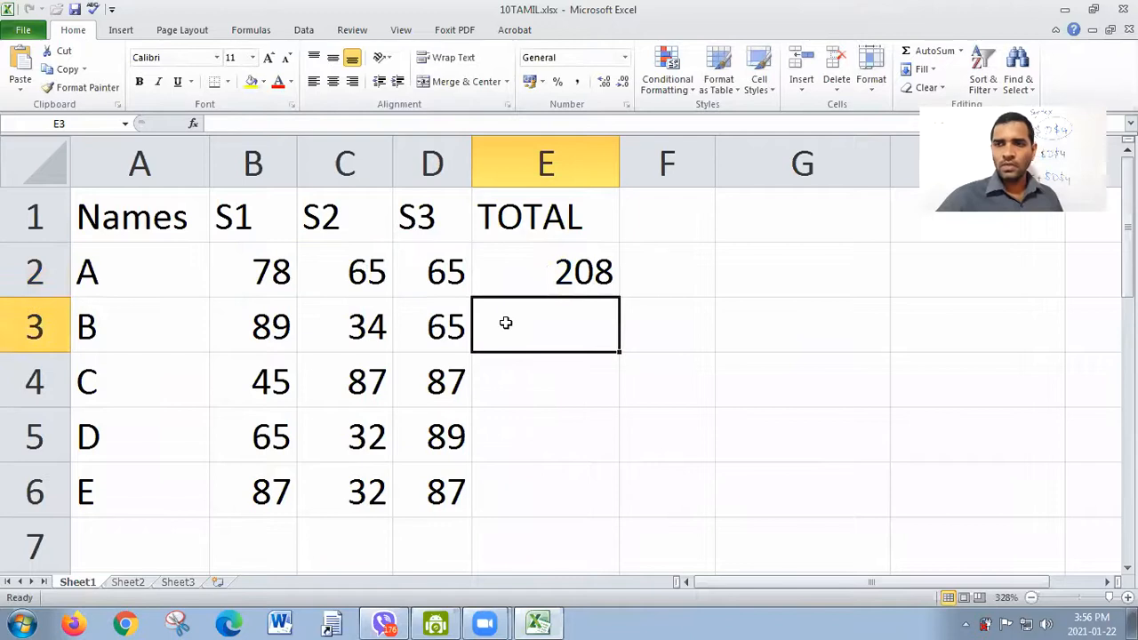
click(569, 283)
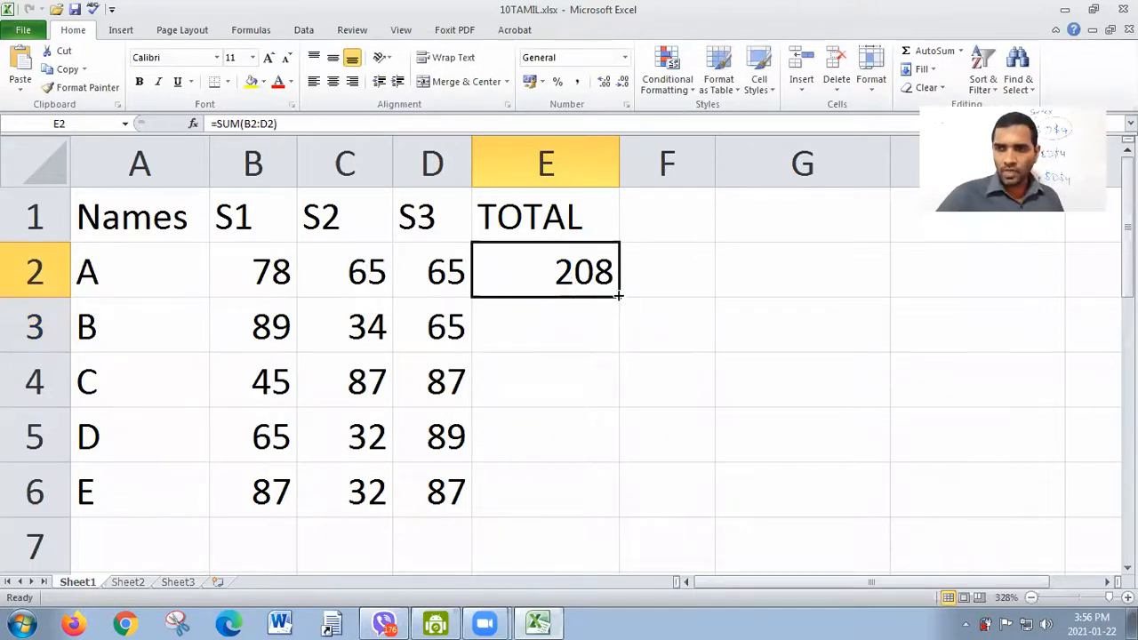
drag(619, 297, 604, 492)
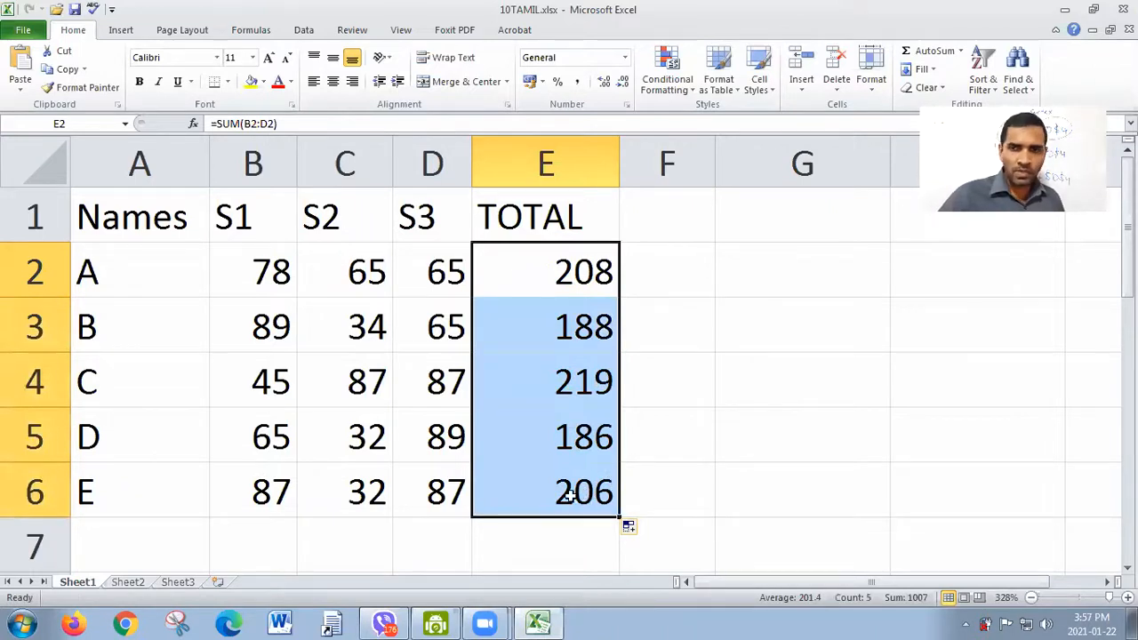
Step: Inspect the row range used by the SUM formula in E6, then the one in E2
click(573, 494)
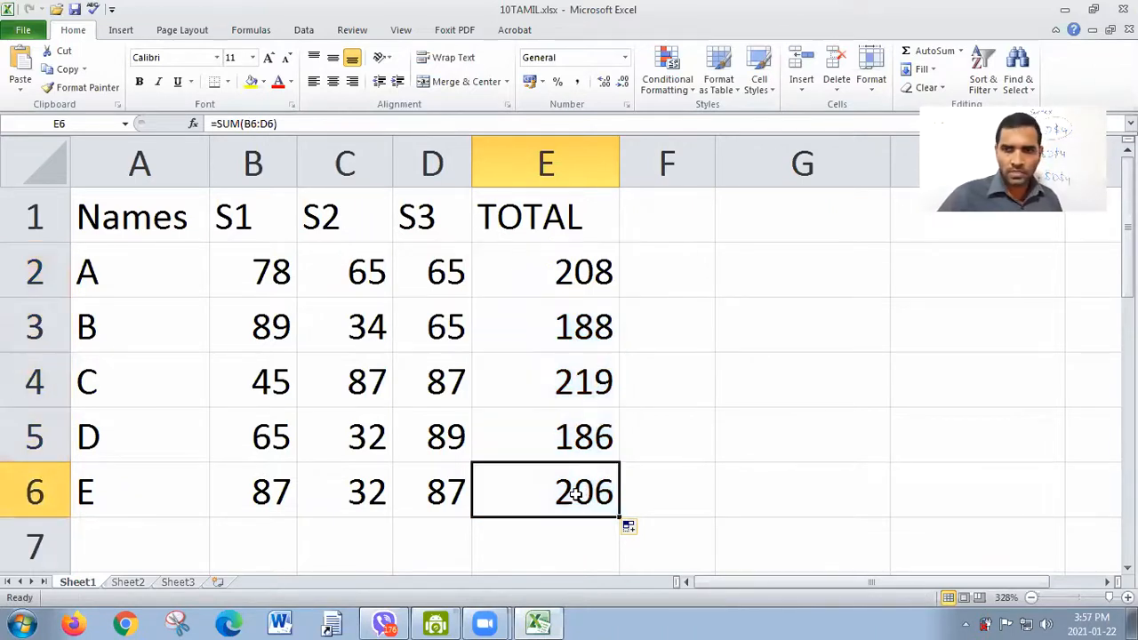
double_click(589, 490)
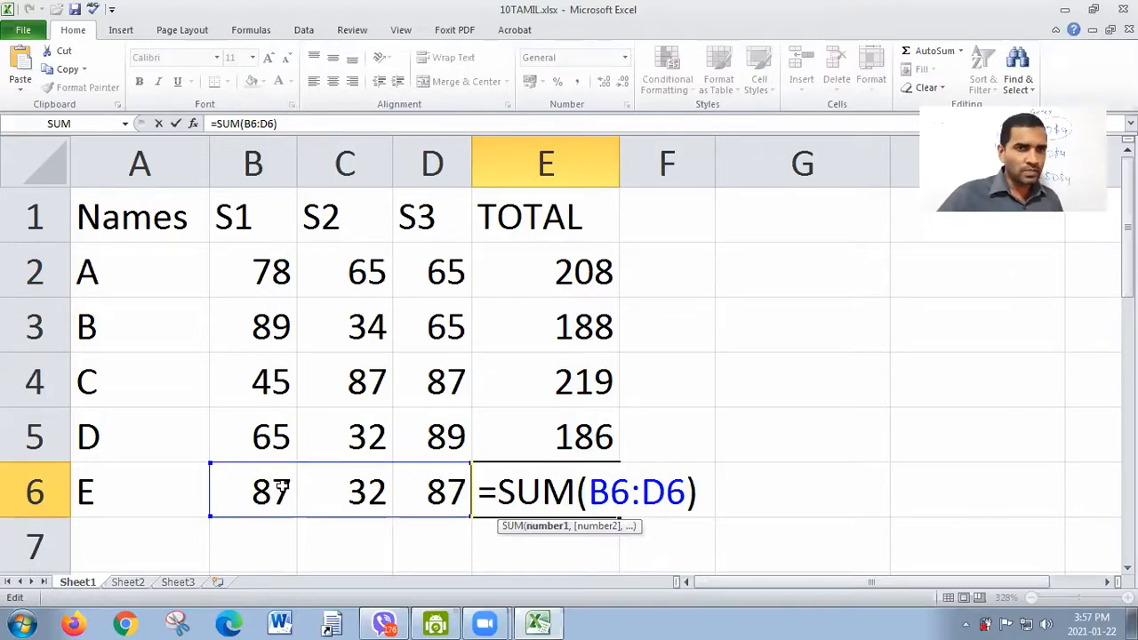
key(Return)
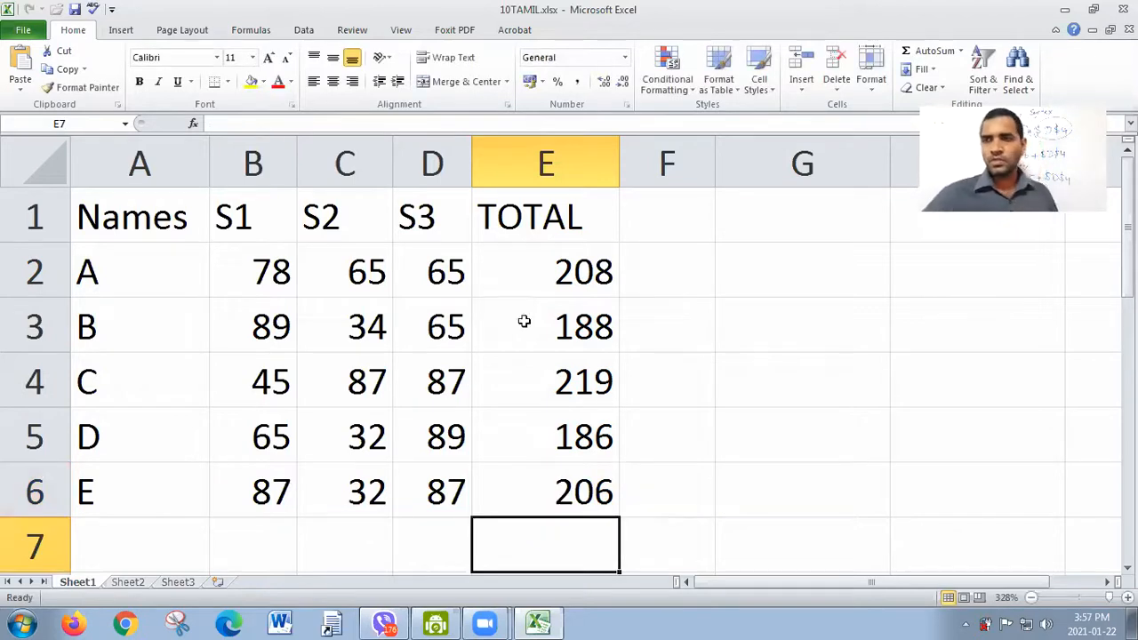
double_click(542, 276)
key(Return)
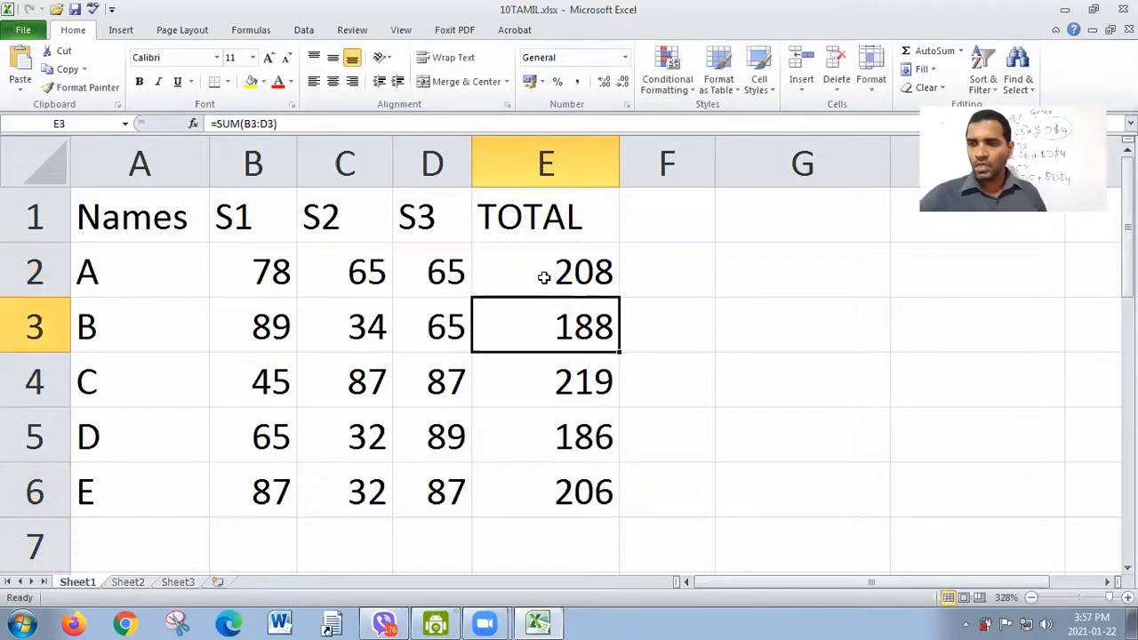
Step: Clear the range-based SUM formulas from E2:E6 and select E2
drag(551, 256, 574, 487)
key(Delete)
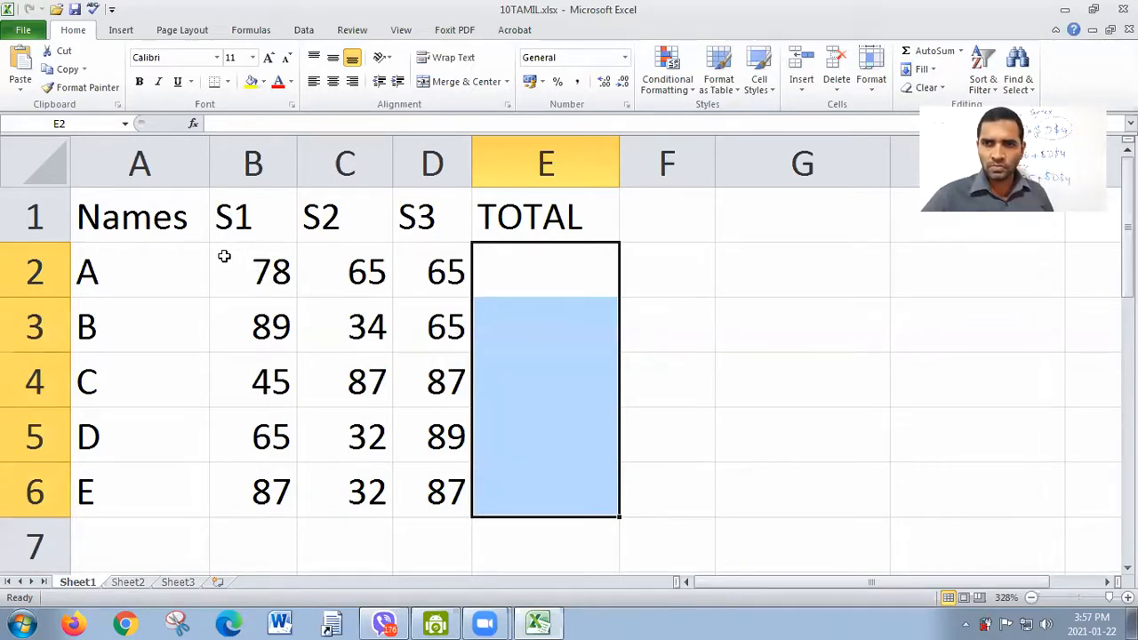
click(529, 273)
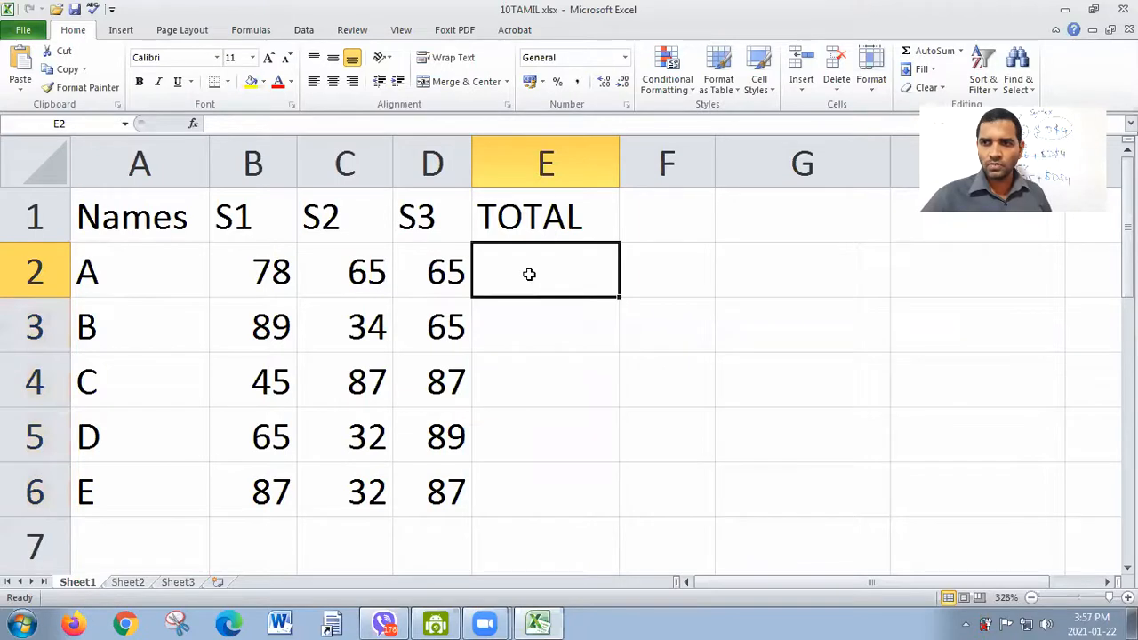
Step: Total all students' marks across the three subjects in E2 with the range formula =SUM(B2:D6)
text(=sum)
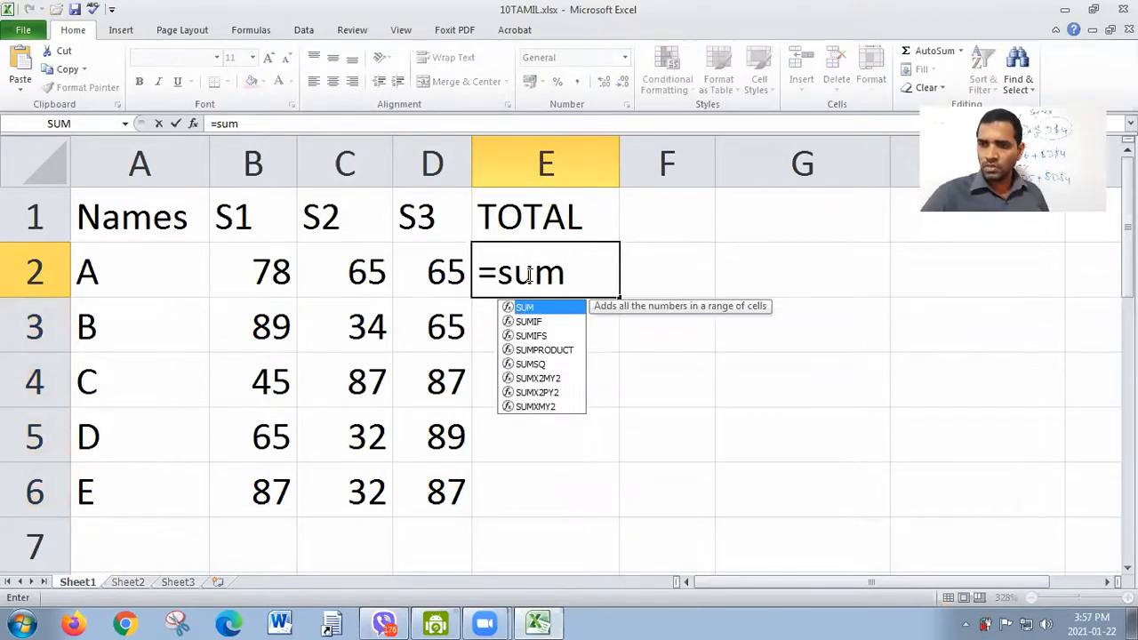
text(()
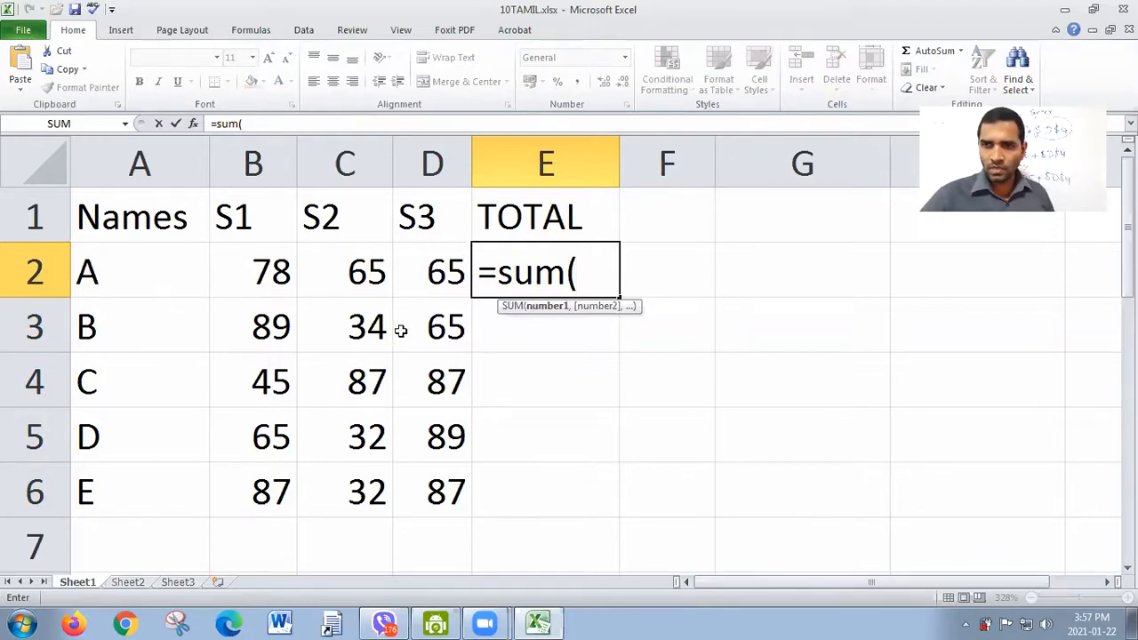
click(250, 270)
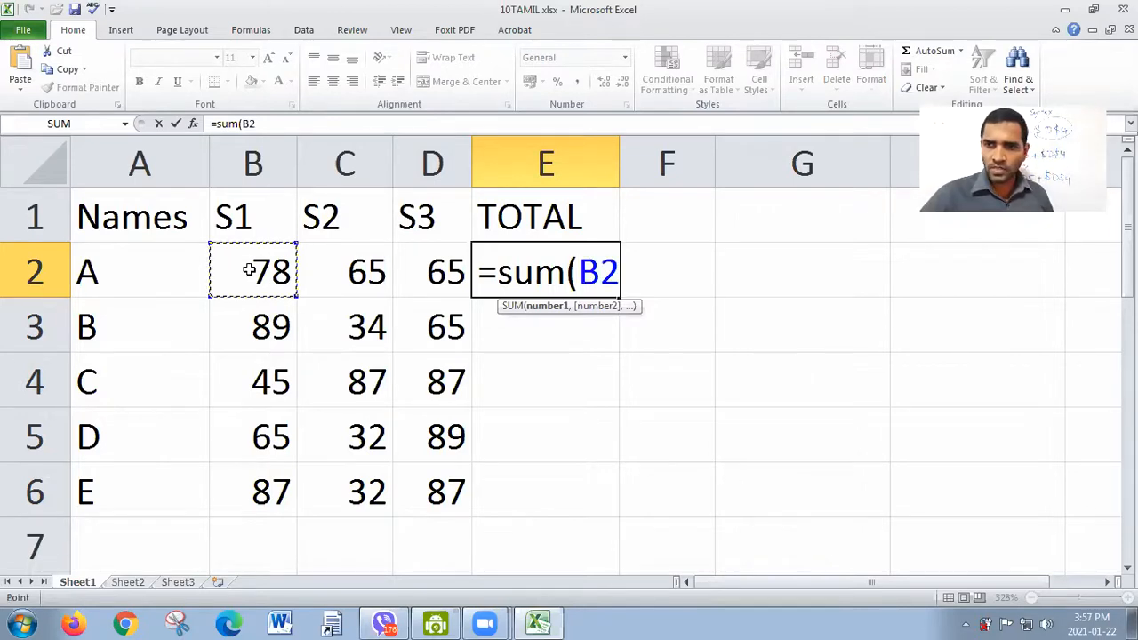
text(:)
key(BackSpace)
key(BackSpace)
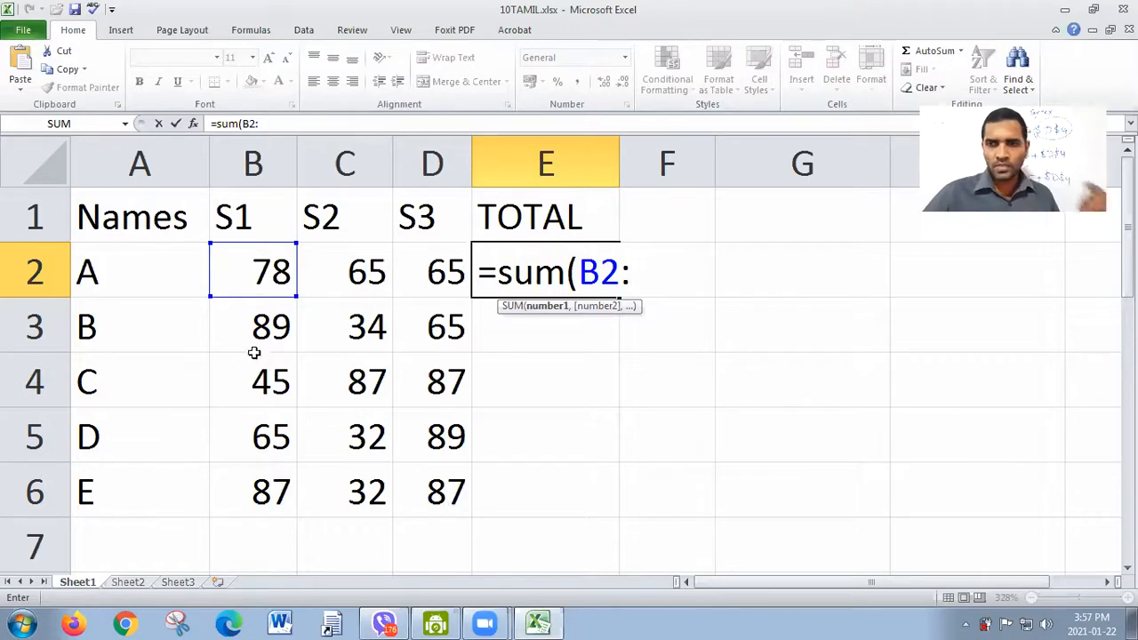
click(448, 495)
text())
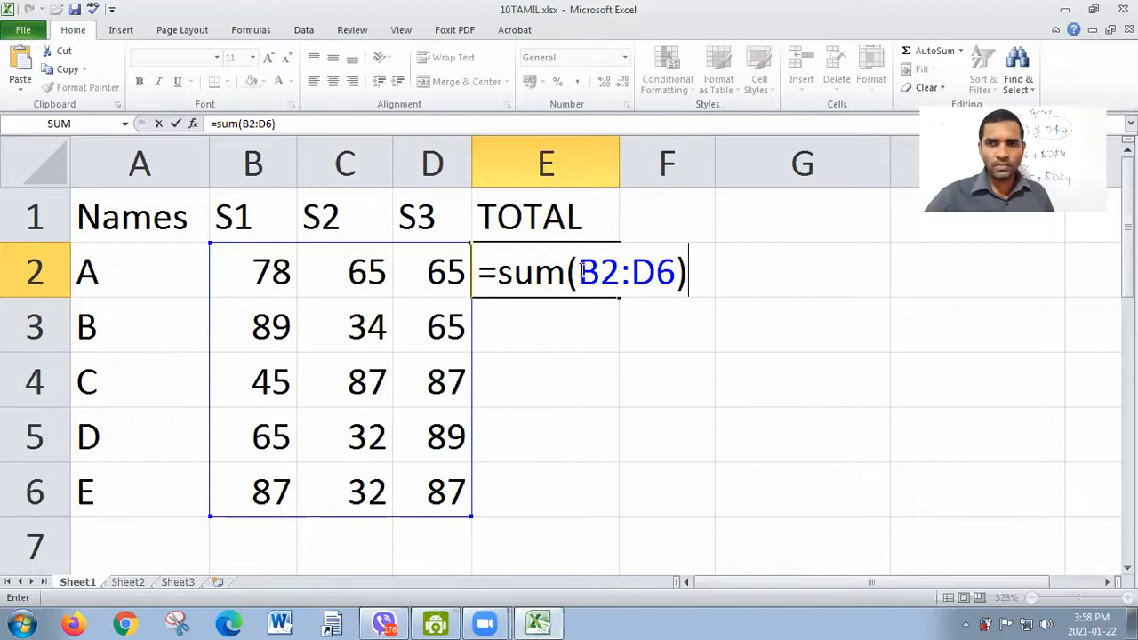
key(Return)
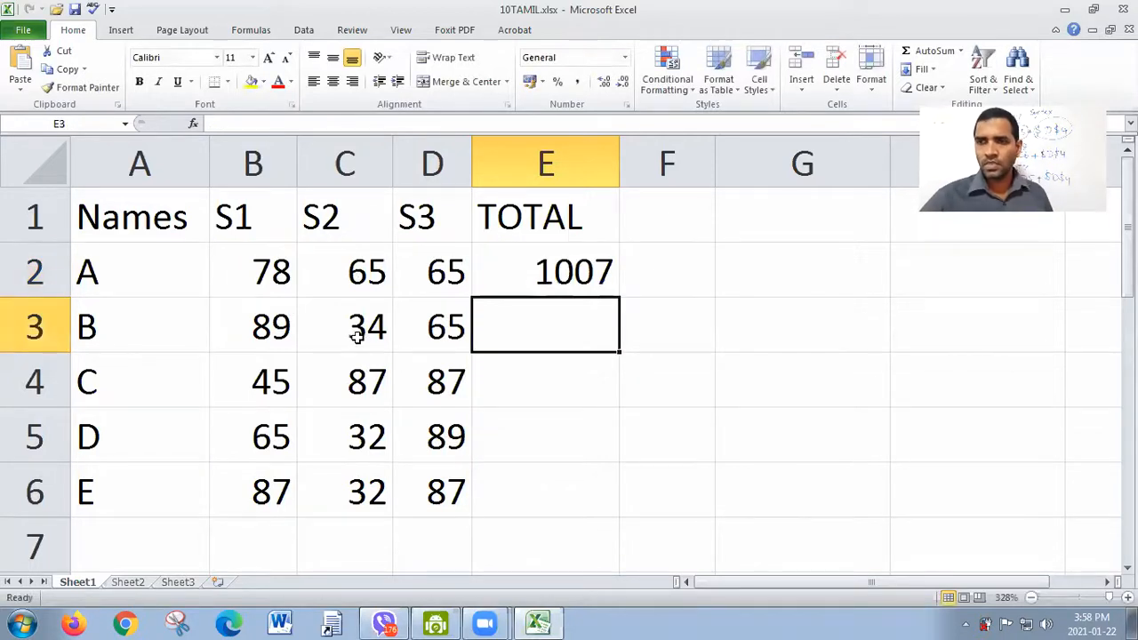
Step: Change the formula in E2 to add two separate ranges, =SUM(B2:D3,B6:D6)
double_click(586, 272)
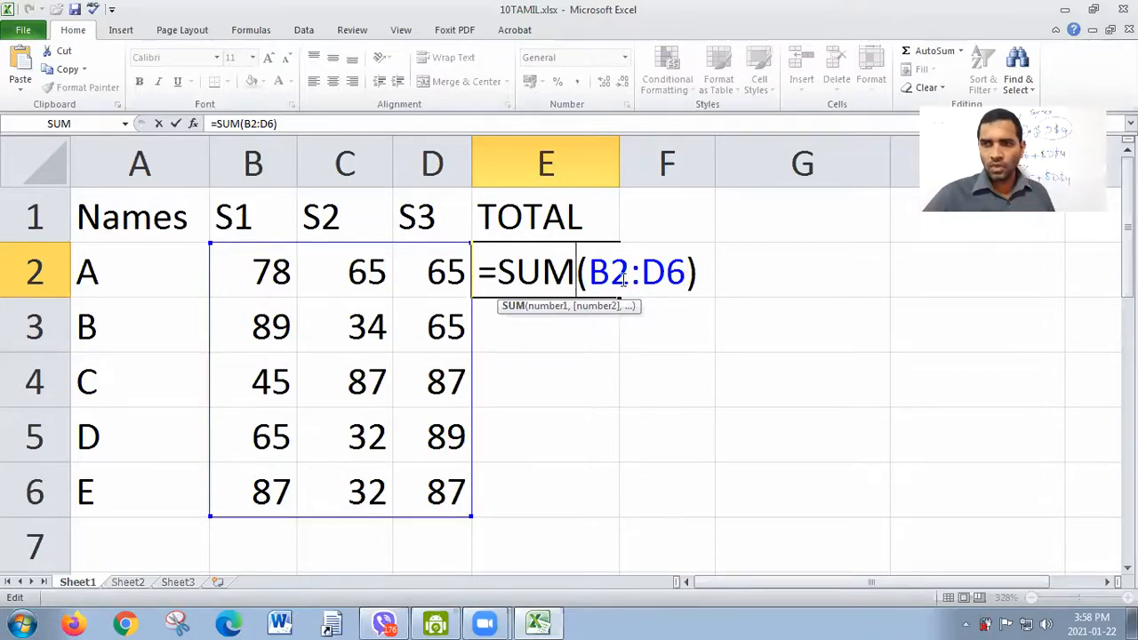
click(685, 274)
key(BackSpace)
key(BackSpace)
key(BackSpace)
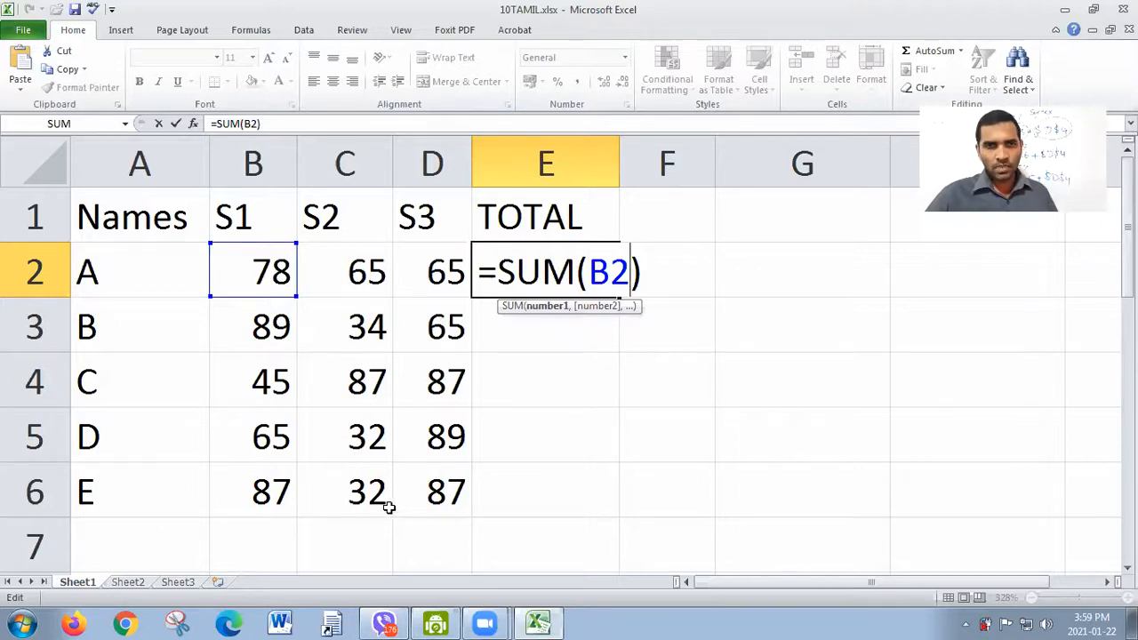
text(:)
click(439, 336)
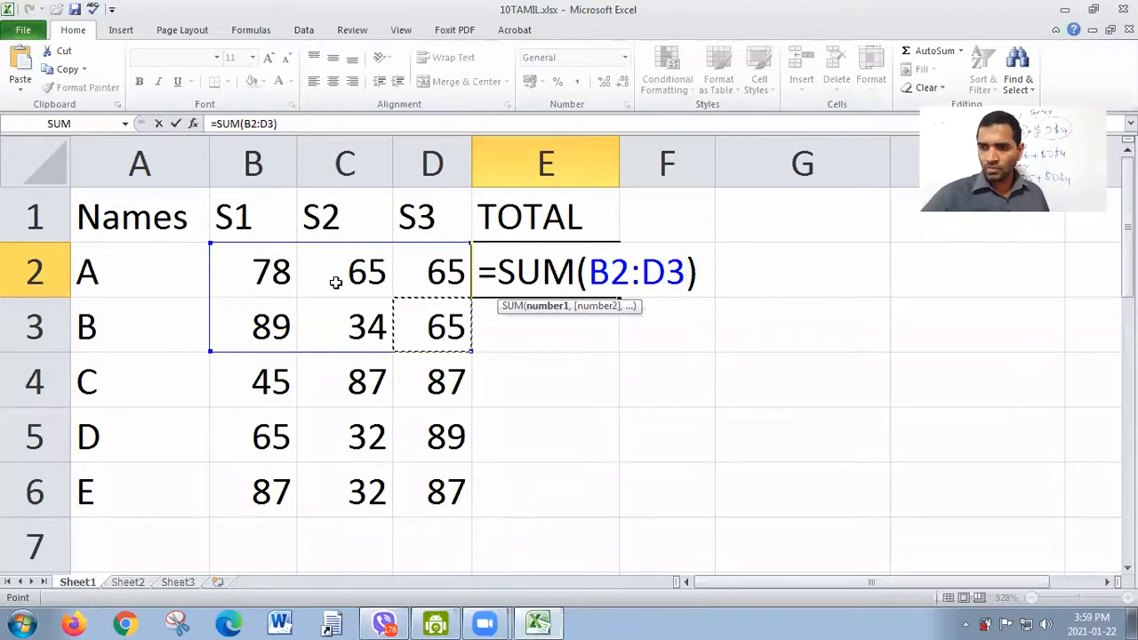
text(,)
drag(276, 484, 406, 485)
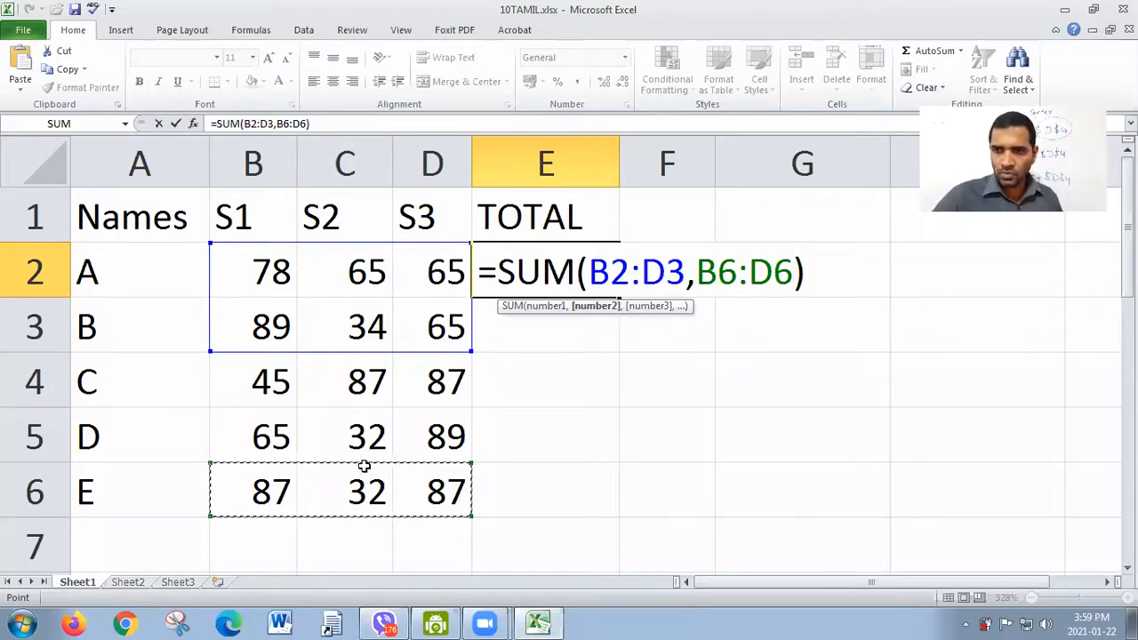
click(692, 278)
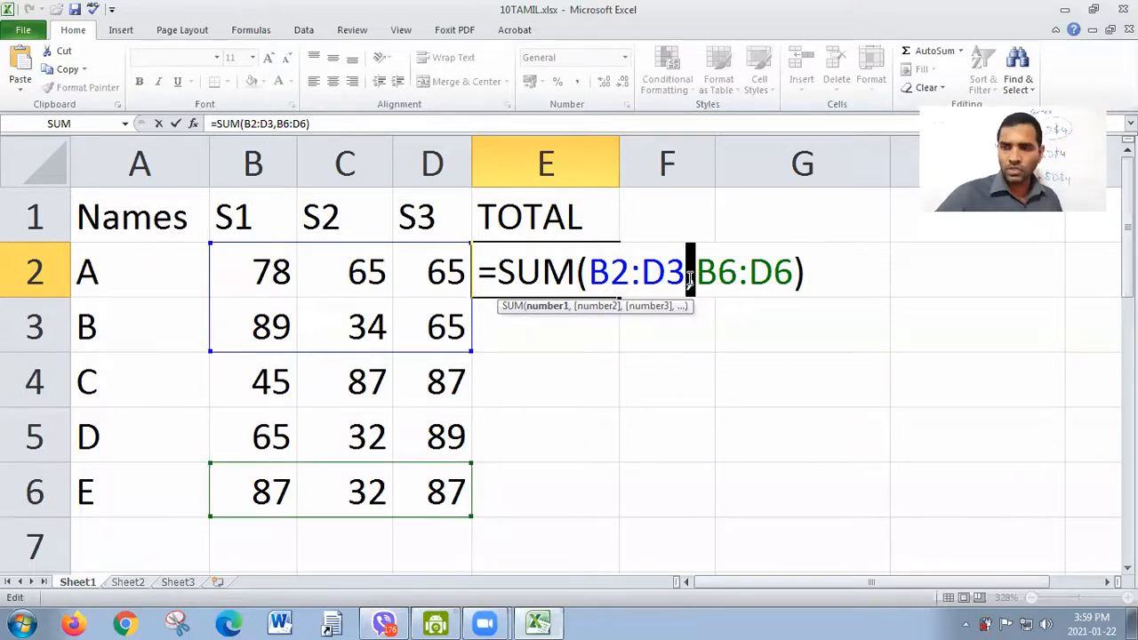
key(Return)
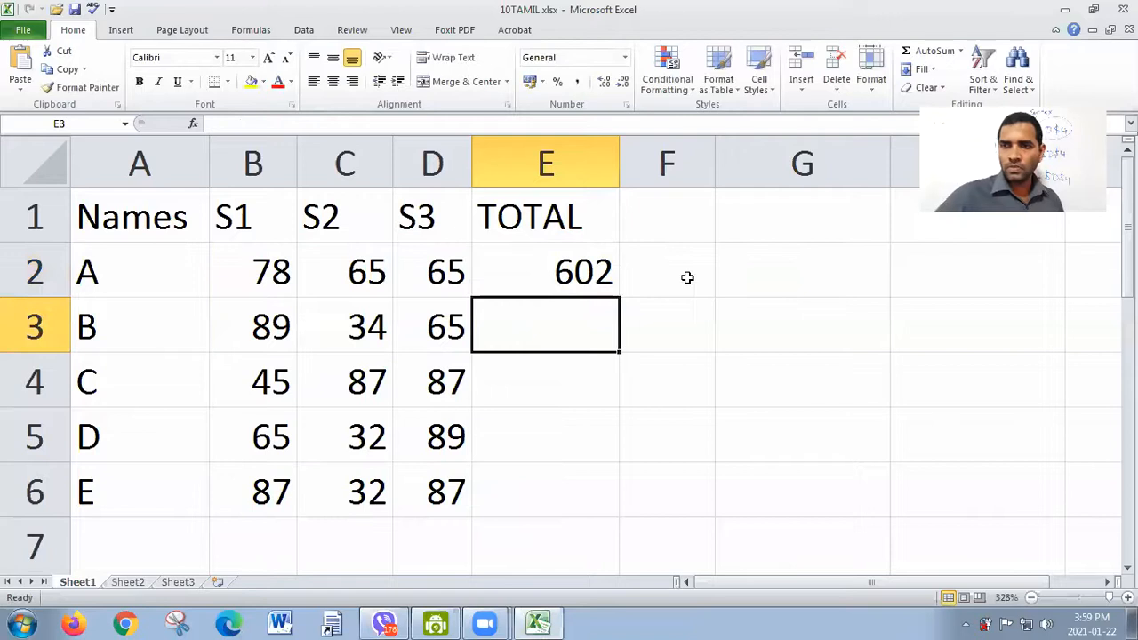
Step: Review the two-range SUM formula in E2 and clear it from the cell
double_click(598, 265)
key(Return)
click(597, 265)
key(Delete)
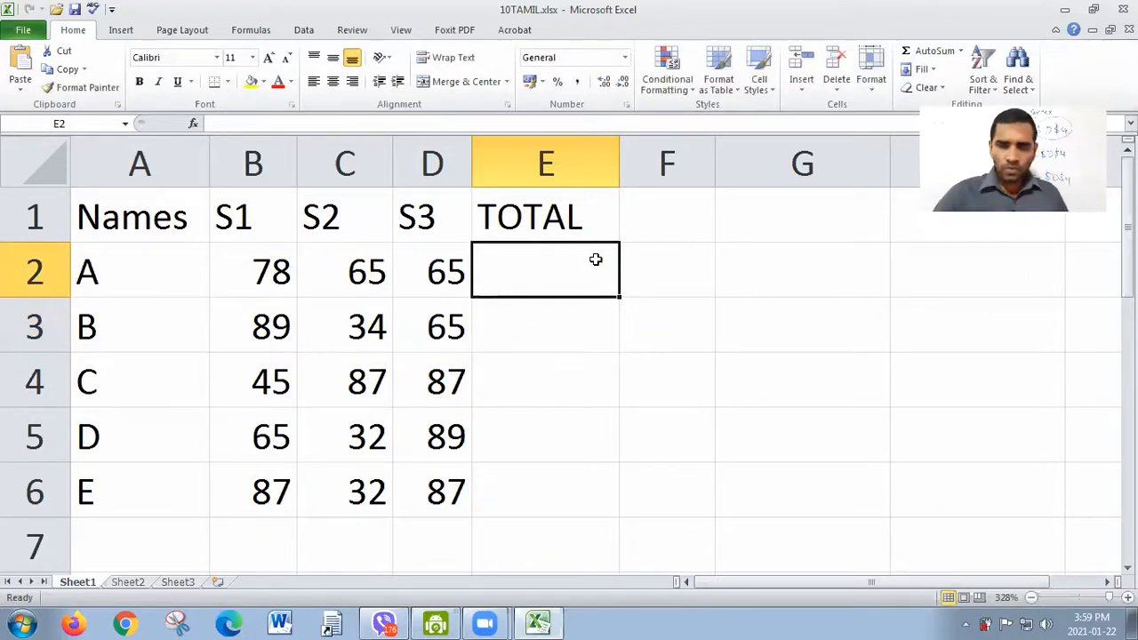
Step: Average student A's marks in E2 with =AVERAGE(B2,C2,D2) and fill the formula down to E6
text(=)
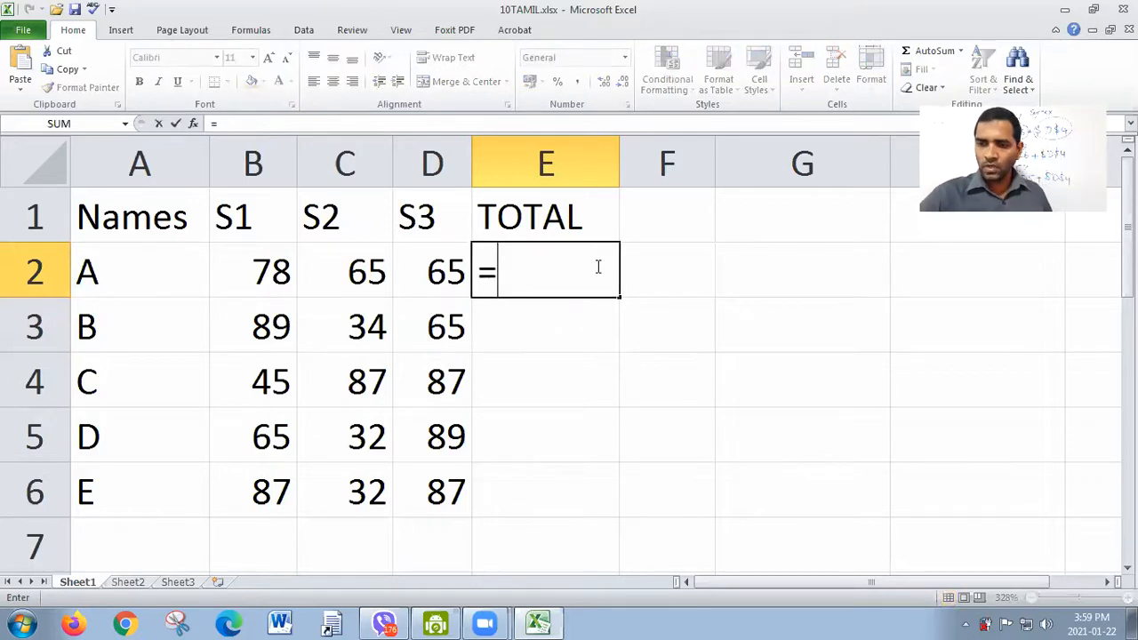
text(averah)
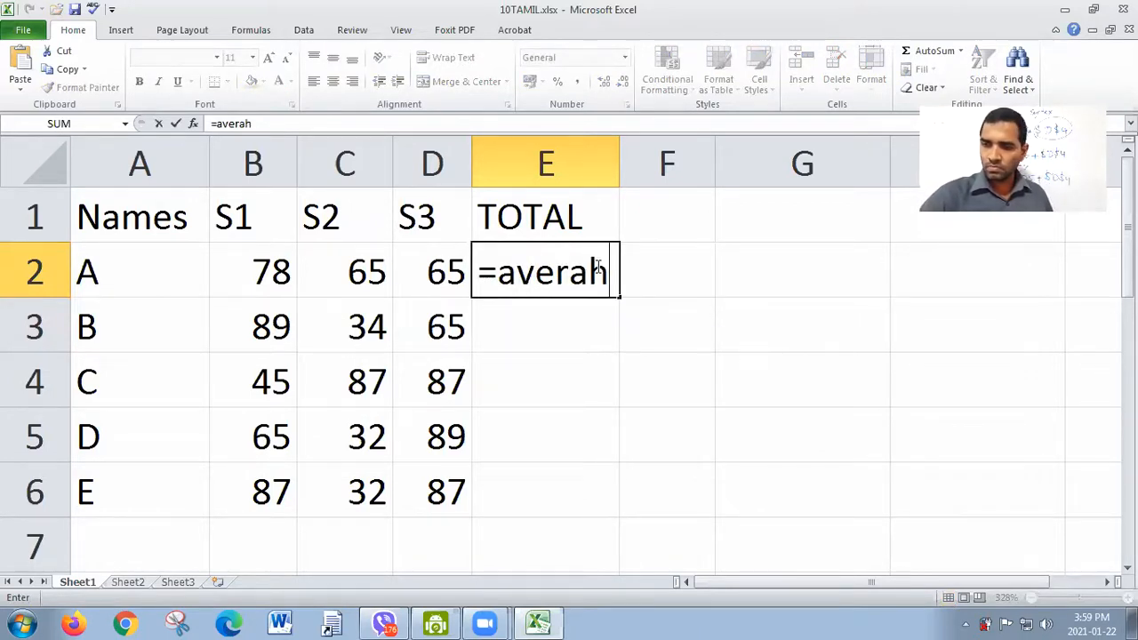
key(BackSpace)
text(ge)
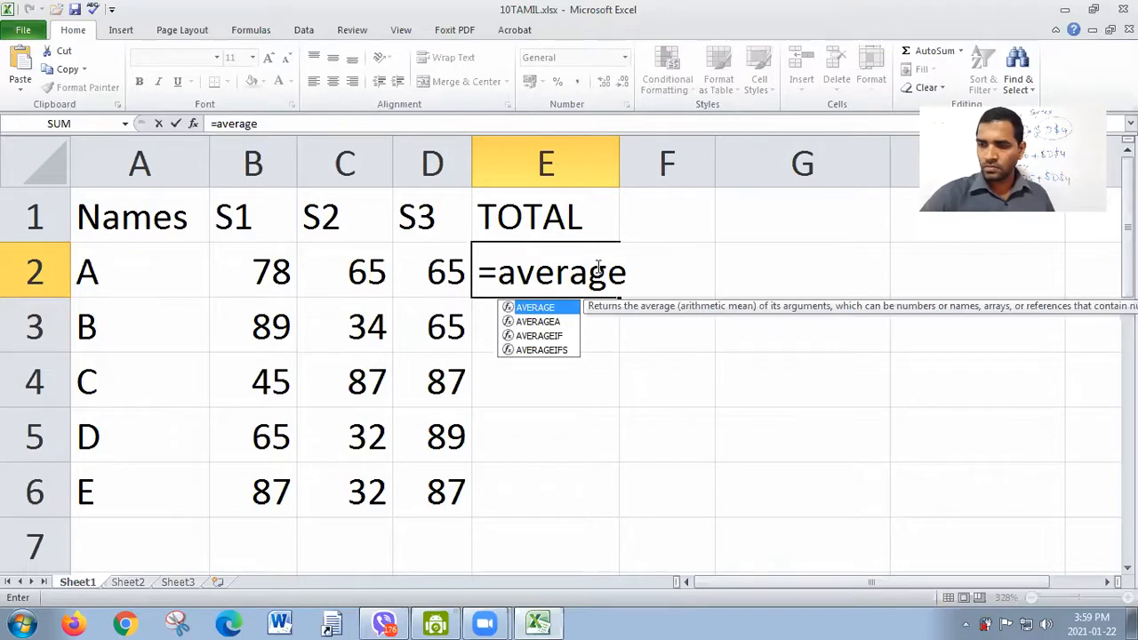
text(()
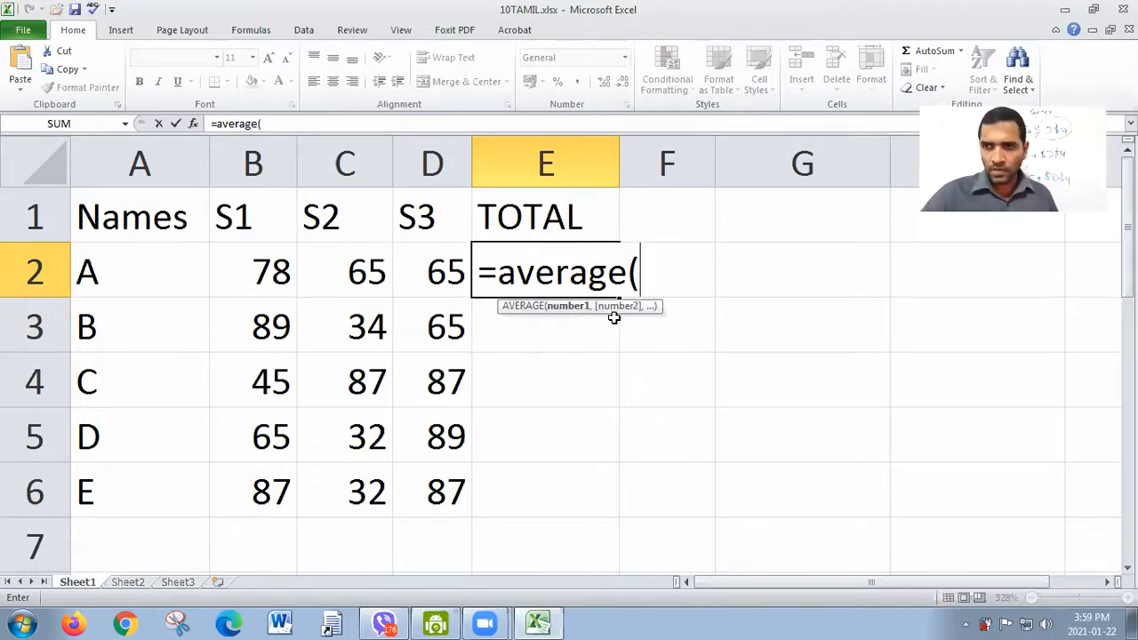
click(280, 286)
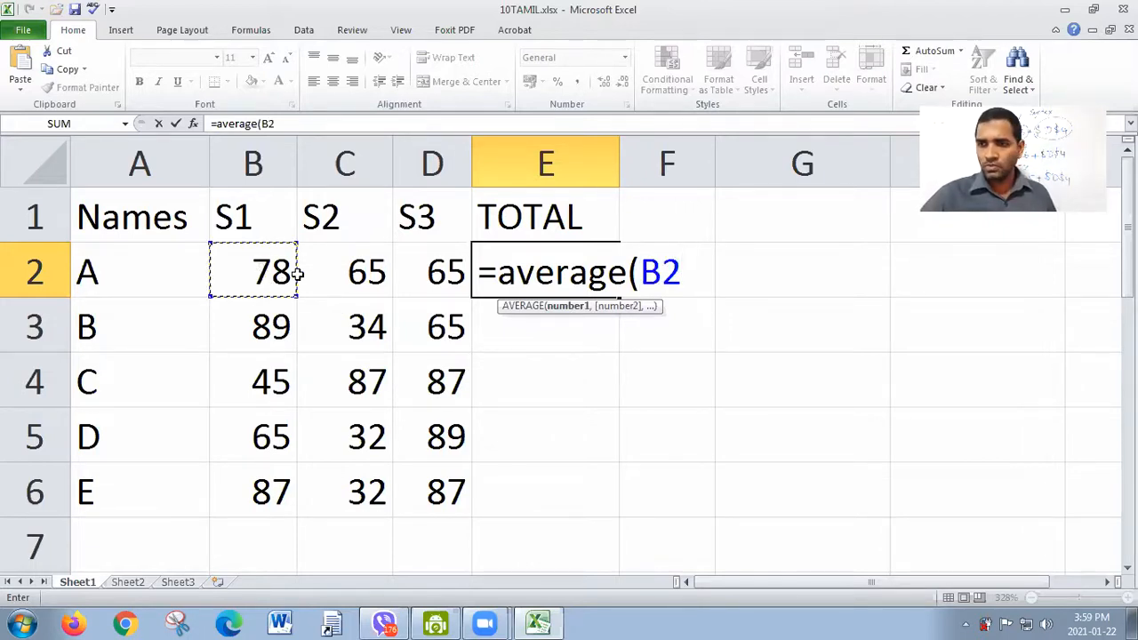
text(,)
click(360, 269)
text(,)
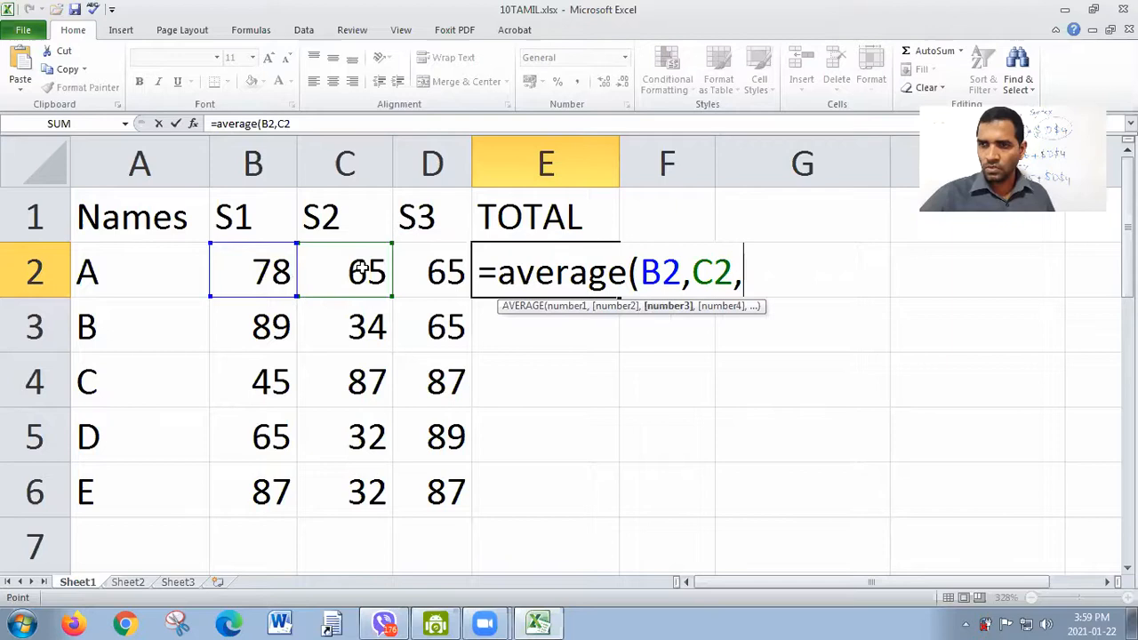
click(449, 269)
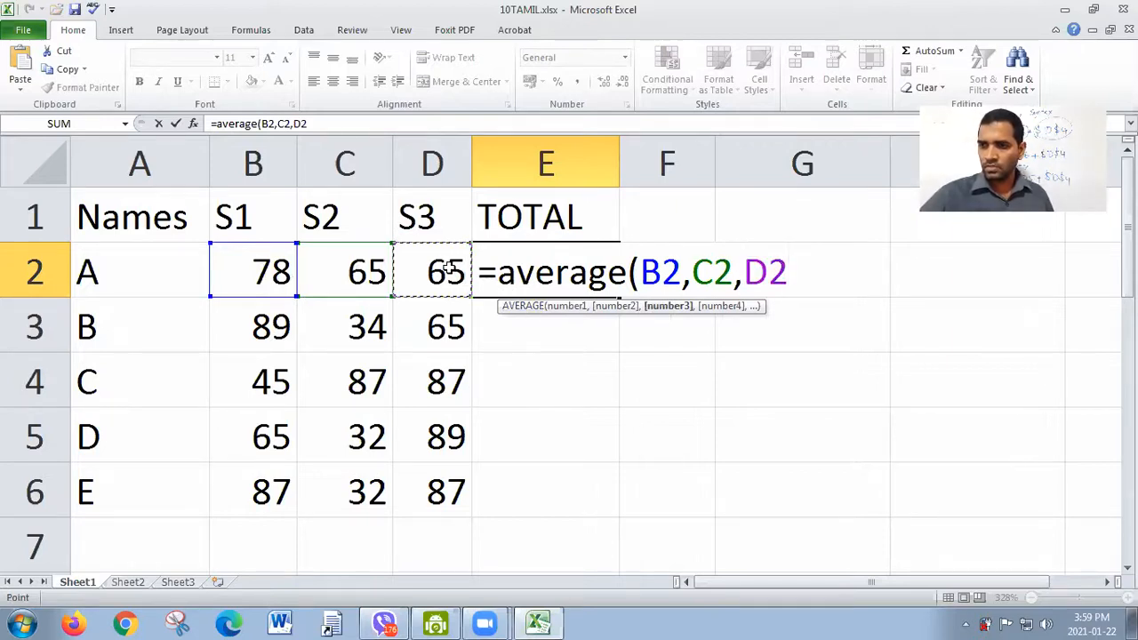
text())
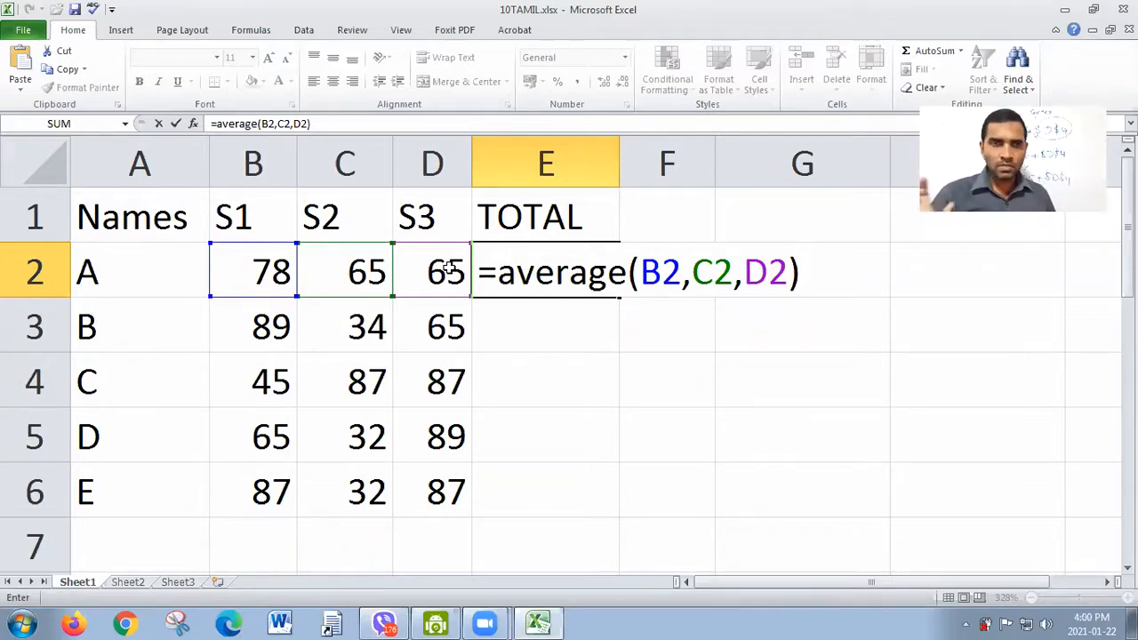
key(Return)
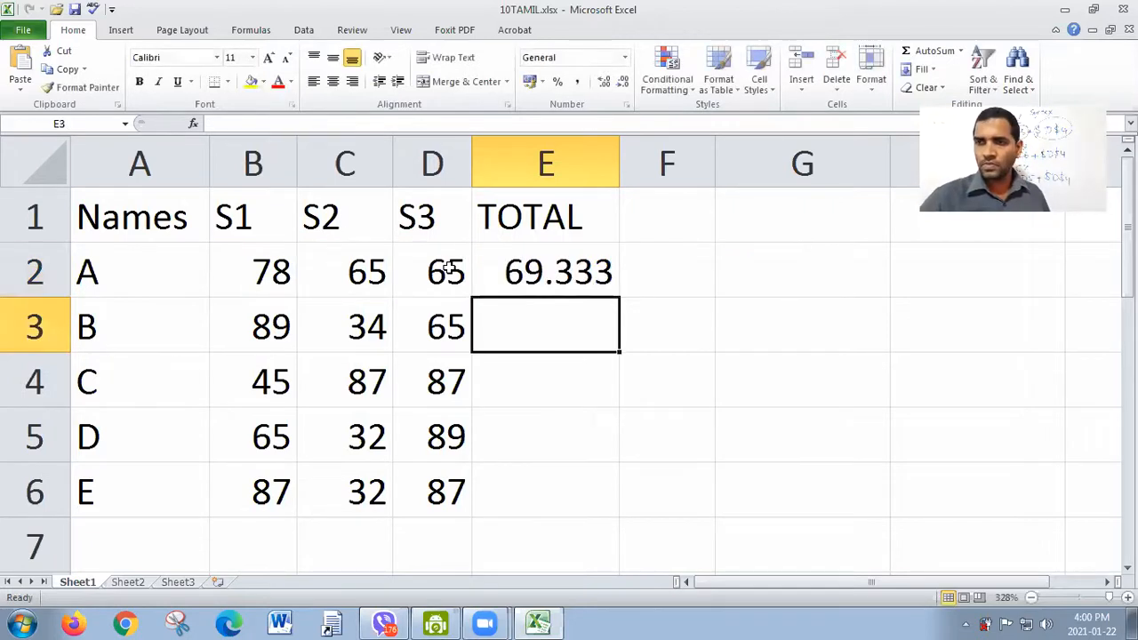
click(544, 285)
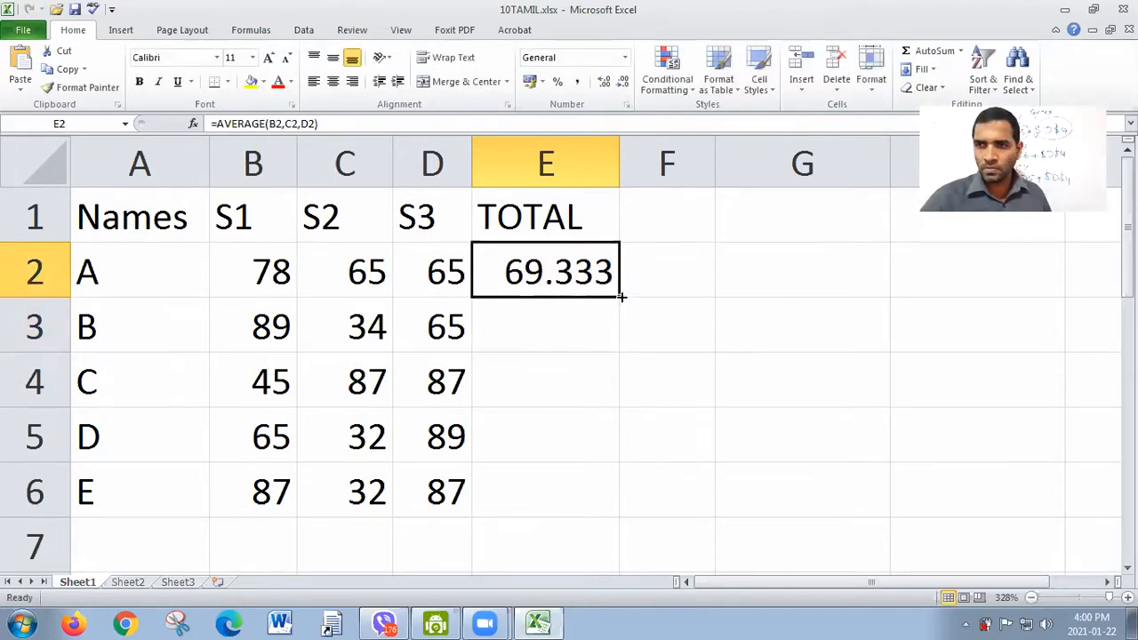
drag(618, 298, 623, 491)
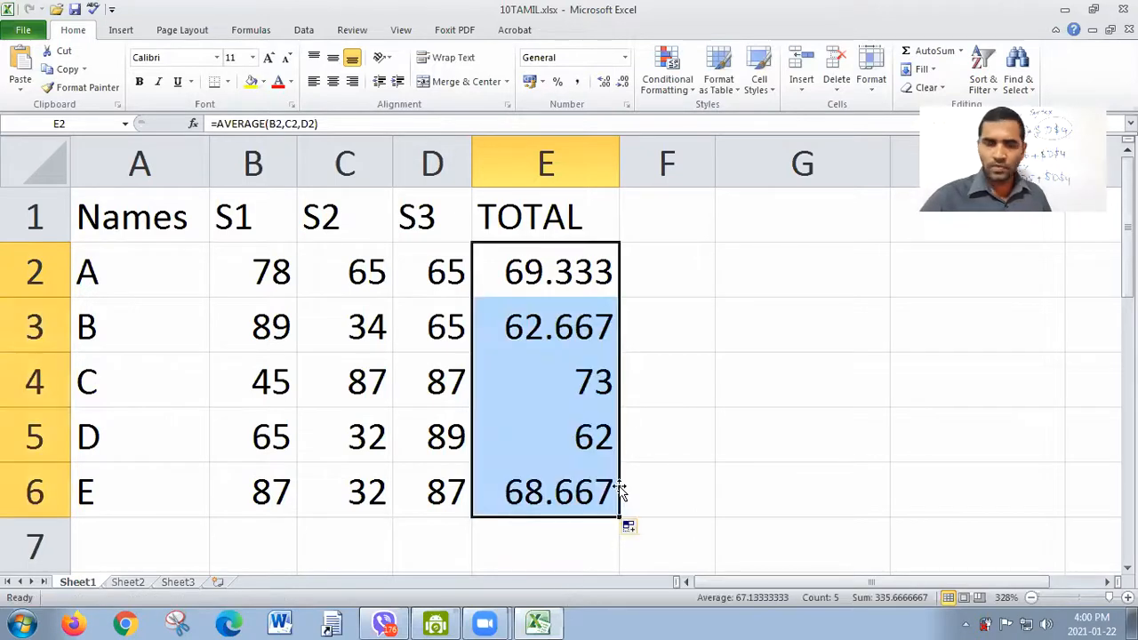
Step: Inspect the cells used by the AVERAGE formula in E4, then those used in E2
double_click(562, 379)
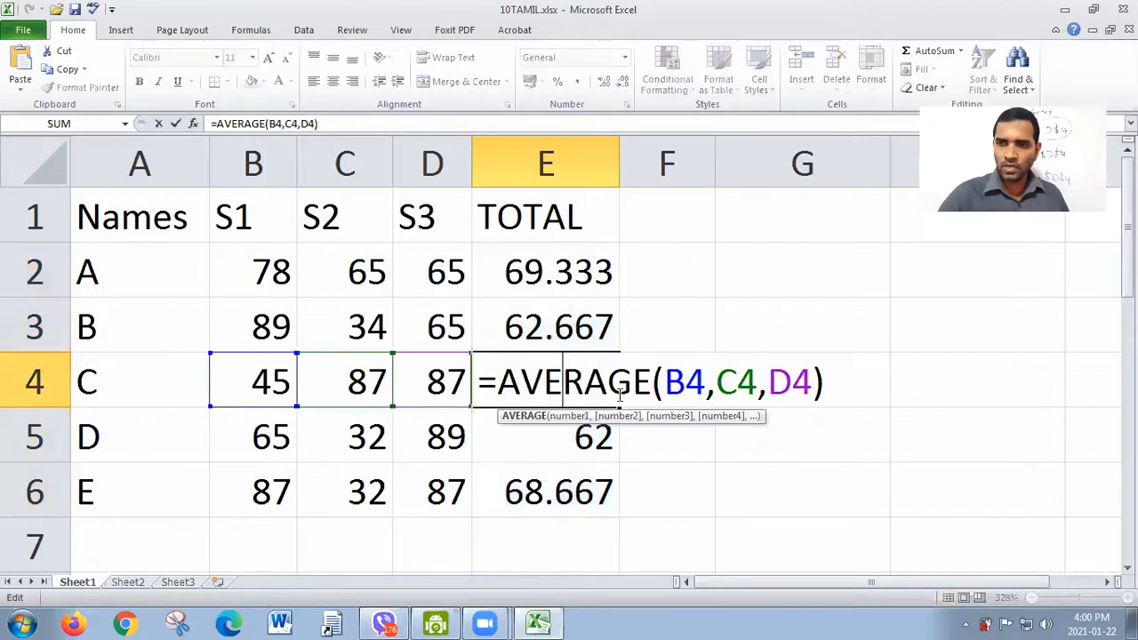
key(Return)
double_click(554, 286)
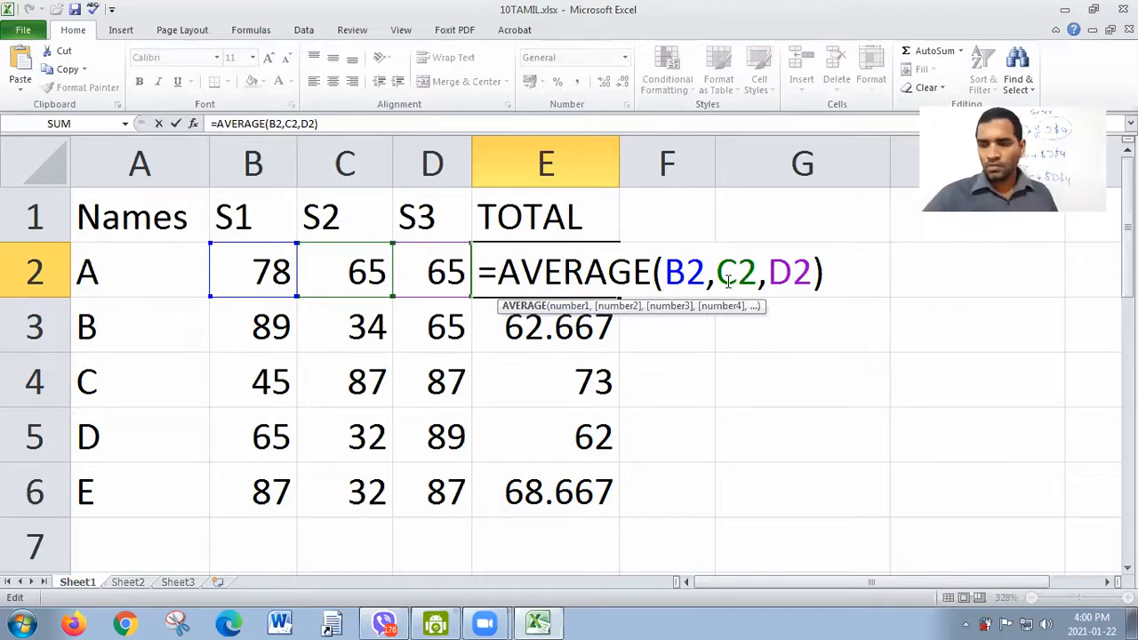
key(Return)
Step: Clear the comma-style AVERAGE formulas from E2:E6 and select E2
drag(609, 274, 609, 466)
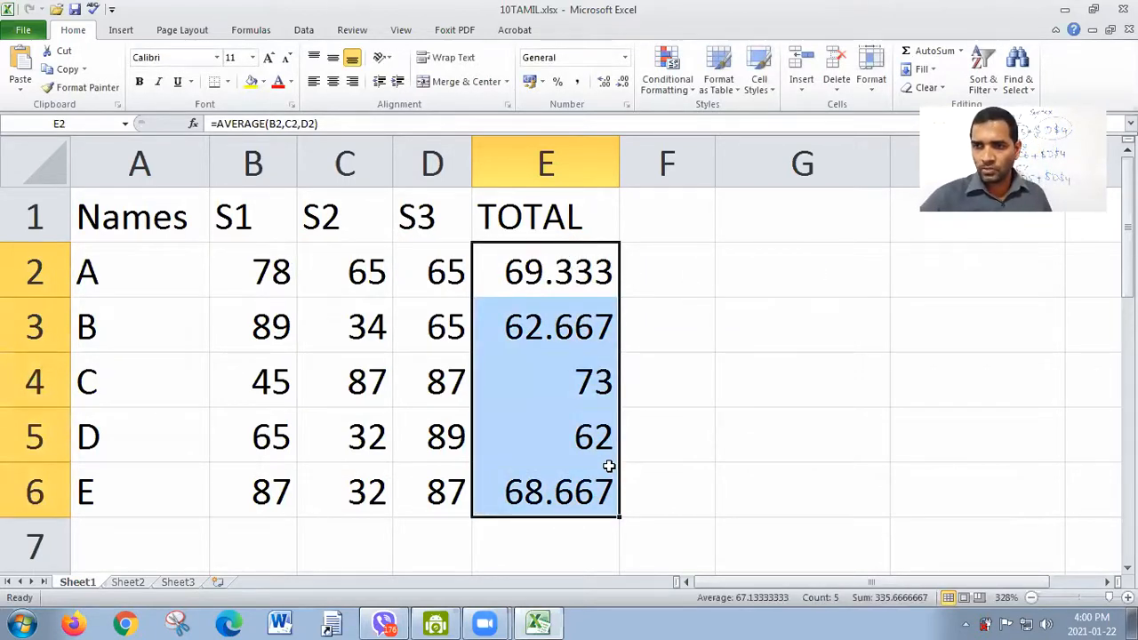
key(Delete)
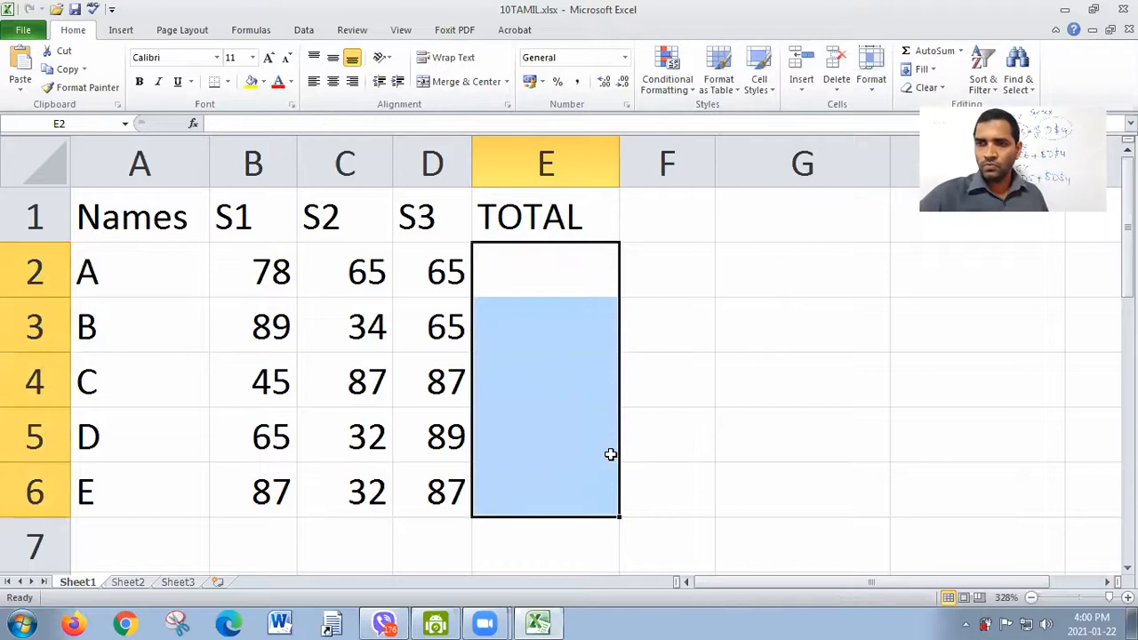
click(565, 284)
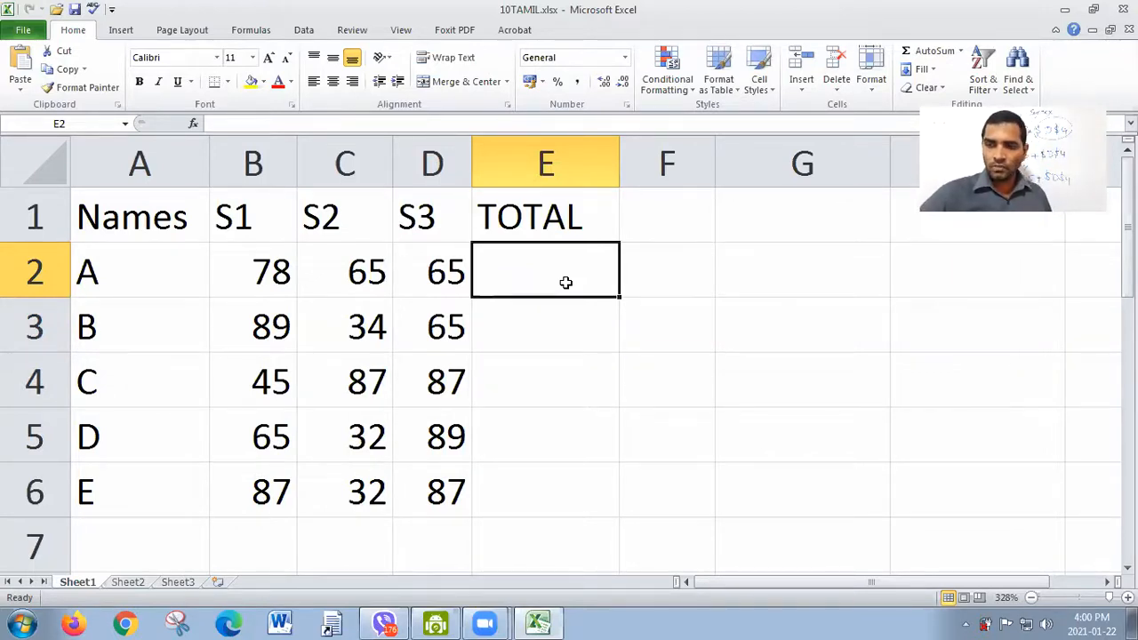
Step: Average student A's marks in E2 using the range formula =AVERAGE(B2:D2) and fill it down to E6
text(=)
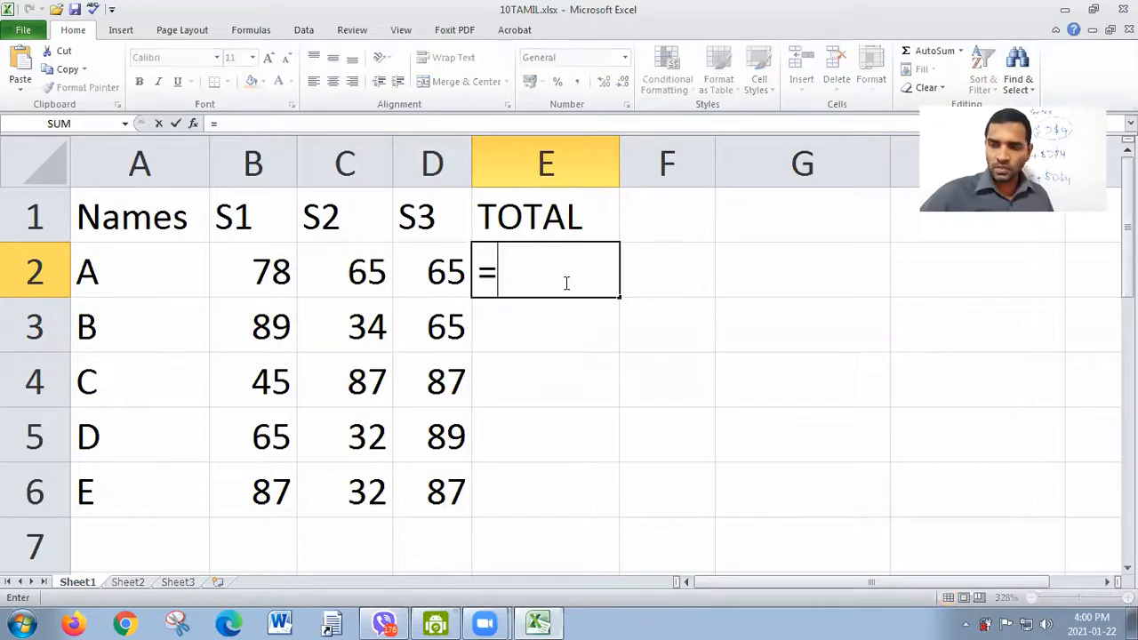
text(average)
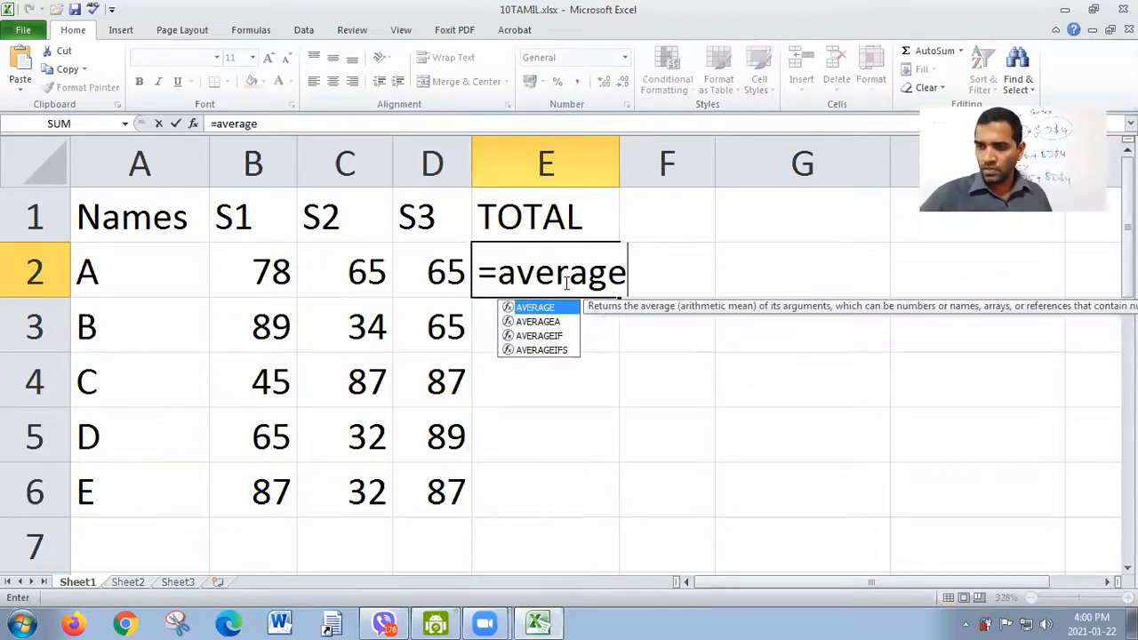
text(()
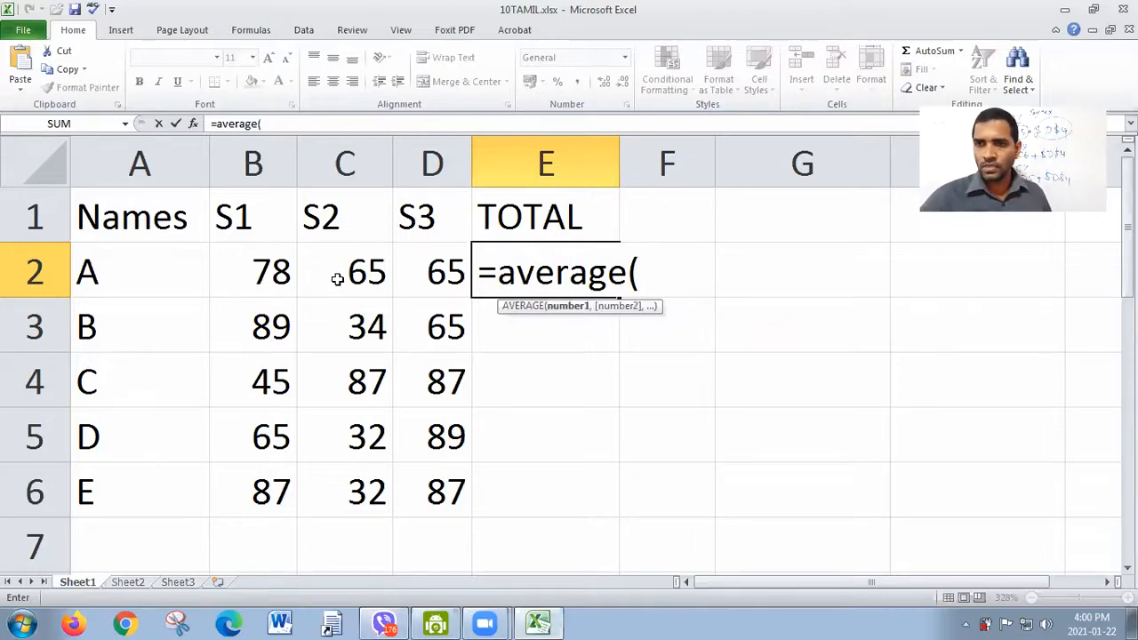
click(270, 275)
text(:B2)
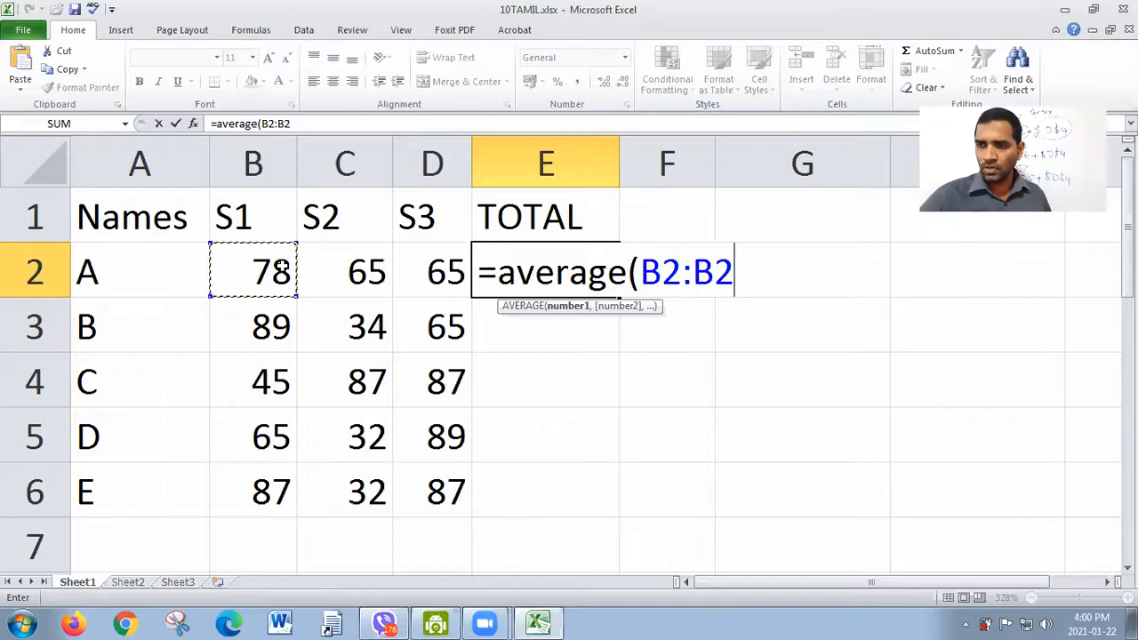
text(d2)
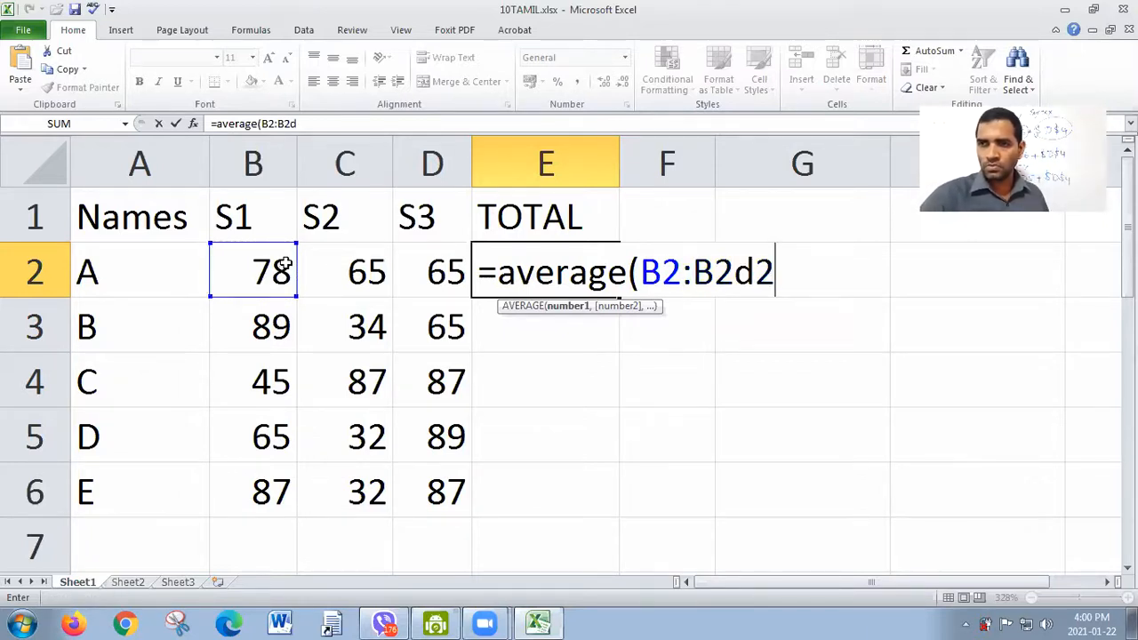
key(BackSpace)
key(BackSpace)
key(BackSpace)
key(BackSpace)
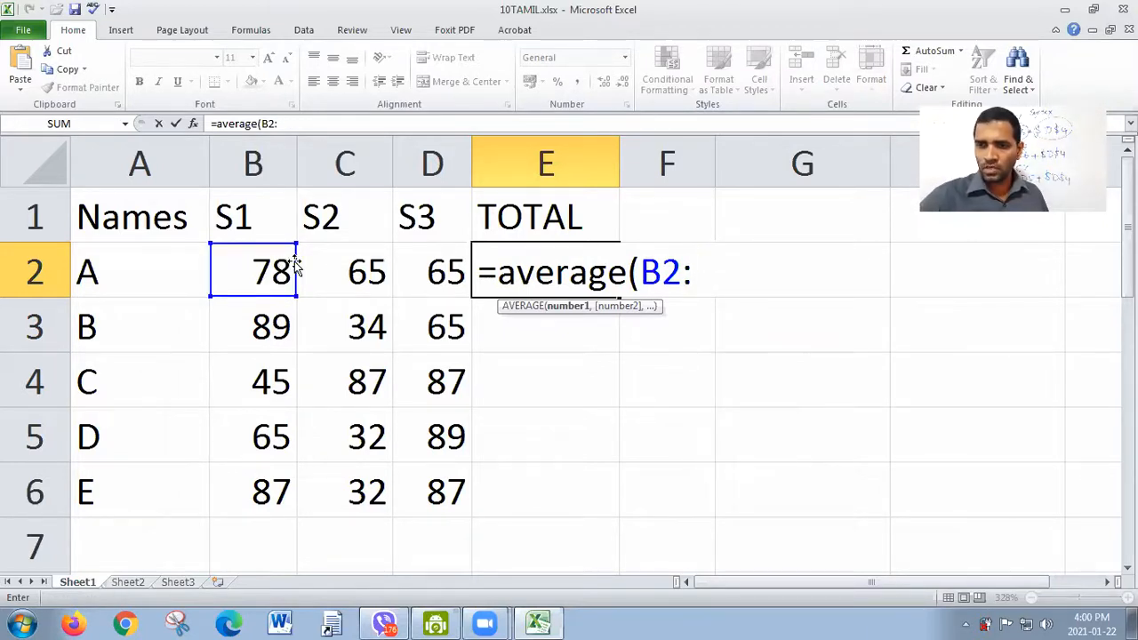
text(d2))
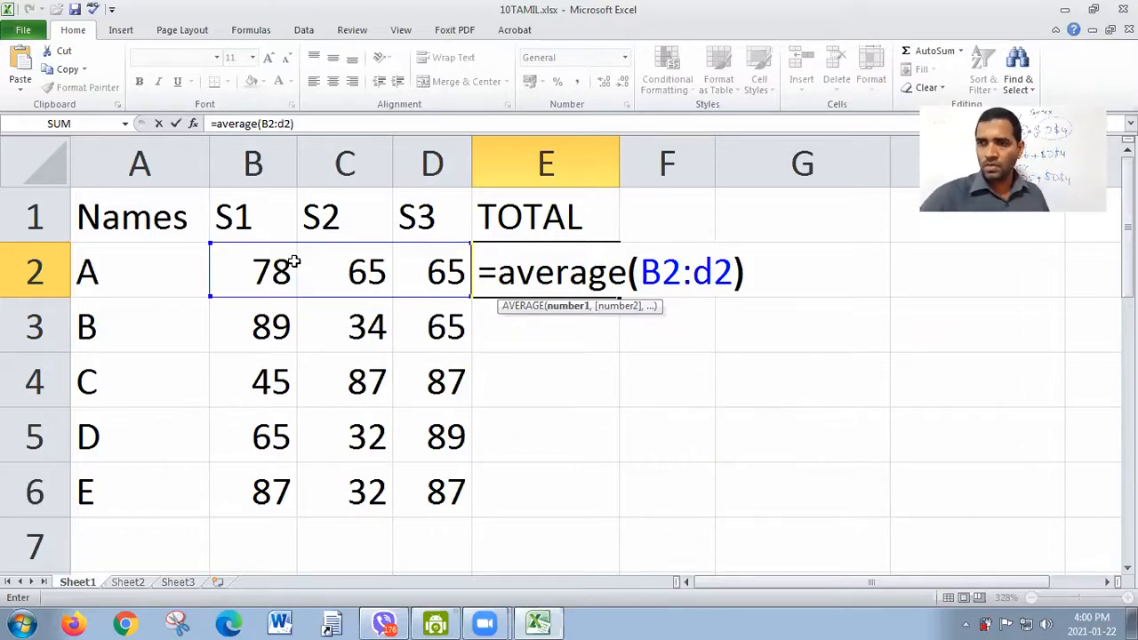
key(Return)
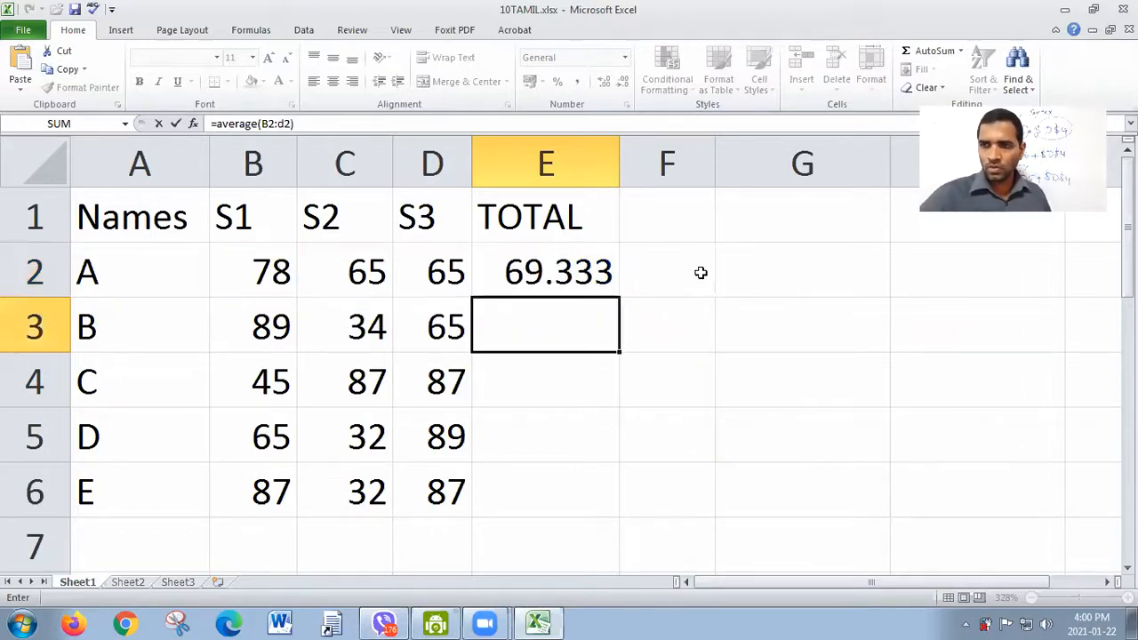
click(603, 276)
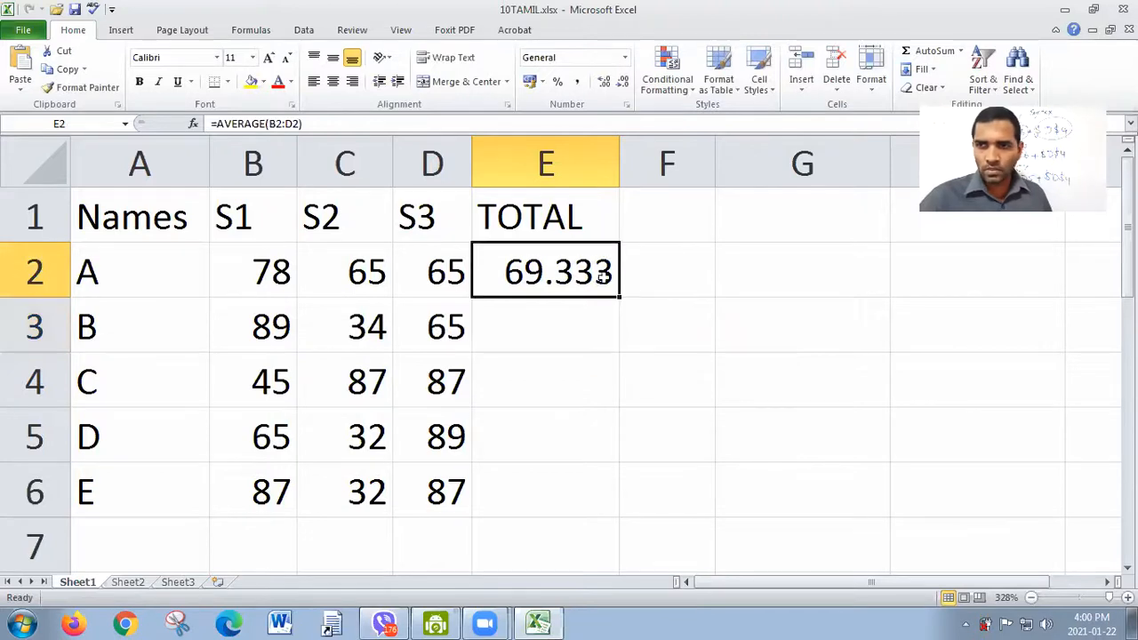
drag(620, 297, 617, 502)
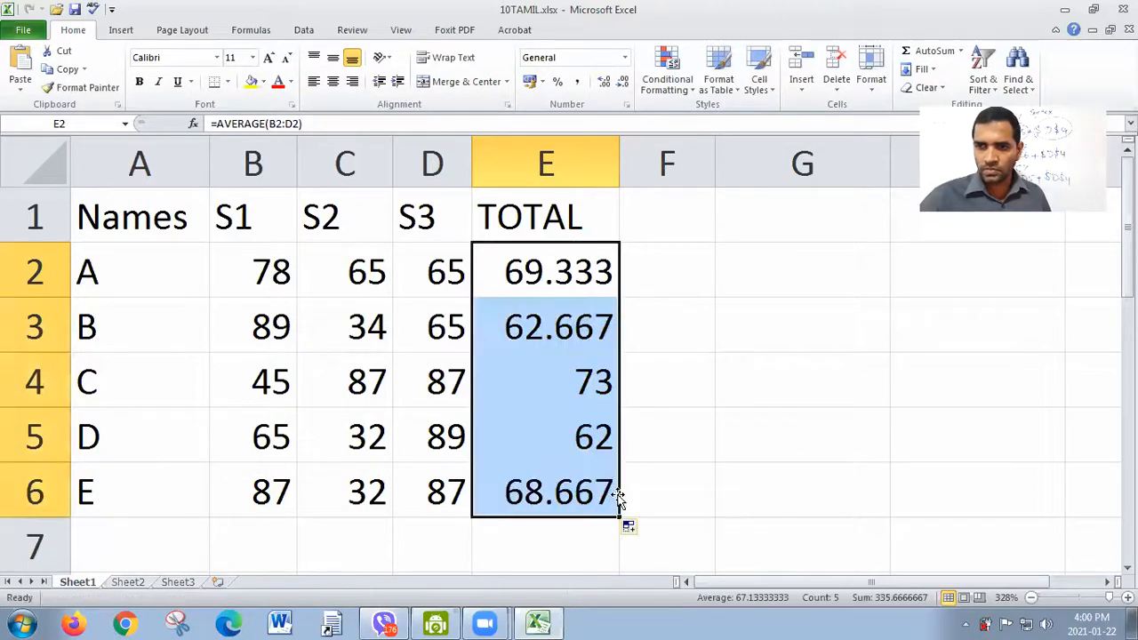
Step: Inspect the range used by the AVERAGE formula in E6, and clear the formulas from E2:E6
double_click(563, 484)
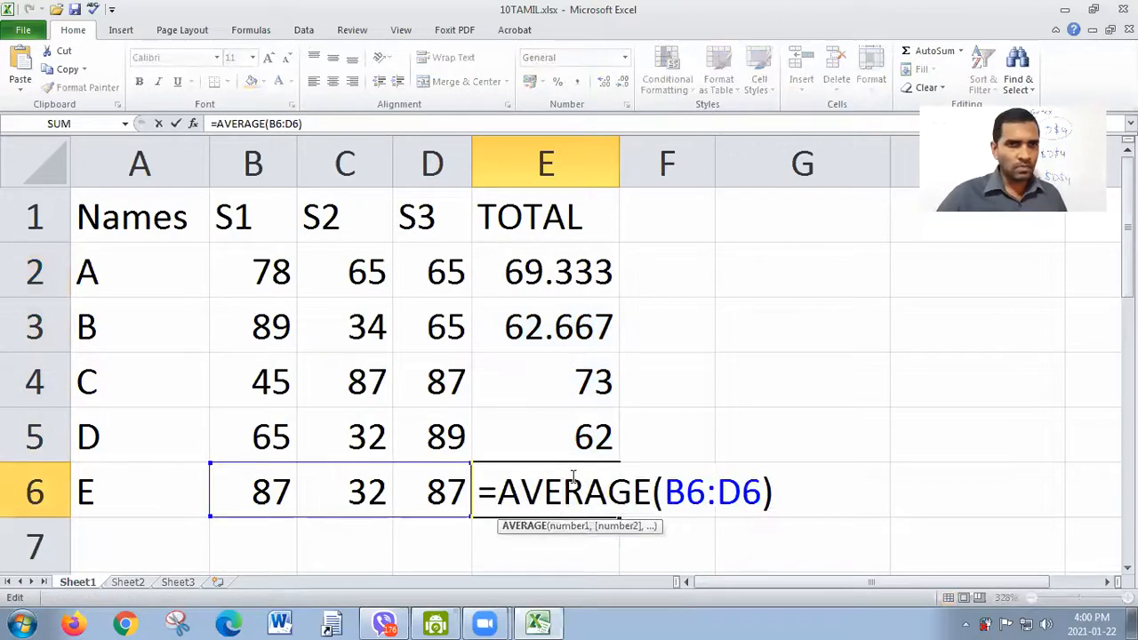
key(Return)
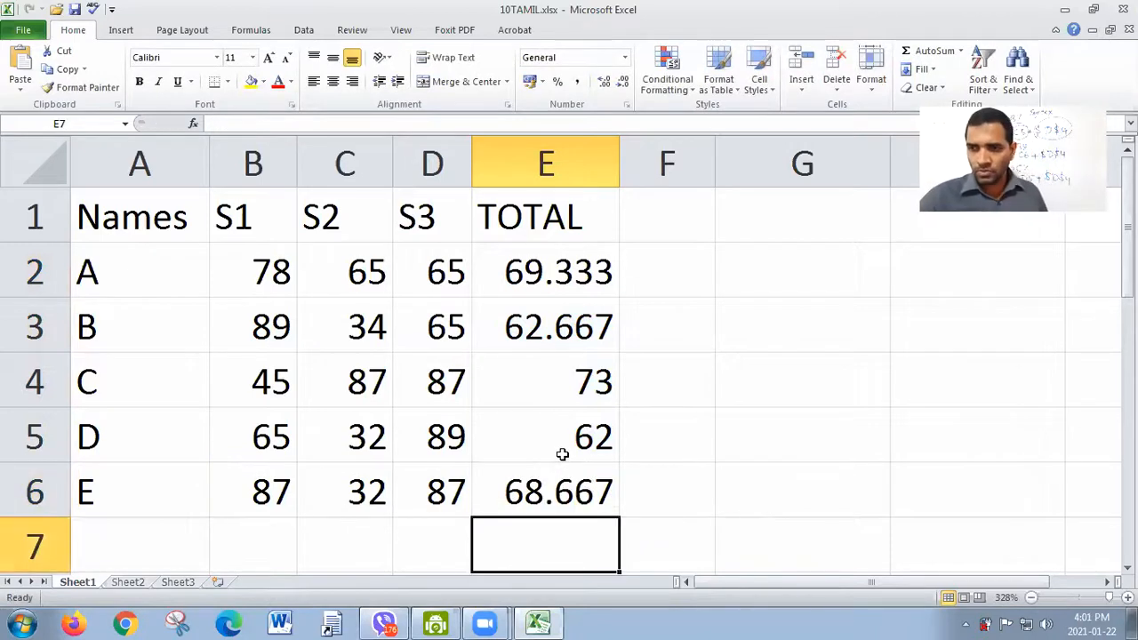
drag(496, 273, 518, 466)
key(Delete)
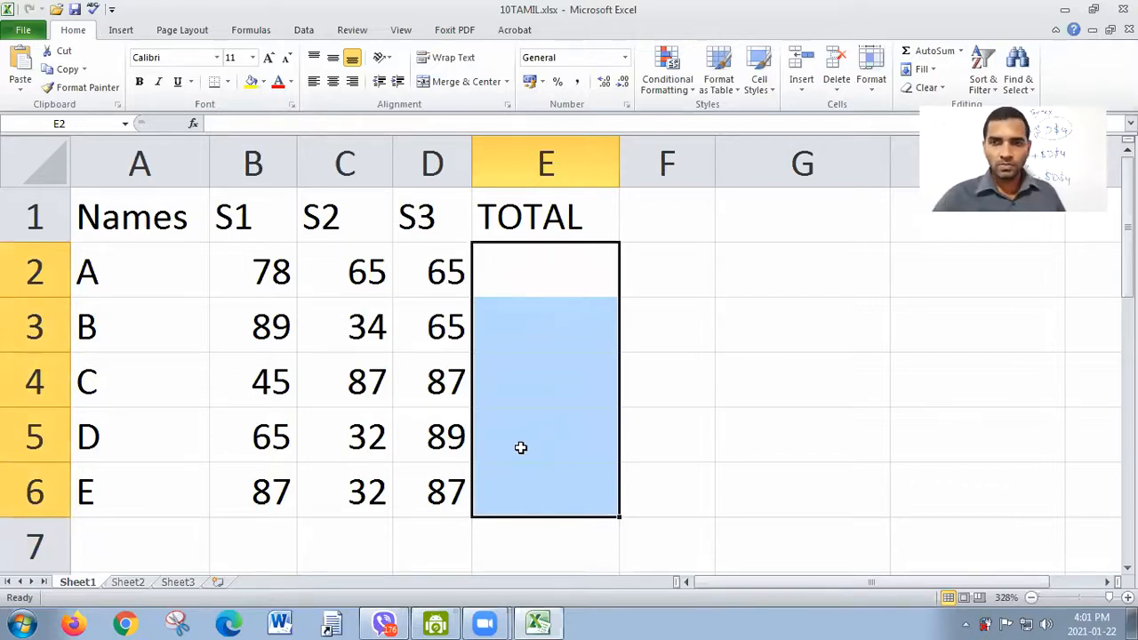
Step: Find student A's highest mark in E2 with the comma-separated formula =MAX(B2,C2,D2)
drag(254, 279, 435, 281)
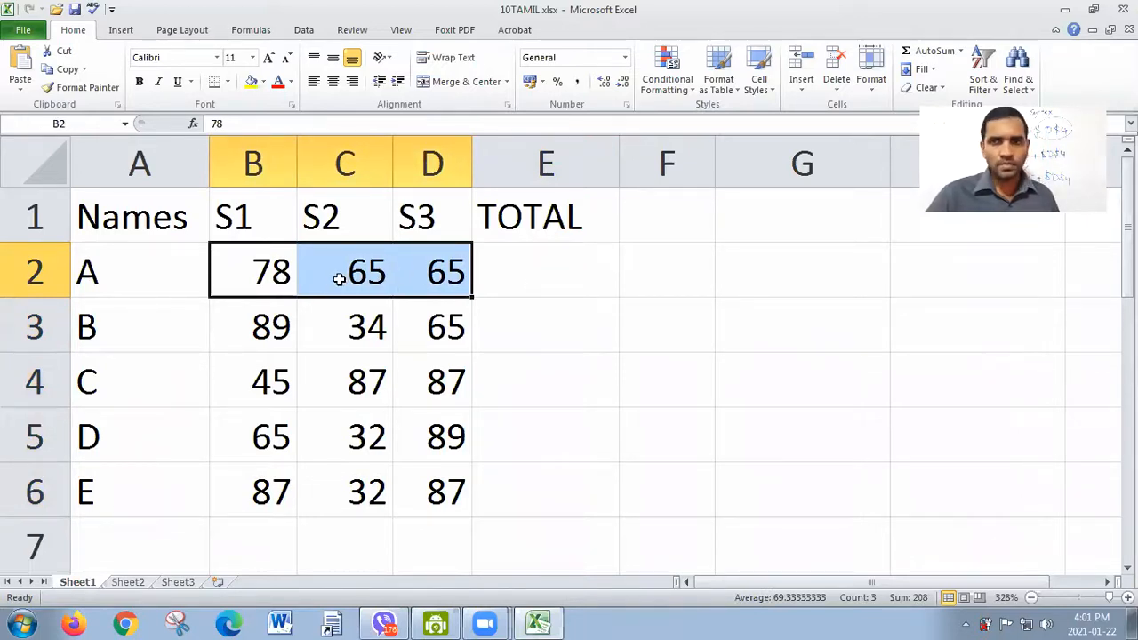
click(548, 279)
text(=m)
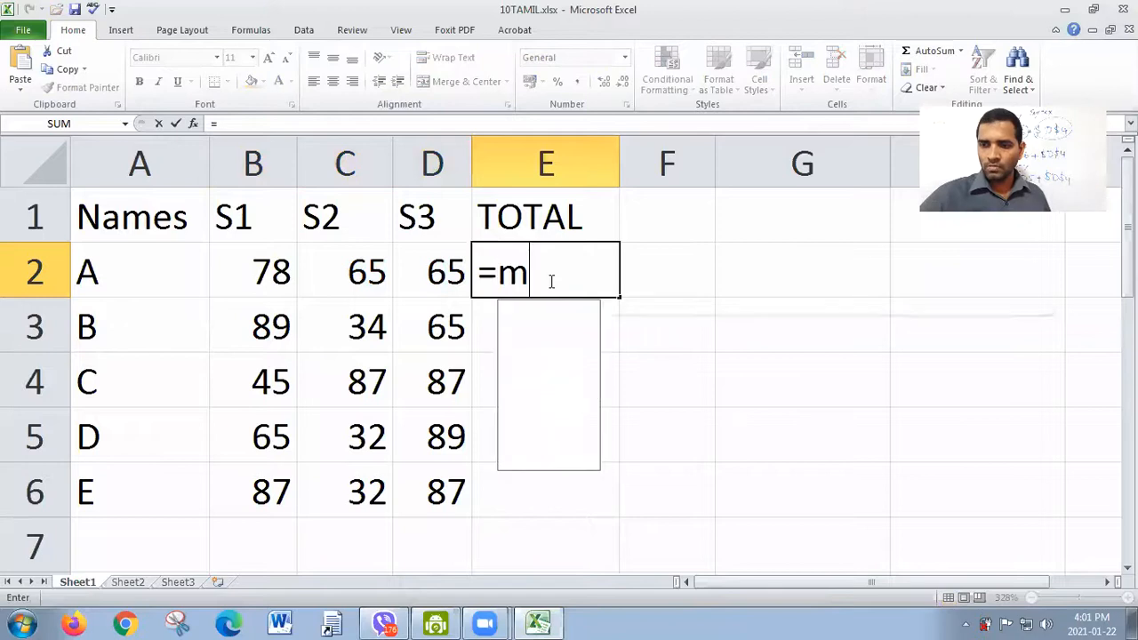
text(ax()
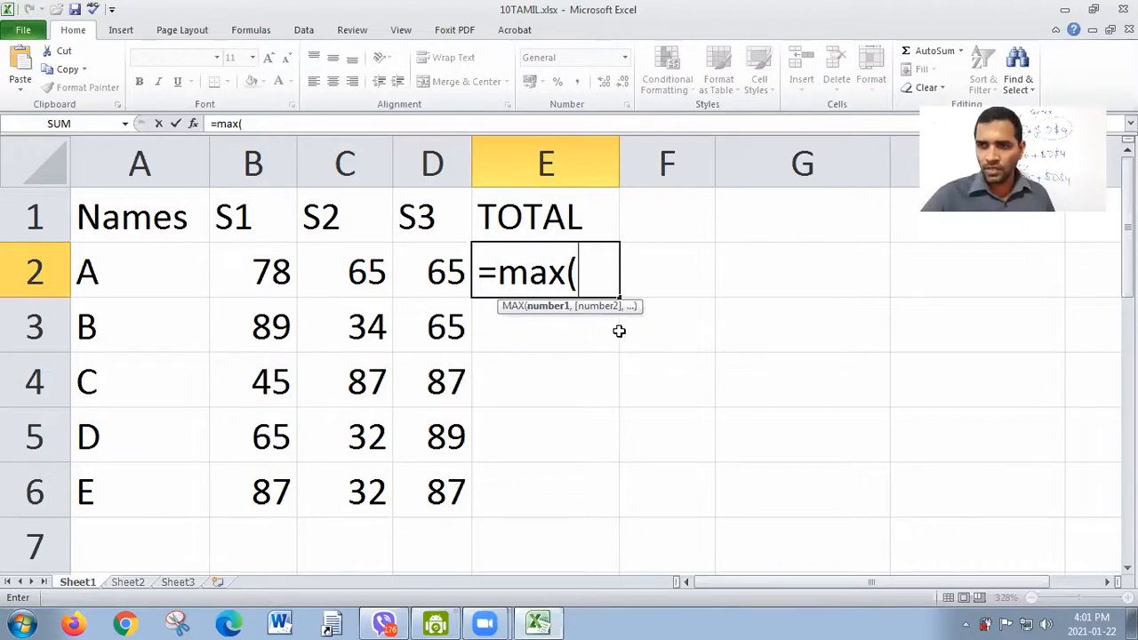
click(279, 275)
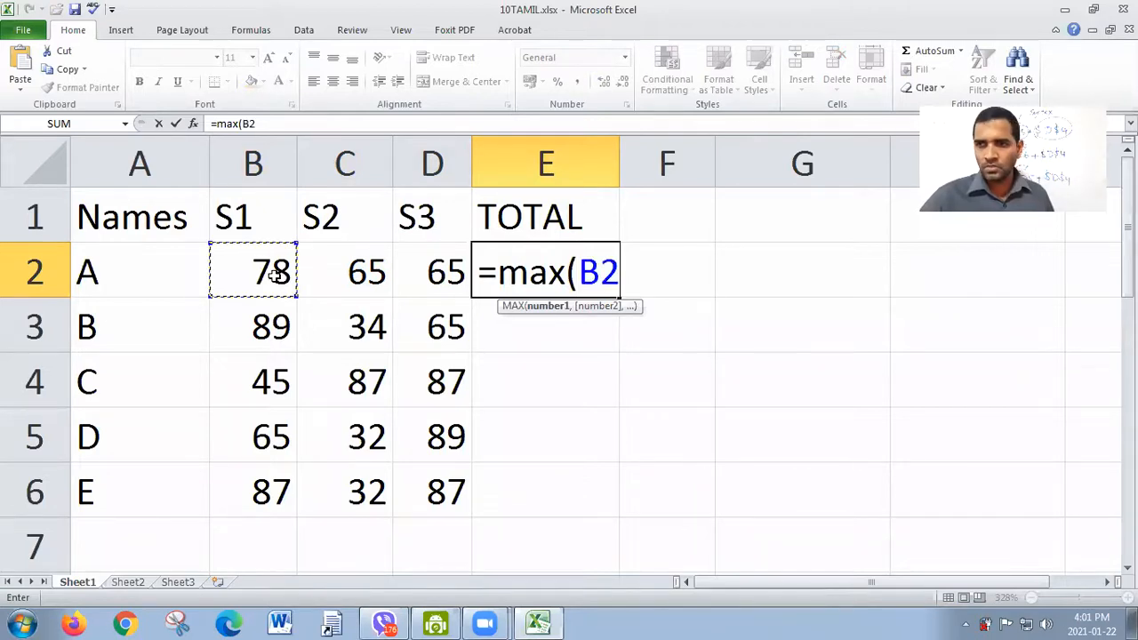
text(,)
click(347, 274)
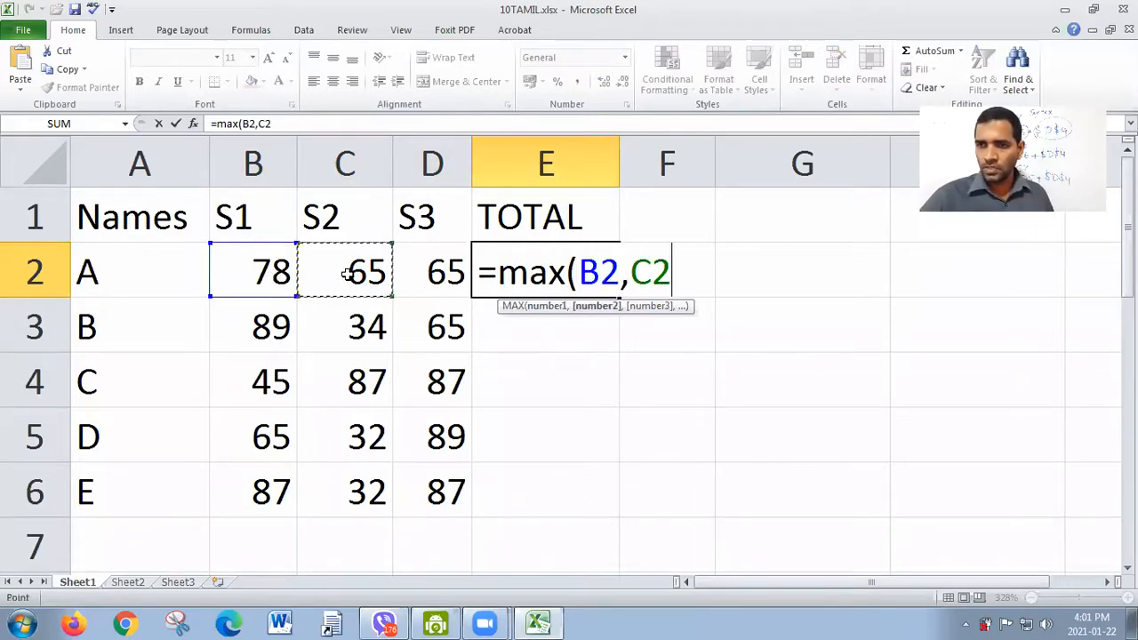
text(,)
click(422, 272)
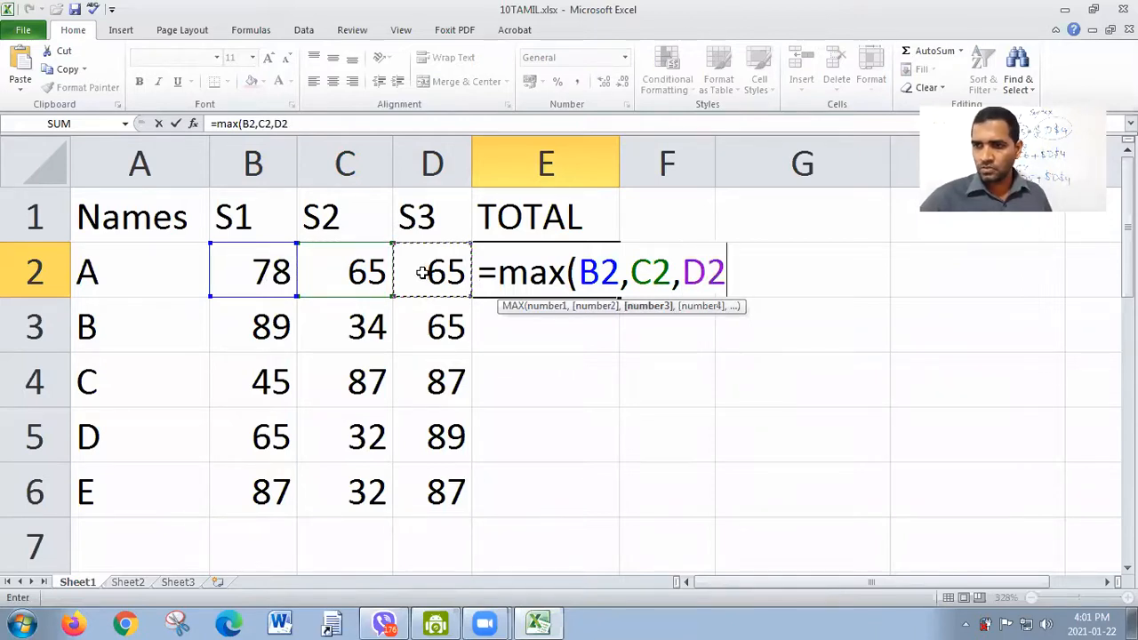
text())
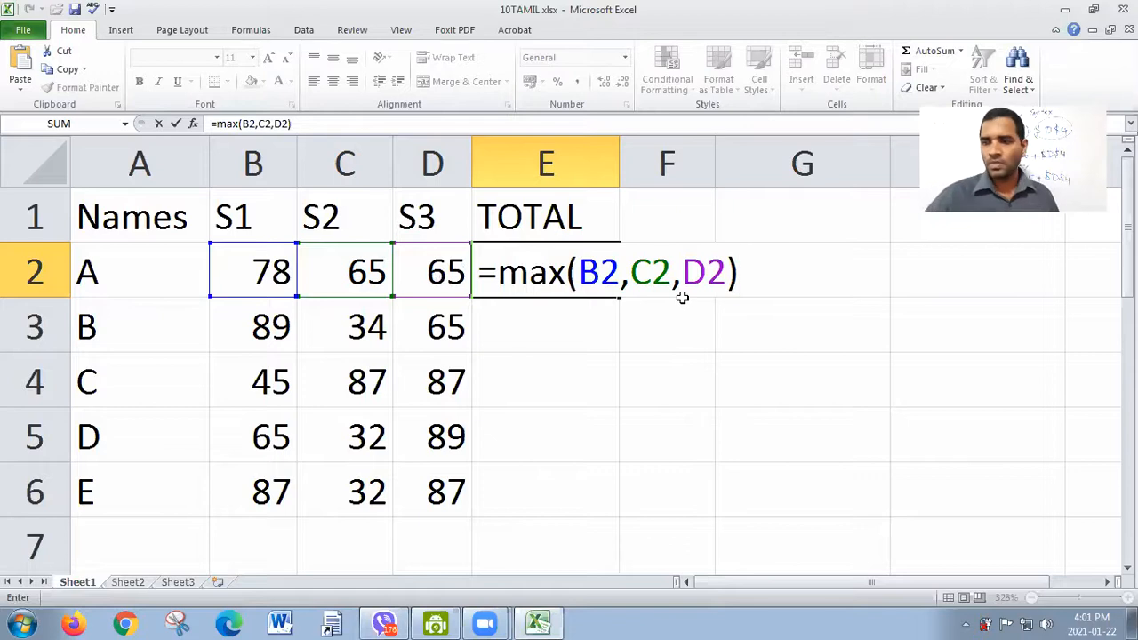
key(Return)
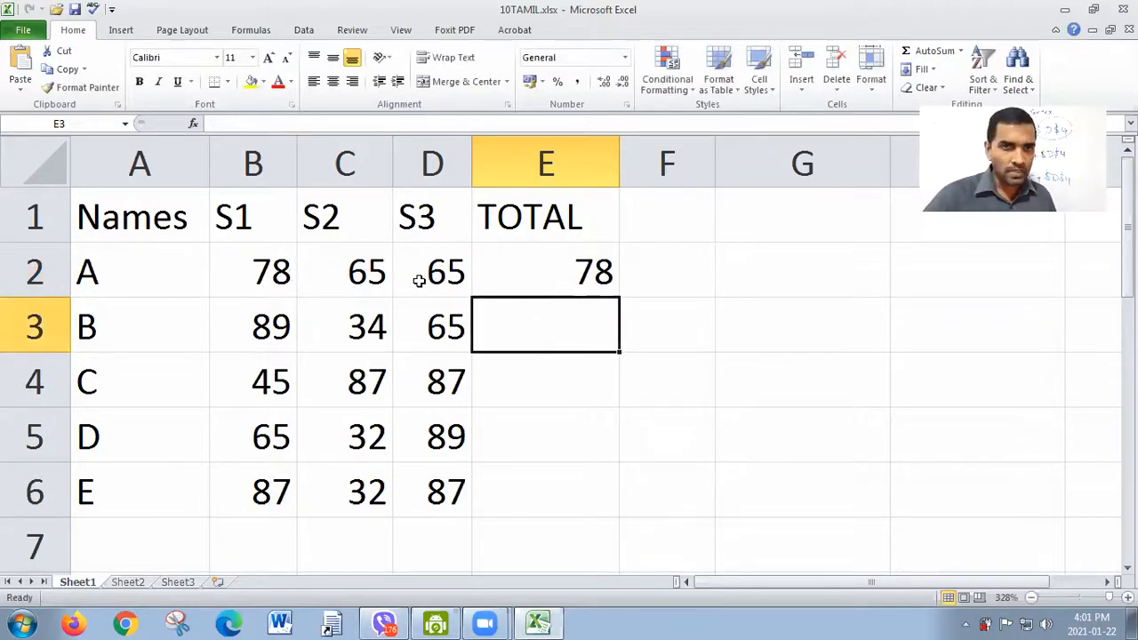
Step: Fill the MAX formula from E2 down to E6, and clear the formulas from E2:E6
click(586, 280)
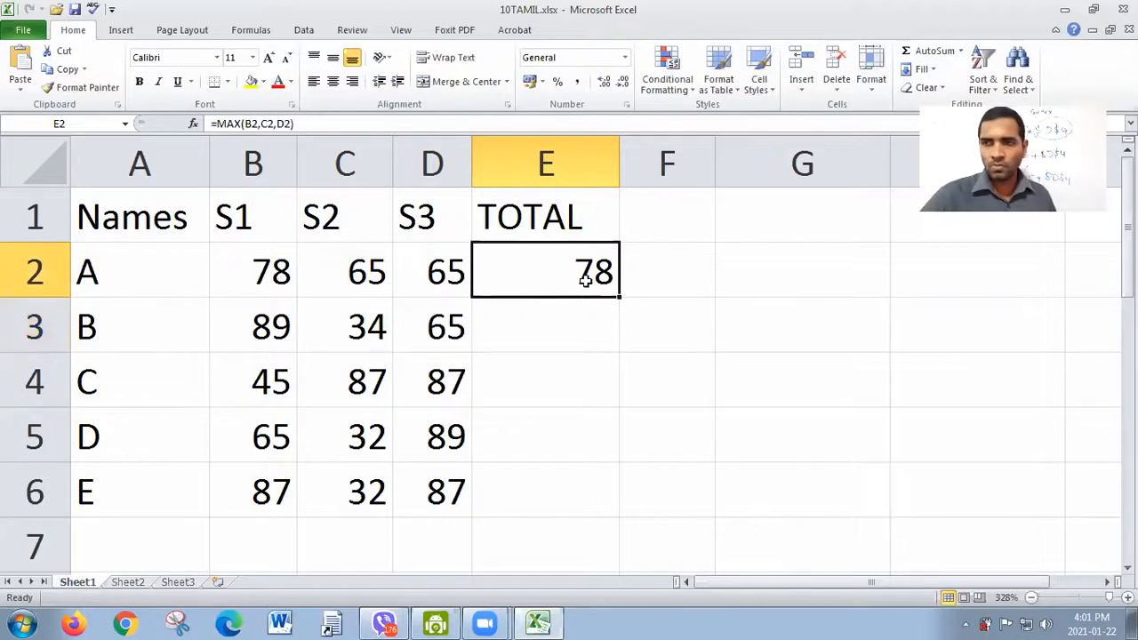
drag(618, 297, 612, 493)
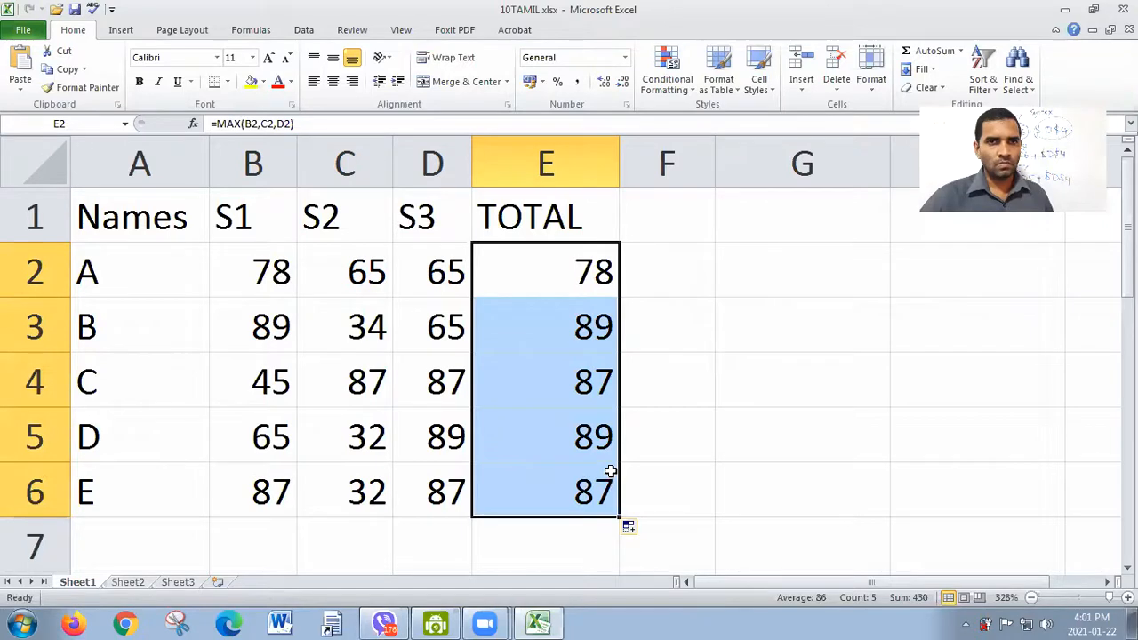
key(Delete)
click(575, 266)
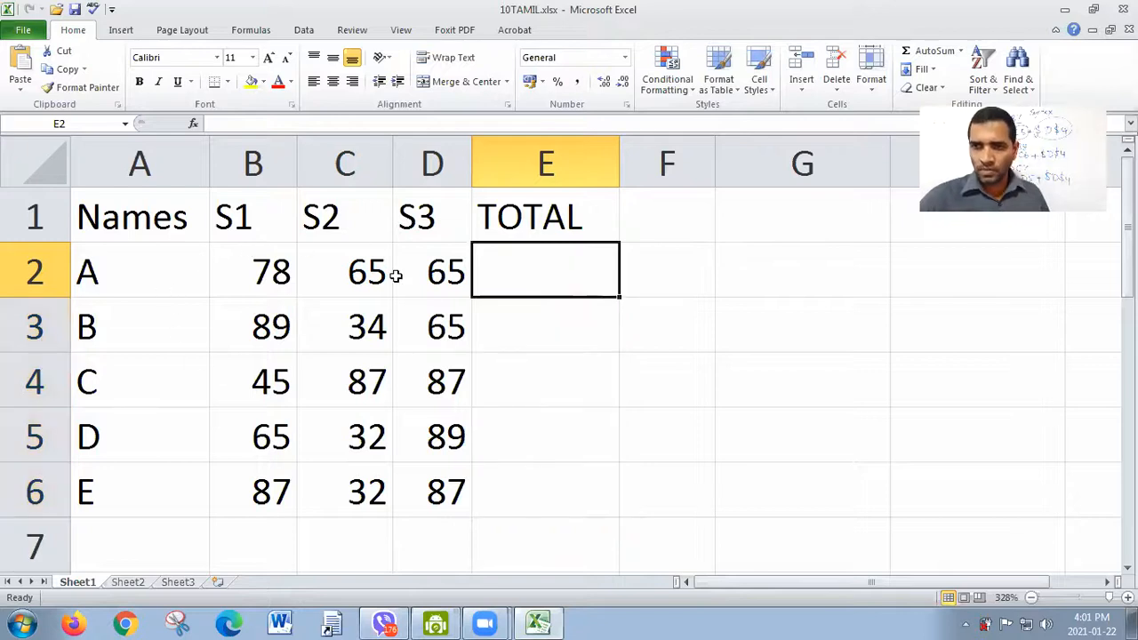
Step: Find the highest mark across all students and subjects in E2 with =MAX(B2:D6)
text(=)
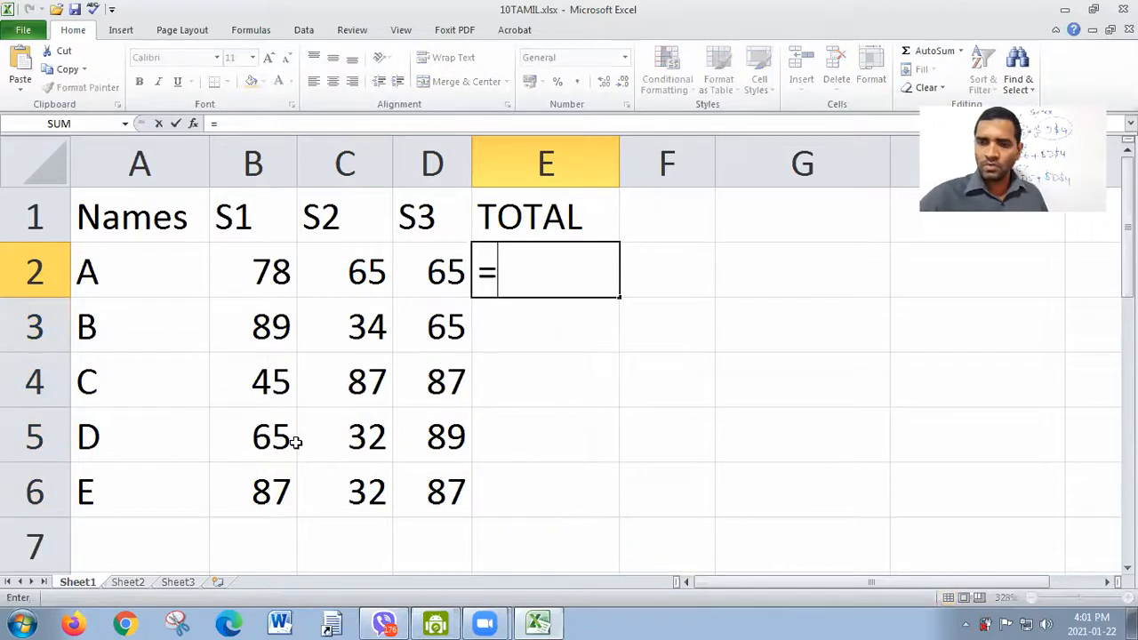
text(mx)
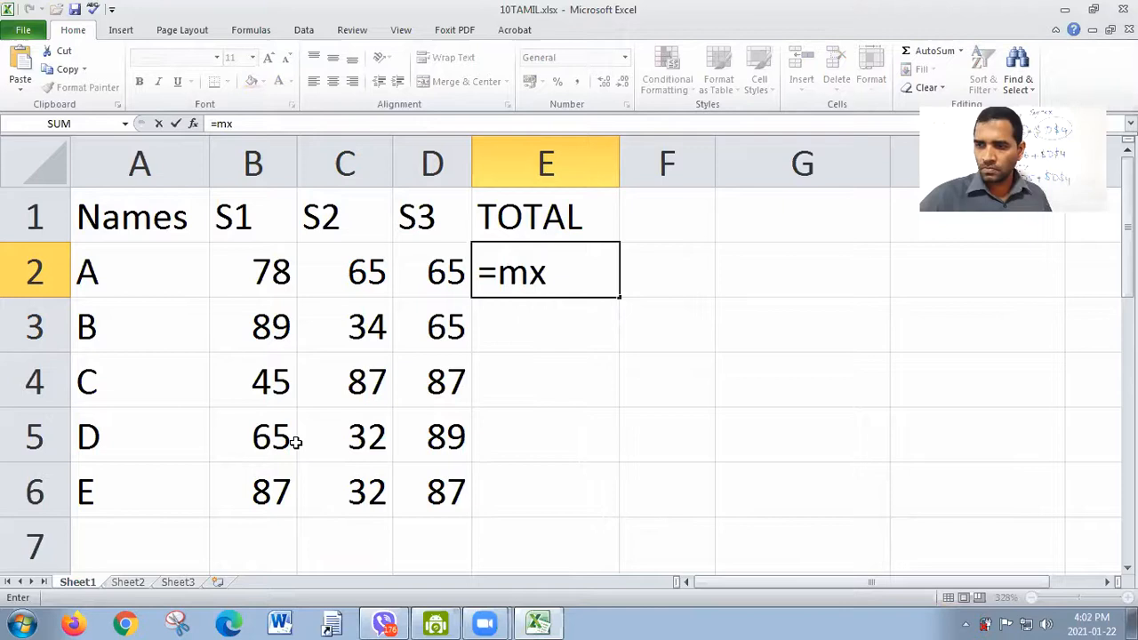
key(BackSpace)
text(ax)
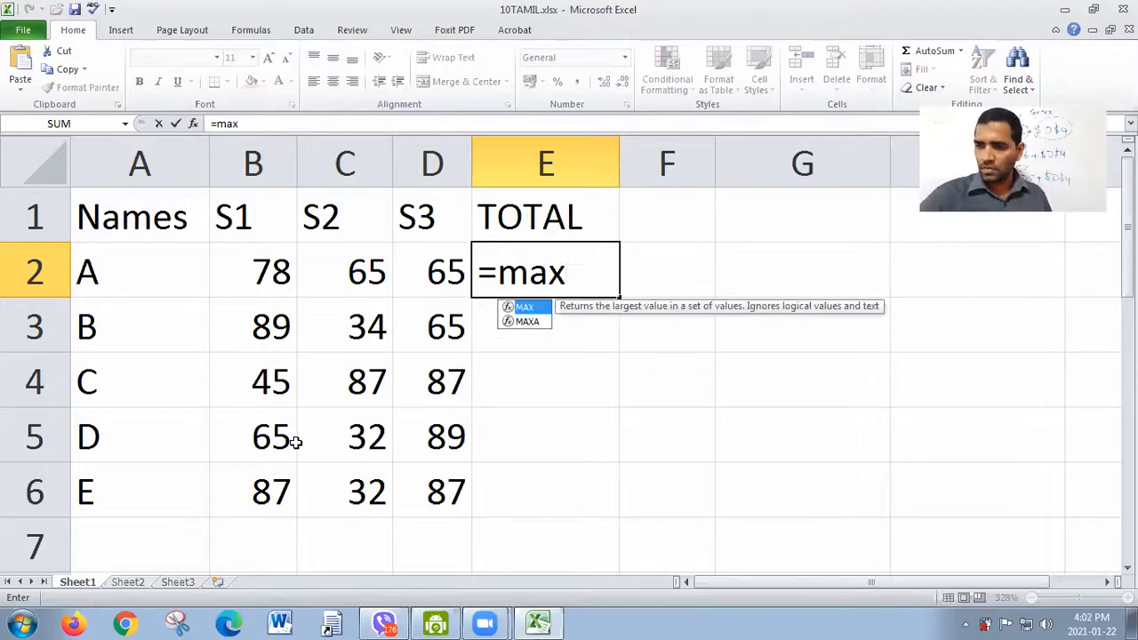
text(()
drag(252, 264, 434, 484)
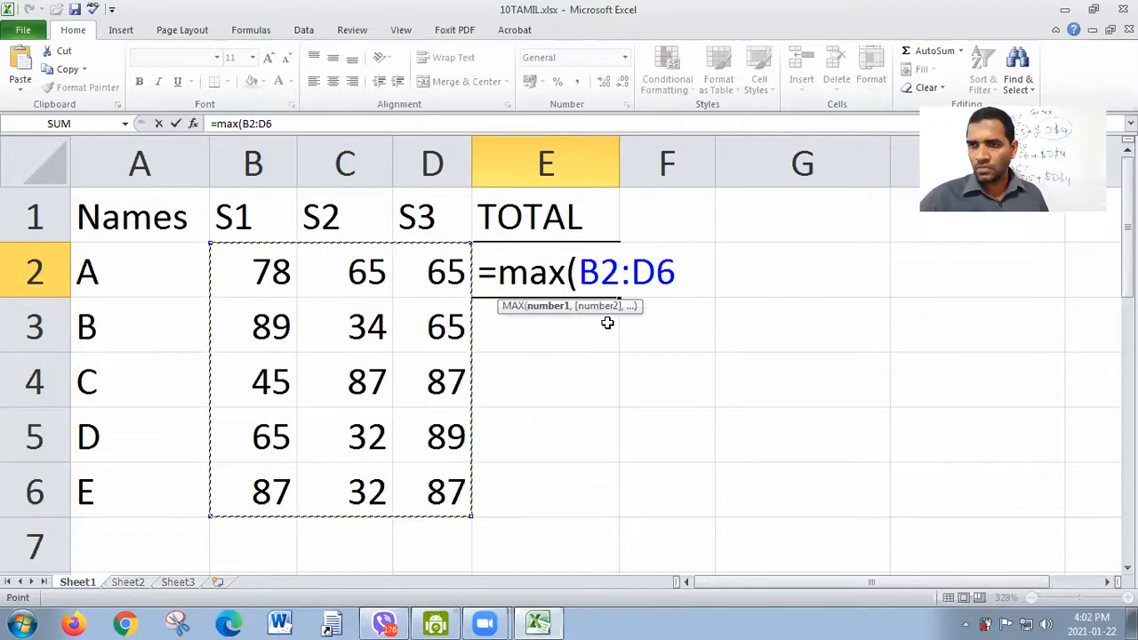
text())
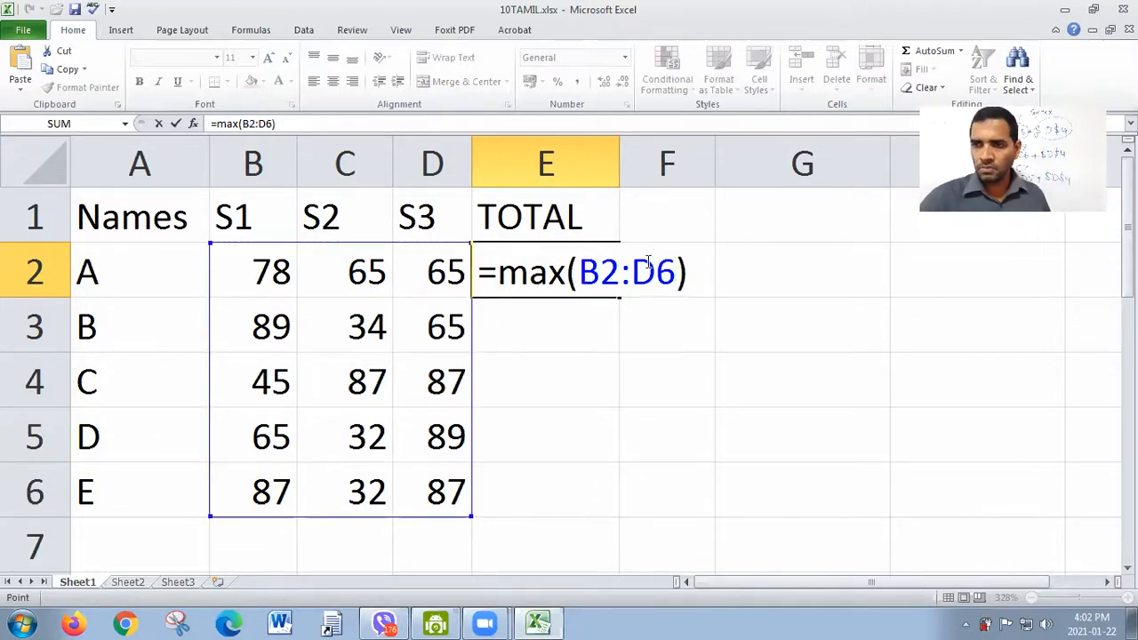
key(Return)
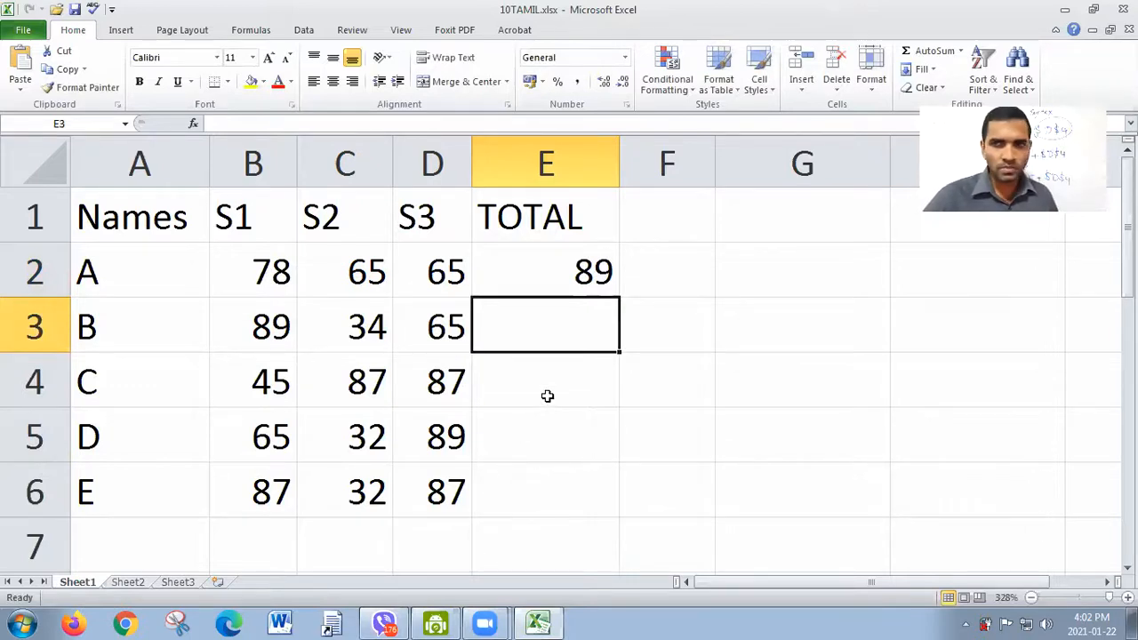
Step: Edit the MAX formula in E2 to compare the two separate ranges B2:D2 and B6:D6
click(595, 274)
double_click(596, 274)
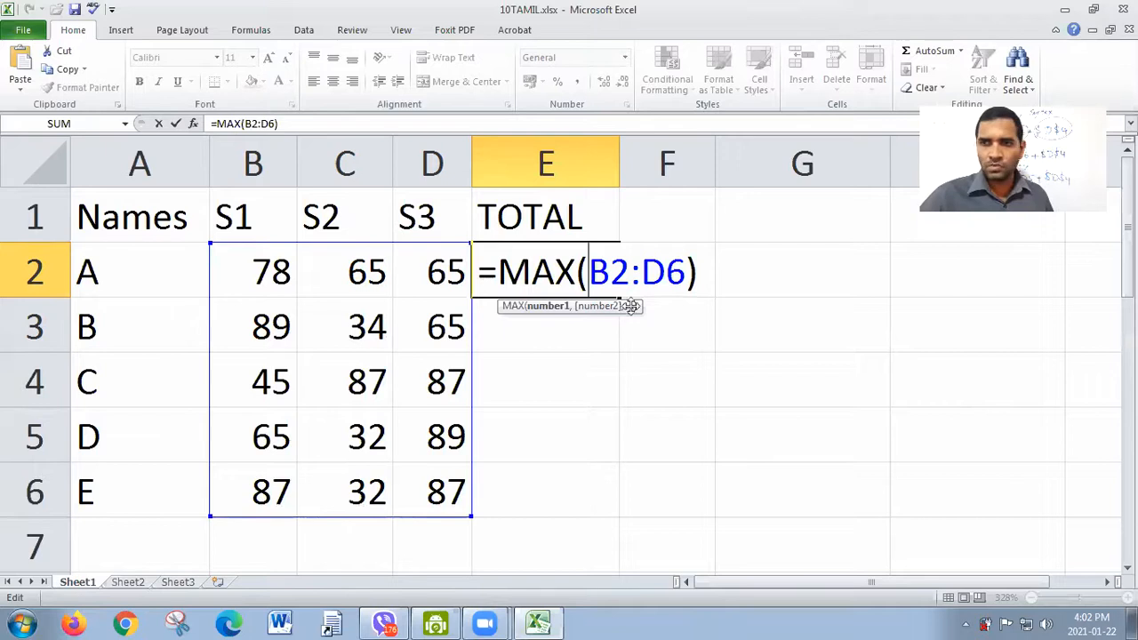
key(BackSpace)
key(BackSpace)
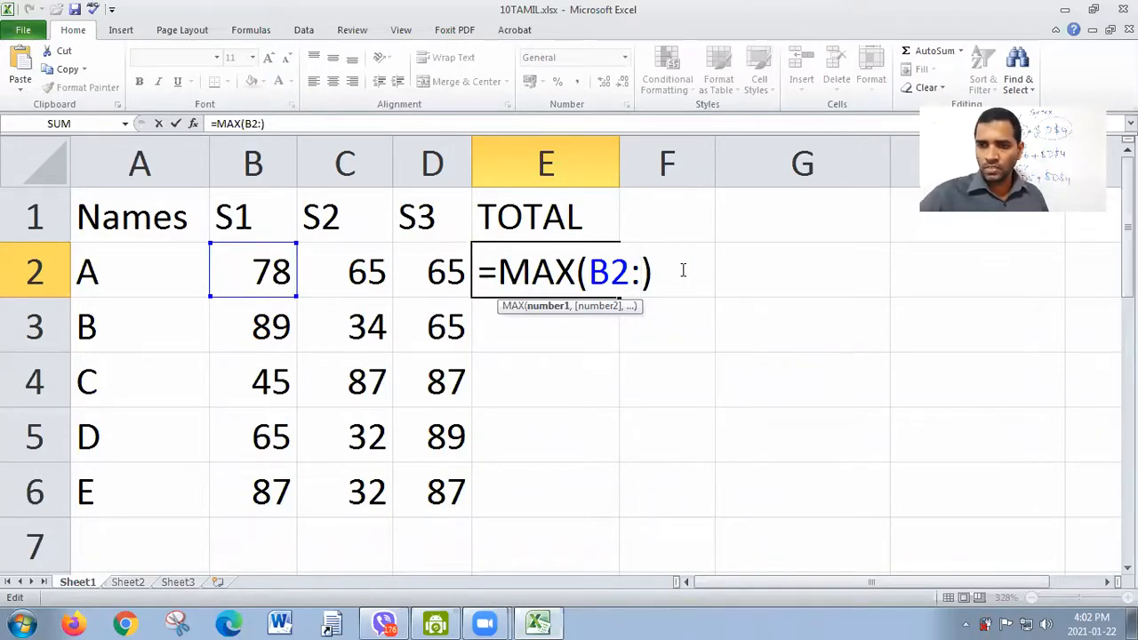
text(d2,)
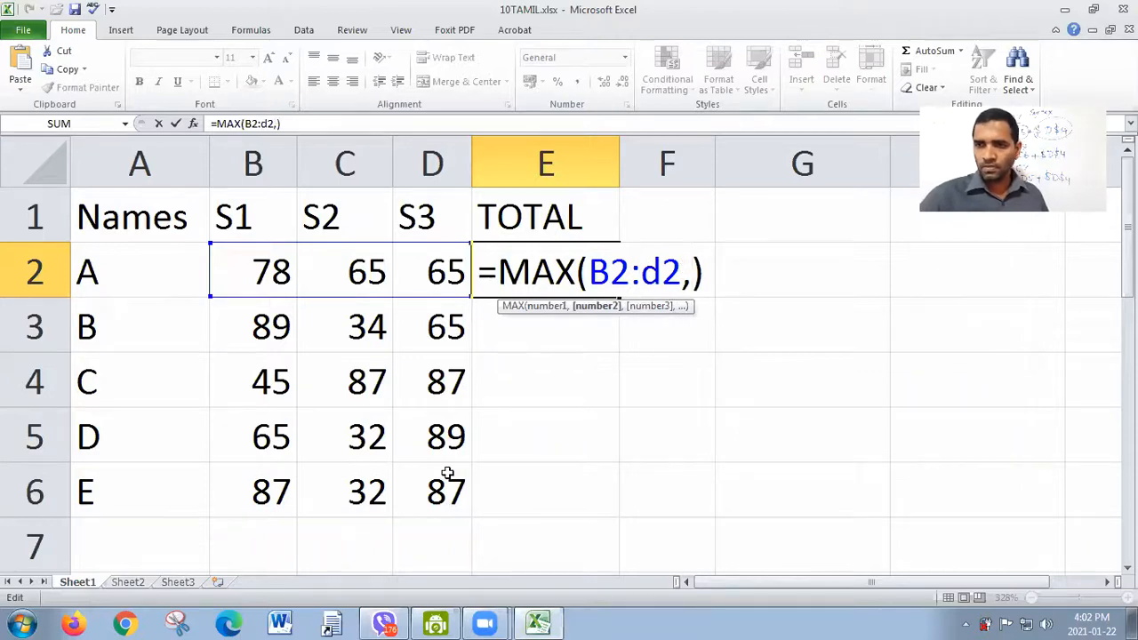
drag(264, 495, 417, 488)
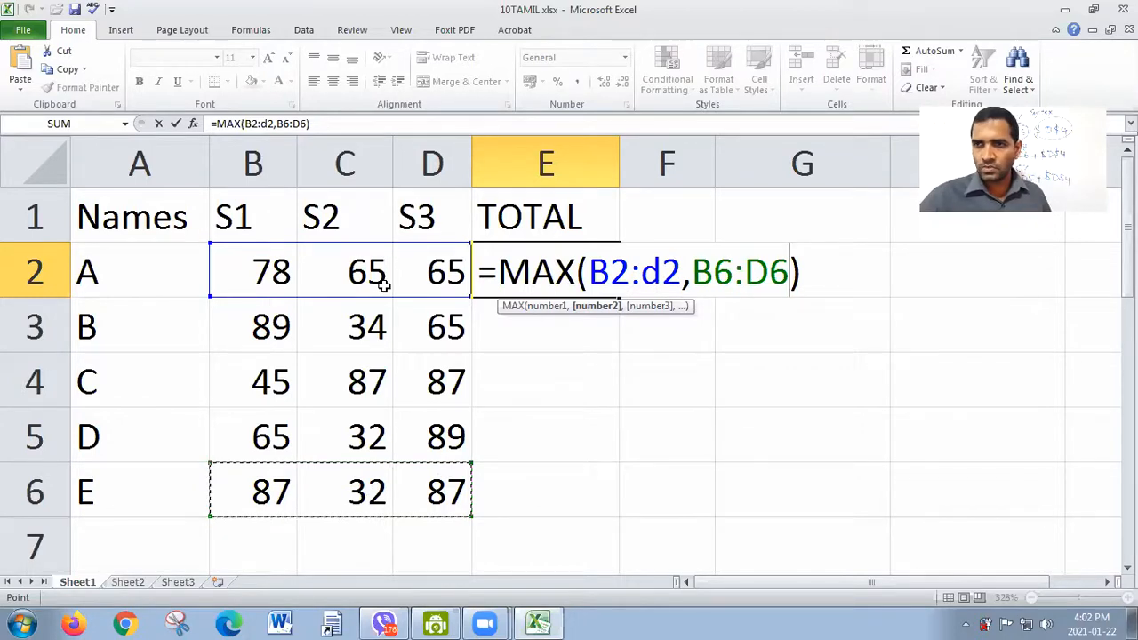
Step: Extend the first range of the MAX formula in E2 so it reads =MAX(B2:D3,B6:D6), and review the formula
click(690, 269)
key(Left)
key(BackSpace)
text(3)
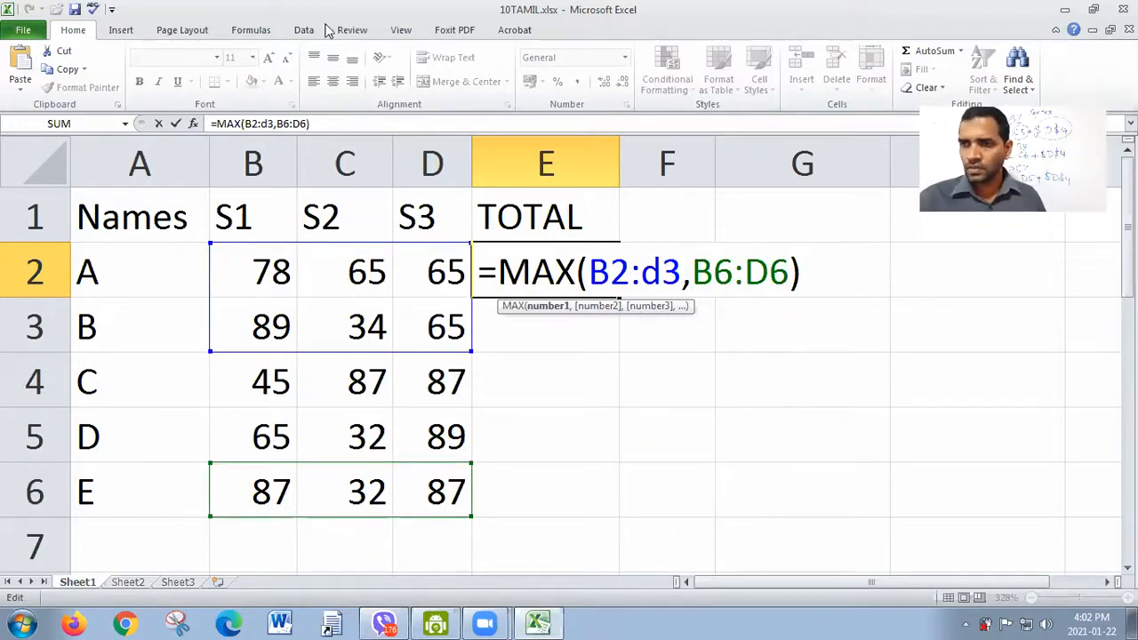
key(Return)
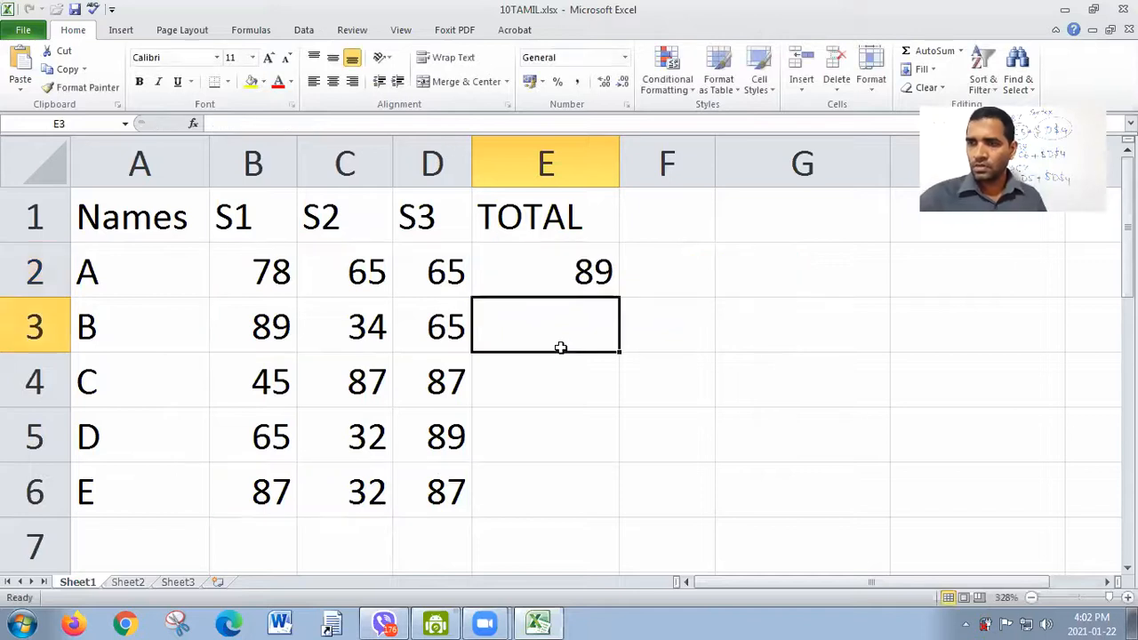
double_click(584, 277)
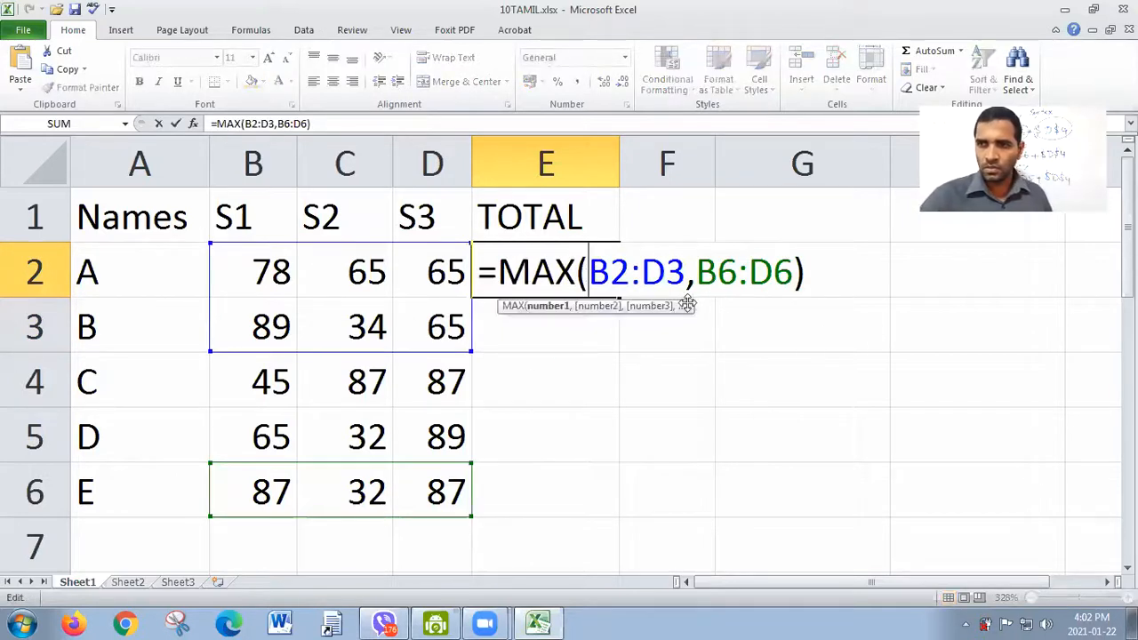
key(Return)
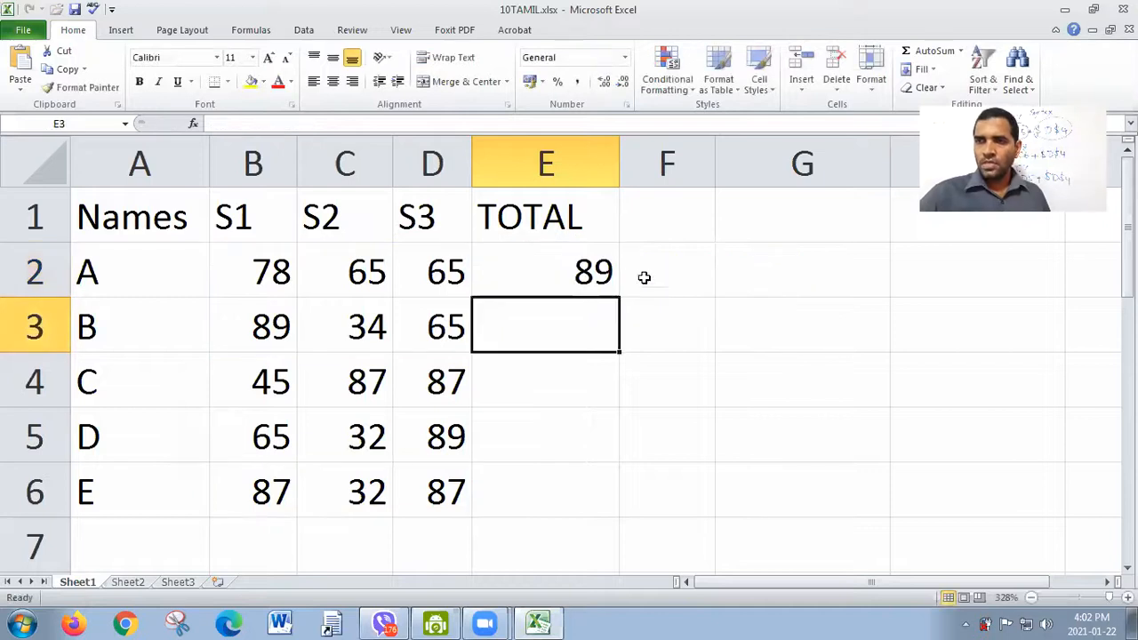
Step: Replace the formula in E2 with =MIN(B2:D2) to find student A's lowest mark, and fill it down to E6
click(594, 271)
key(Delete)
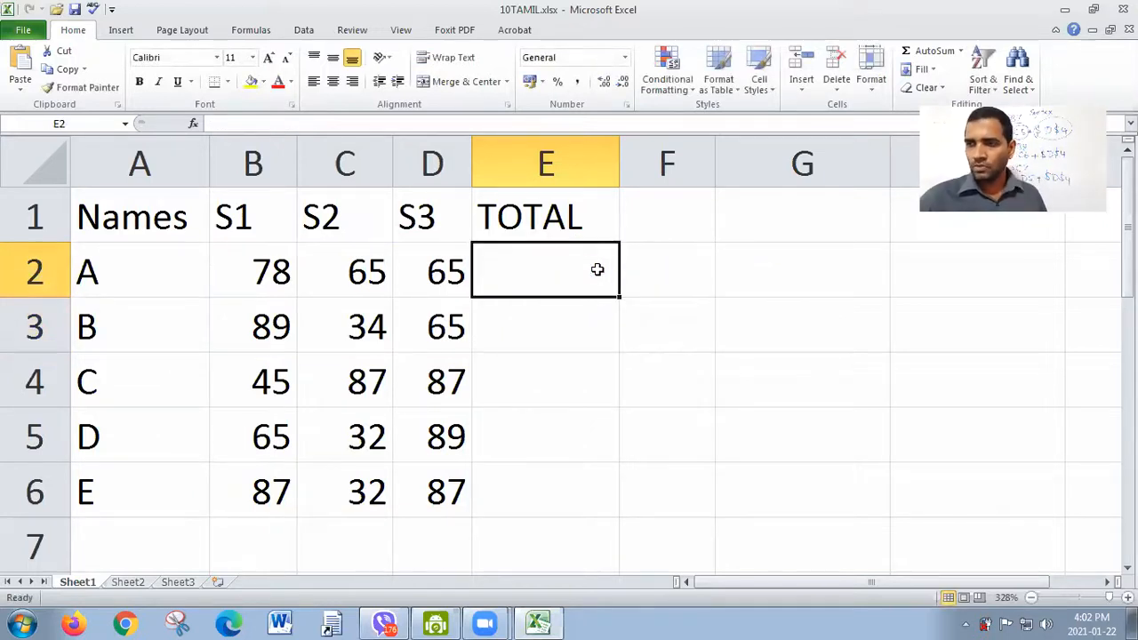
text(=mi)
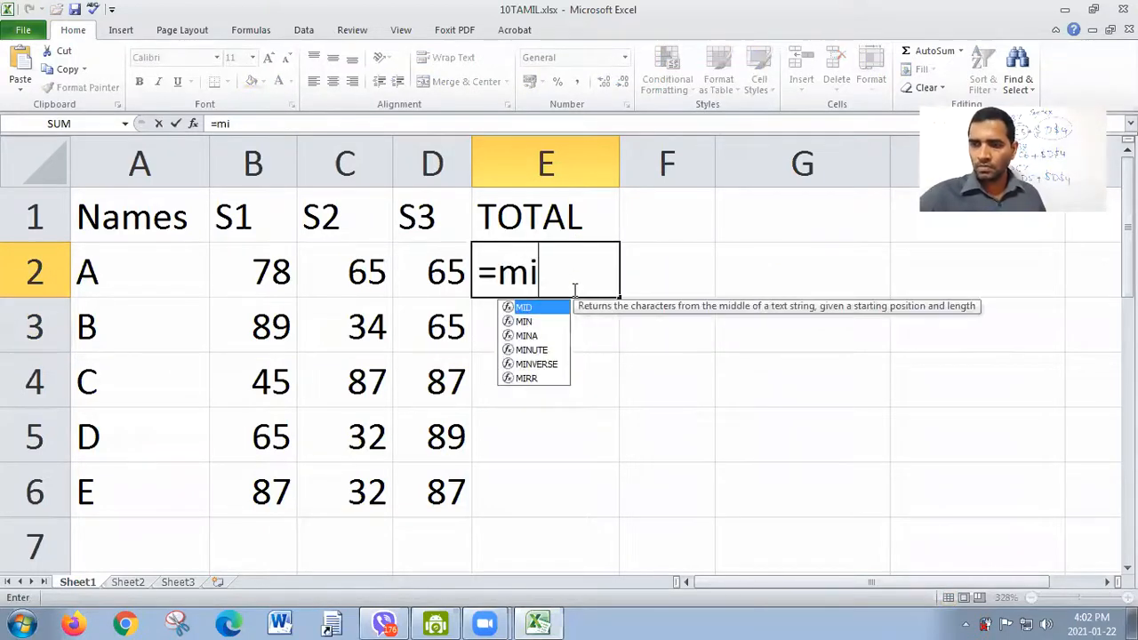
text(n()
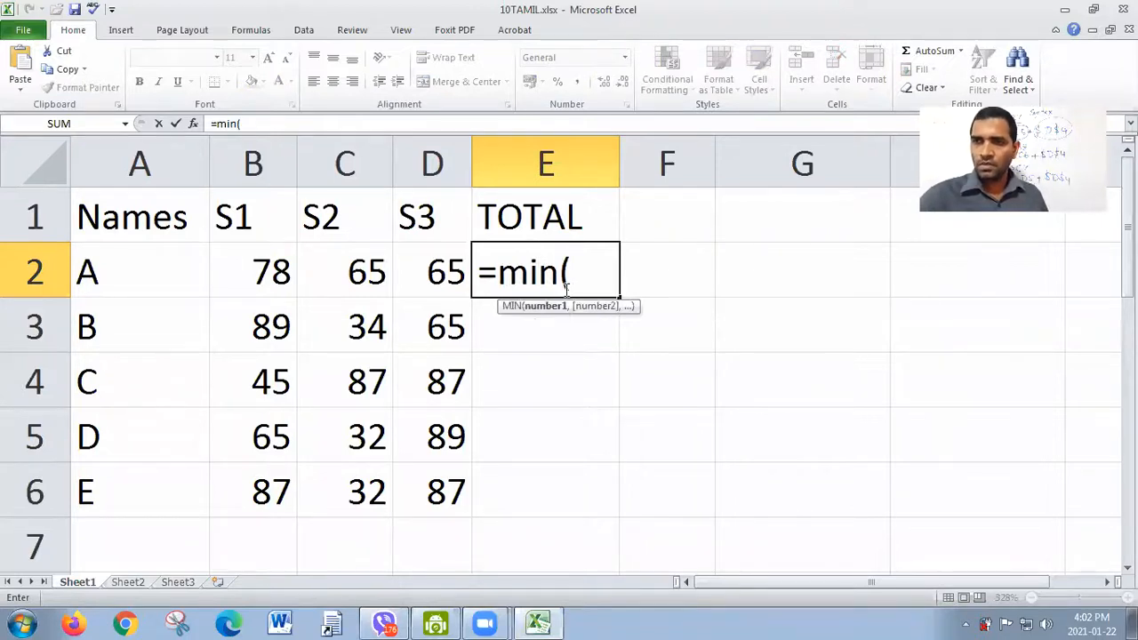
drag(276, 273, 437, 274)
text())
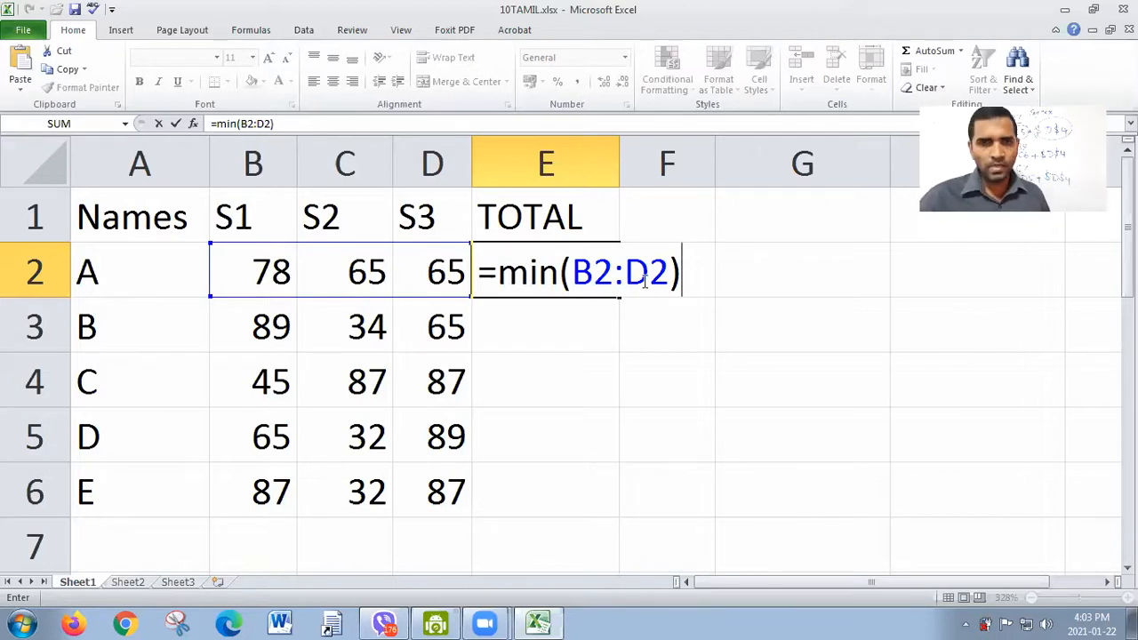
key(Return)
click(587, 267)
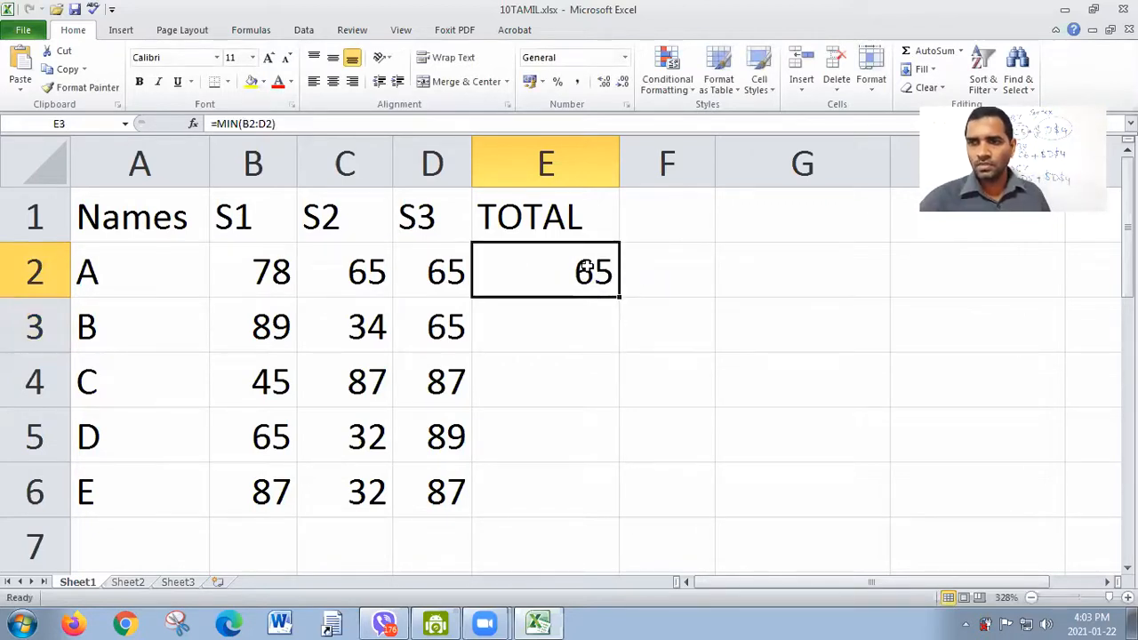
drag(612, 304, 619, 480)
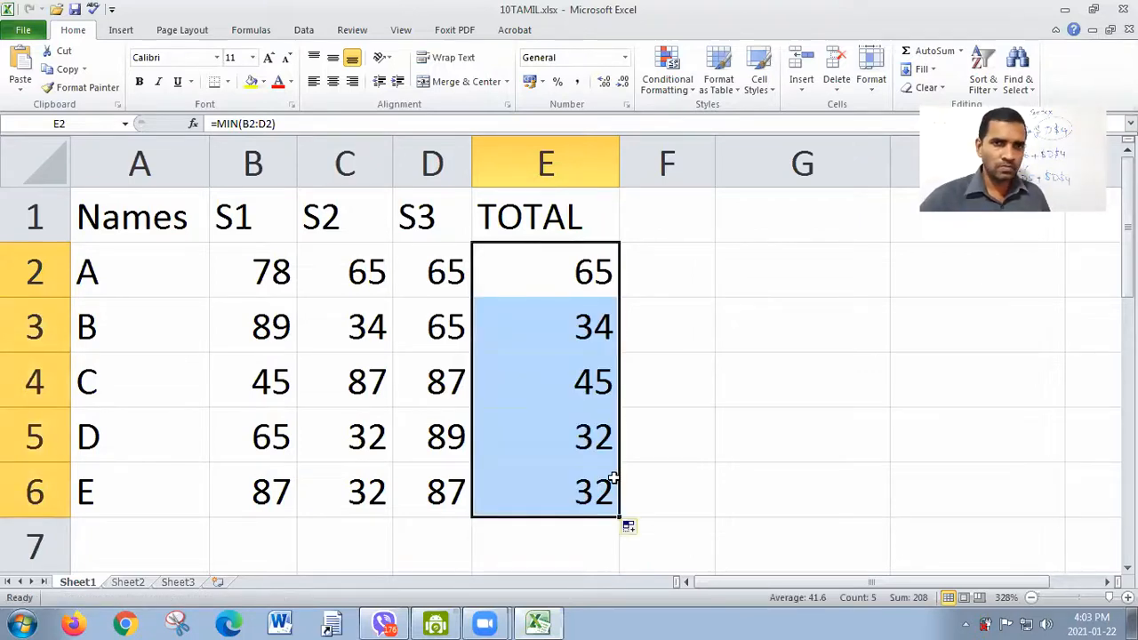
Step: Rewrite the MIN formula in E2 with comma-separated cells as =MIN(B2,C2,D2)
double_click(541, 275)
click(621, 275)
key(Delete)
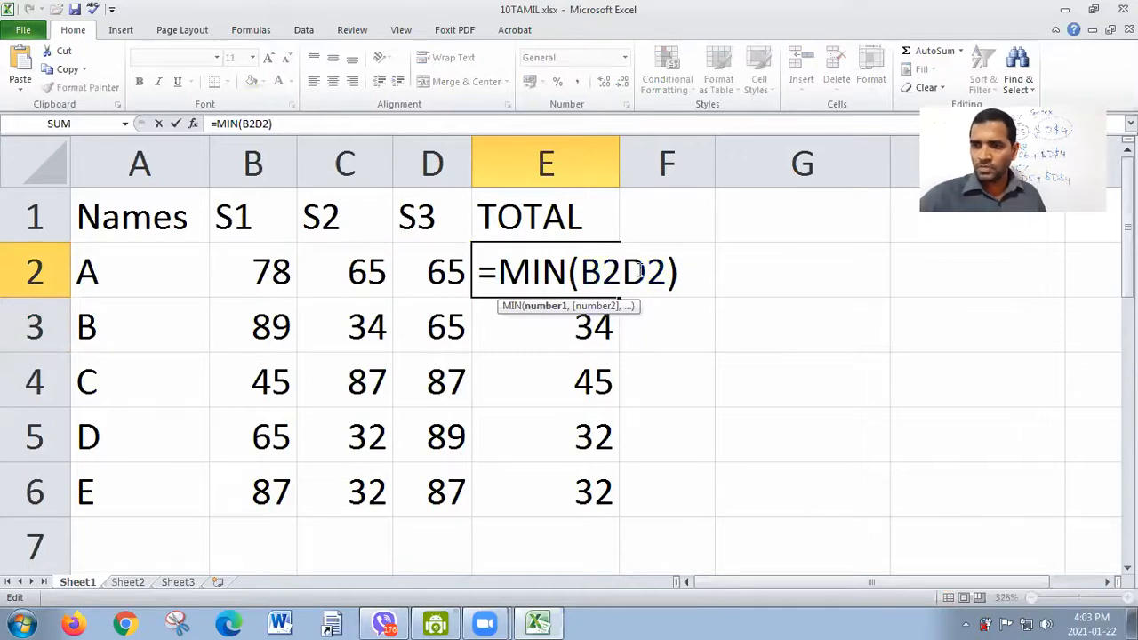
text(,)
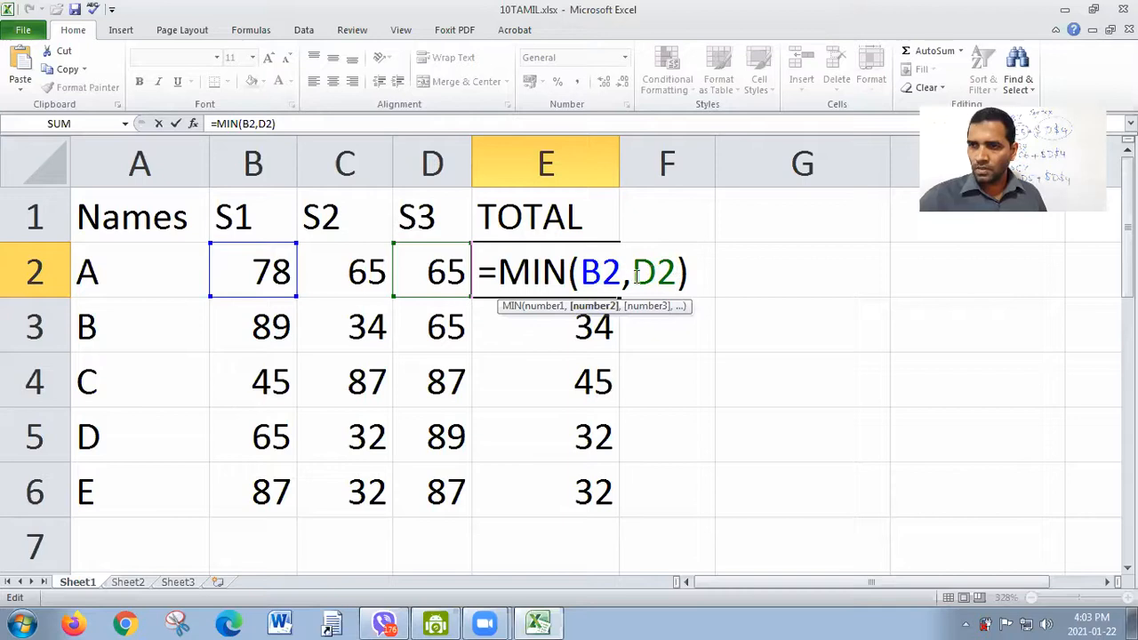
text(c2)
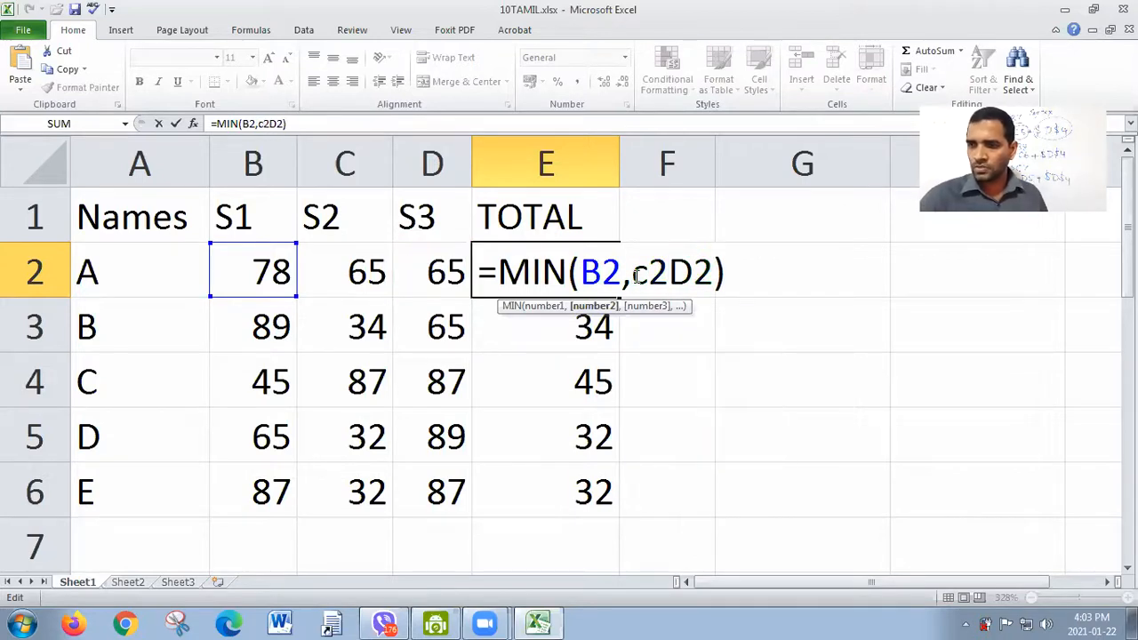
text(,)
key(Return)
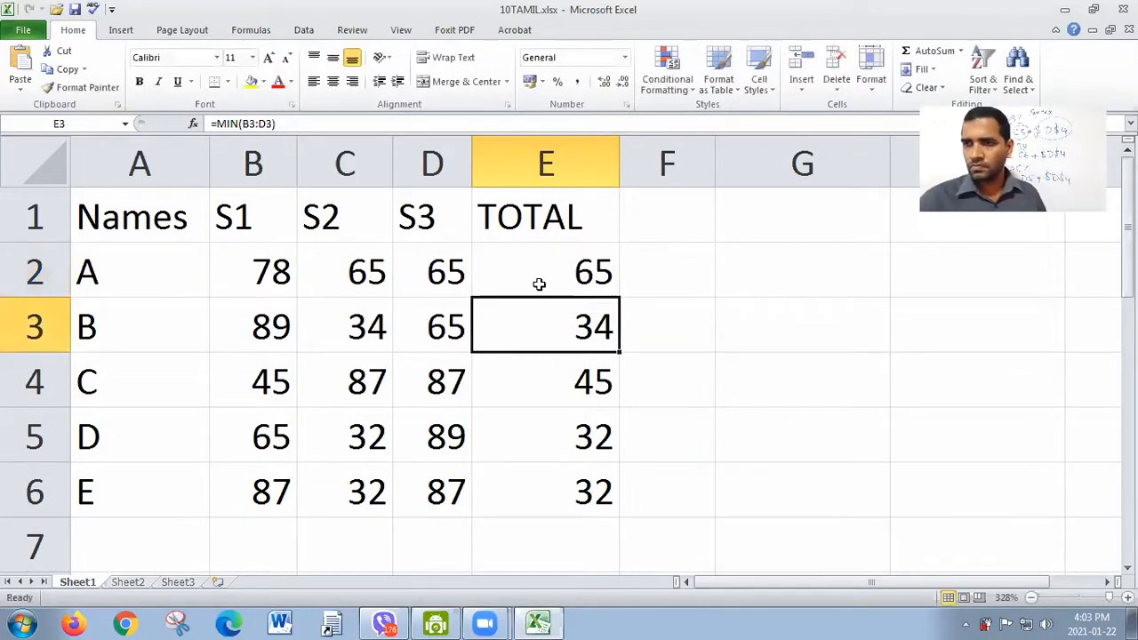
Step: Fill the comma-separated MIN formula from E2 down to E6, and clear the formulas from E2:E6 after checking E6
click(538, 283)
drag(620, 298, 623, 494)
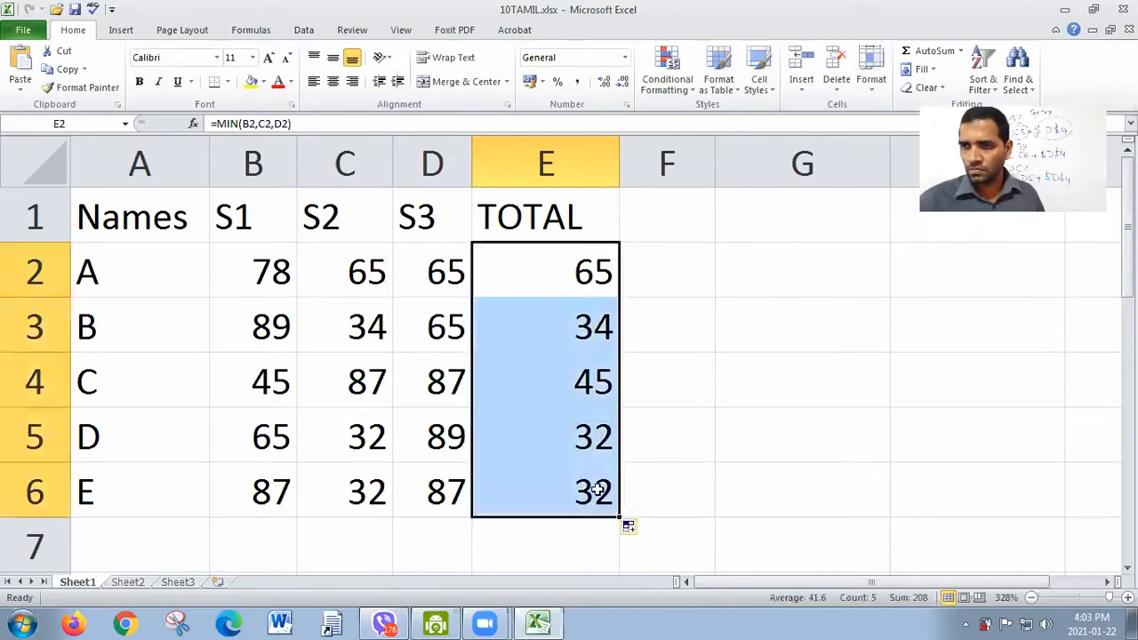
double_click(597, 490)
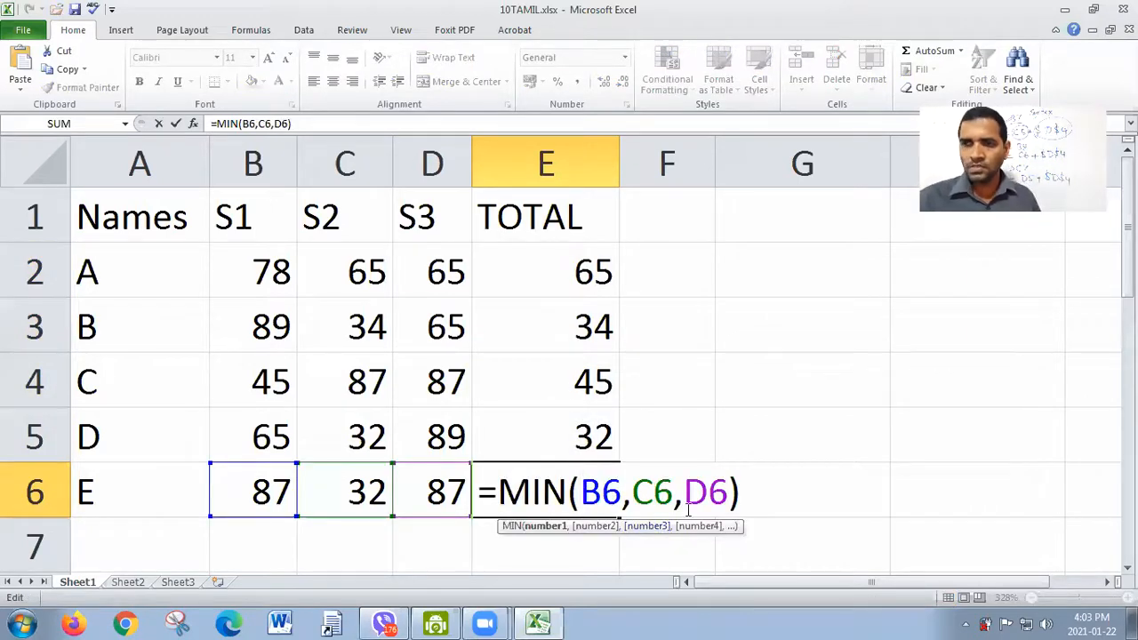
key(Return)
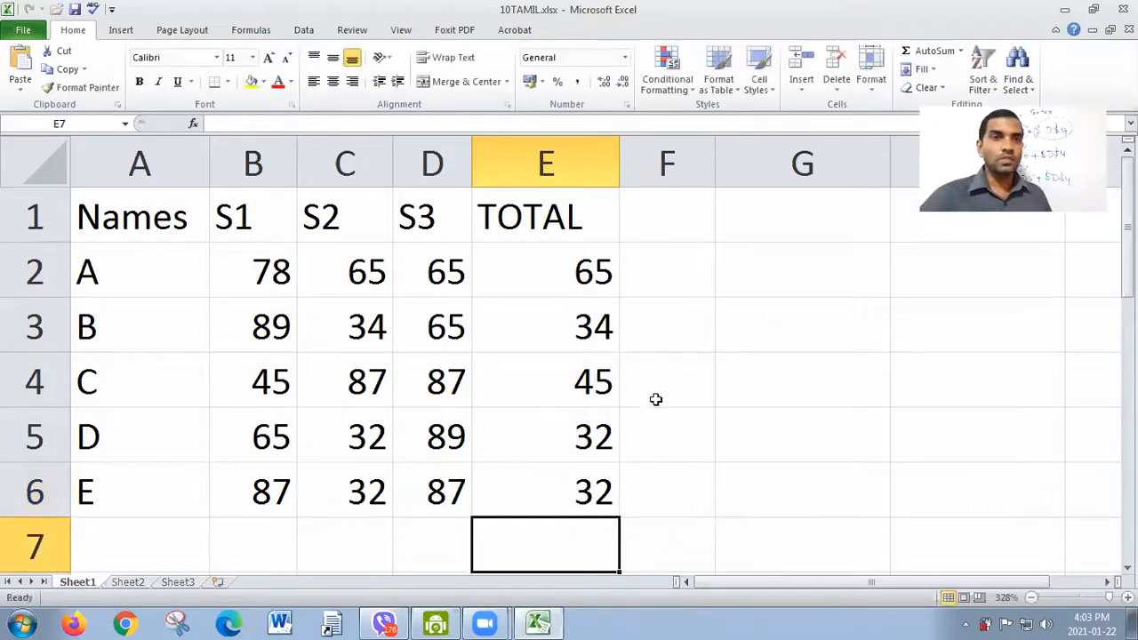
drag(554, 276, 569, 459)
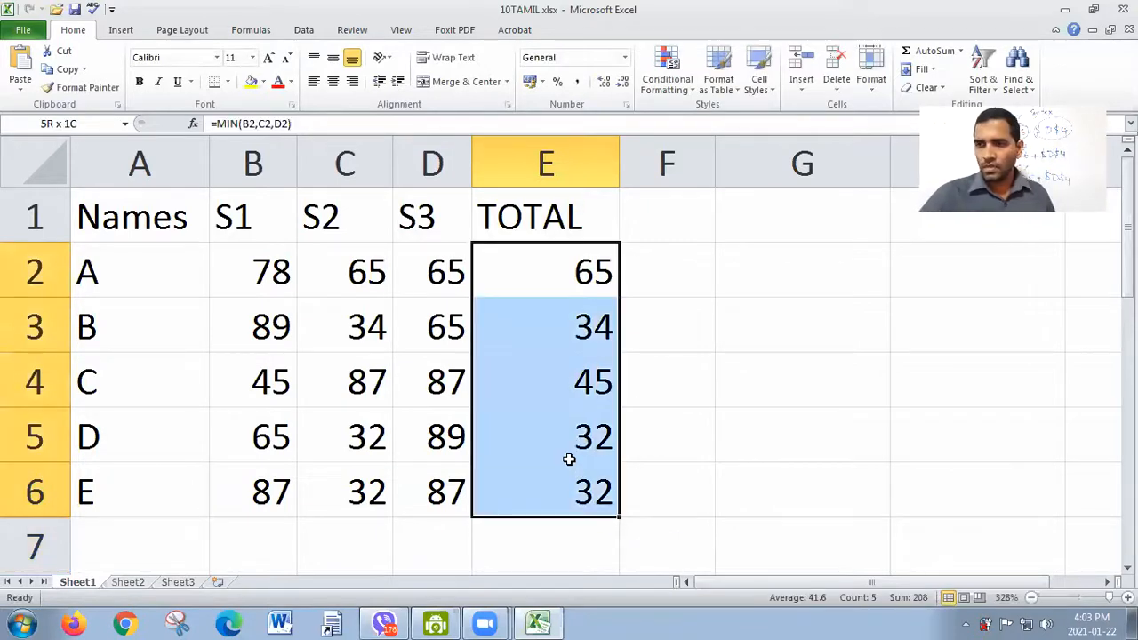
key(Delete)
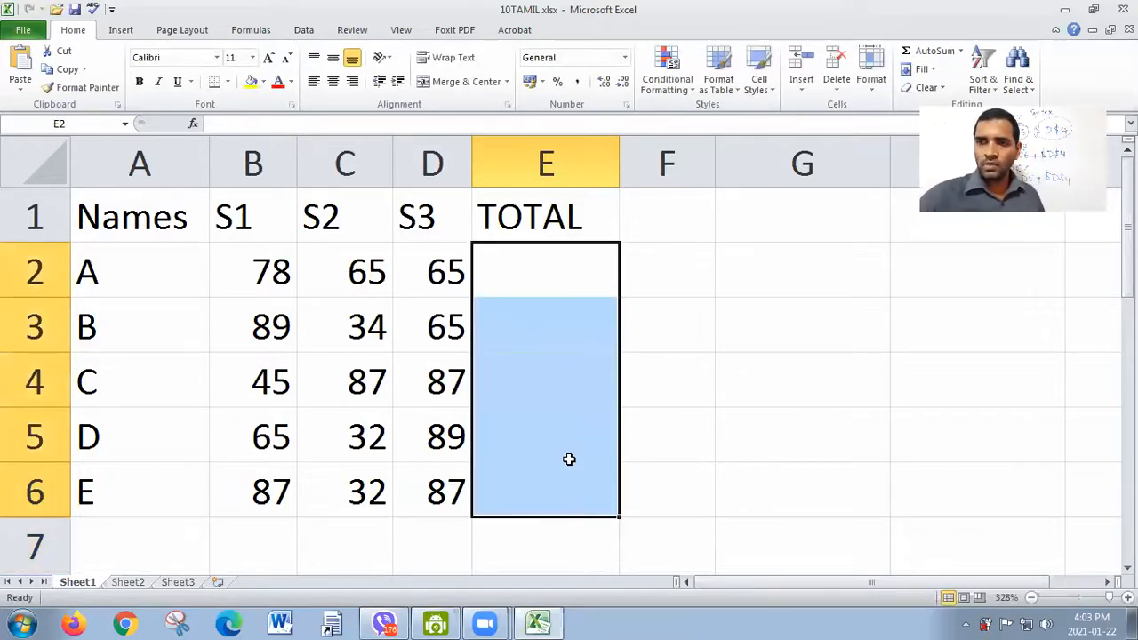
Step: Begin a COUNT formula in E2 by entering =count(
click(542, 279)
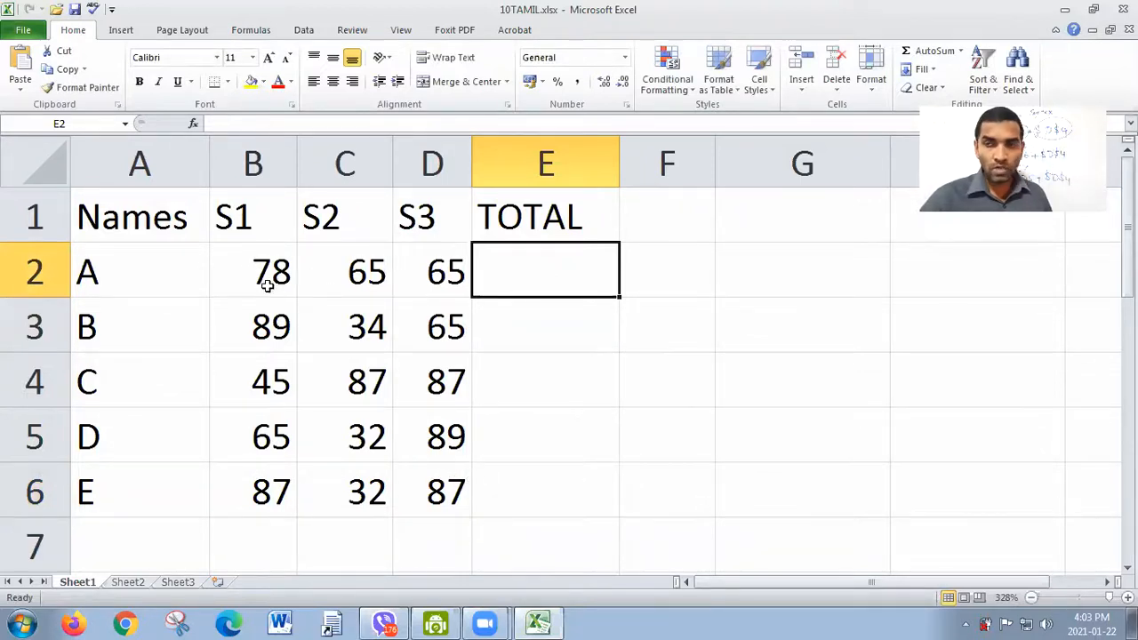
text(=count)
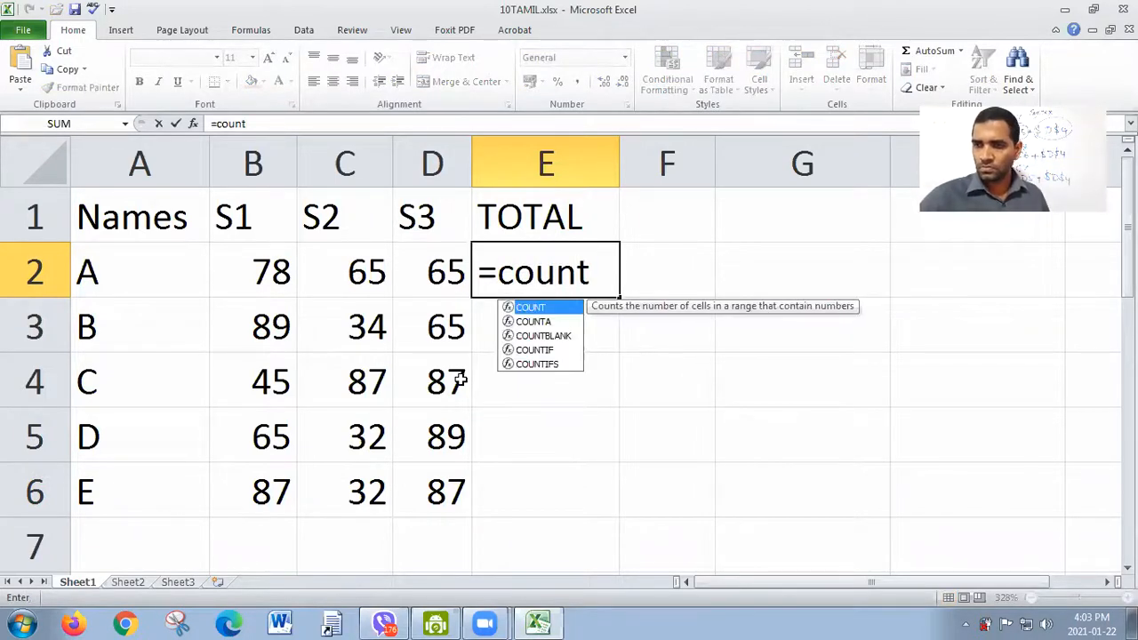
text(()
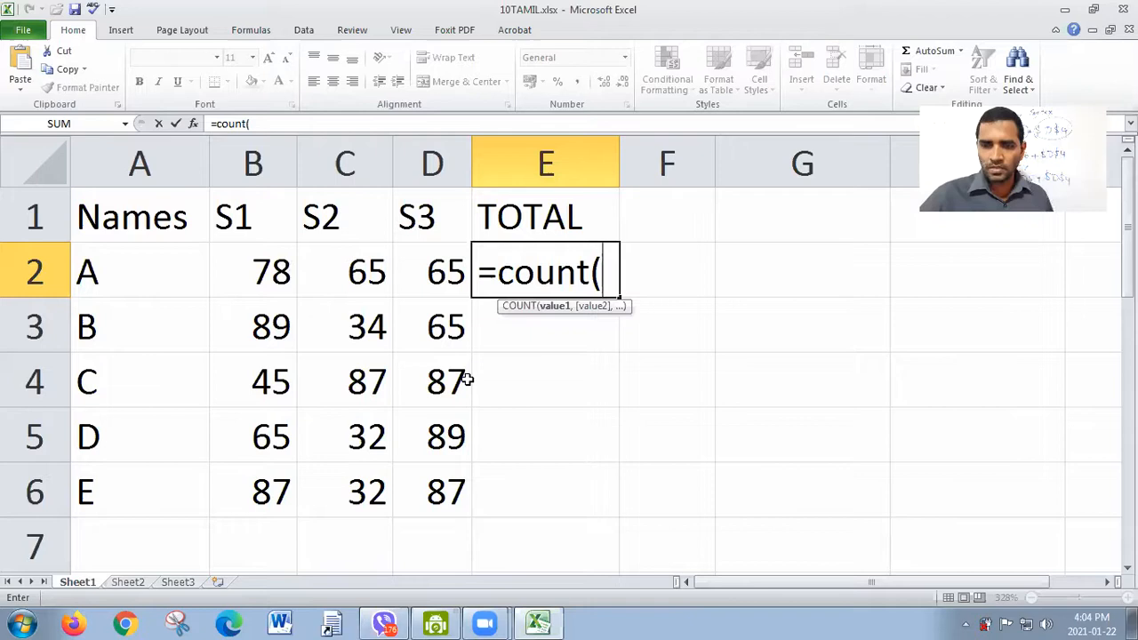
text(b2,)
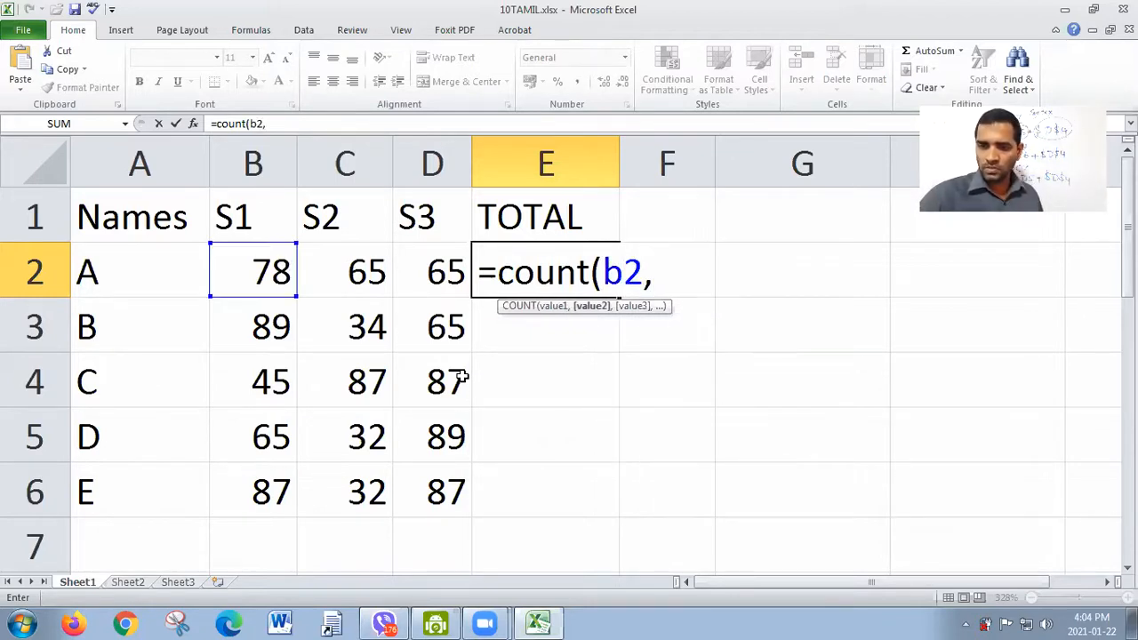
text(c2,)
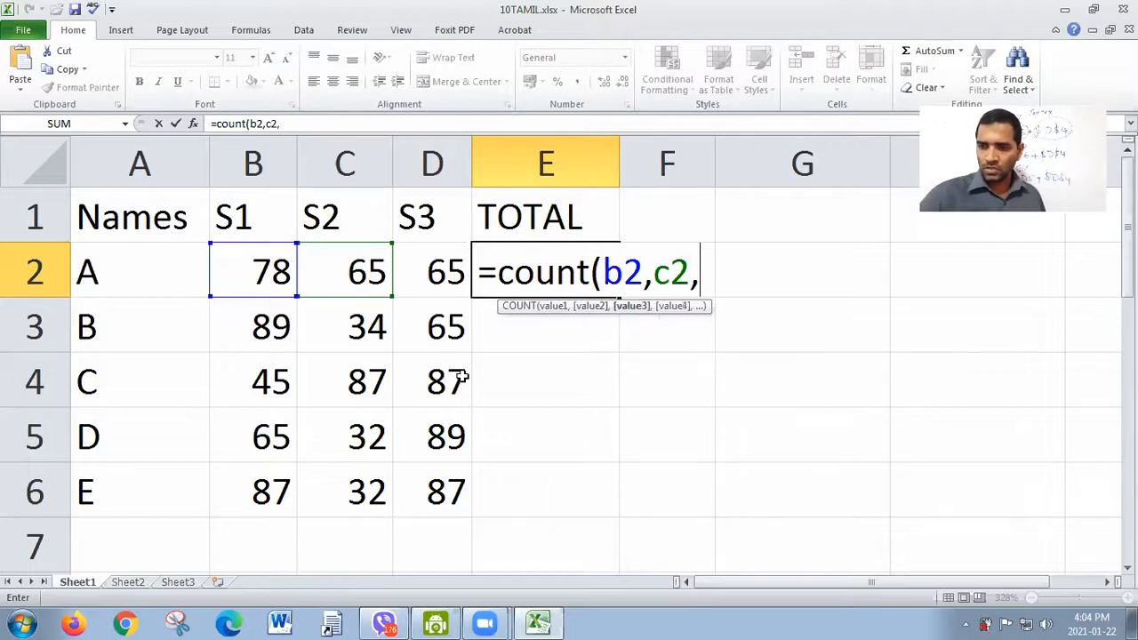
text(d2,)
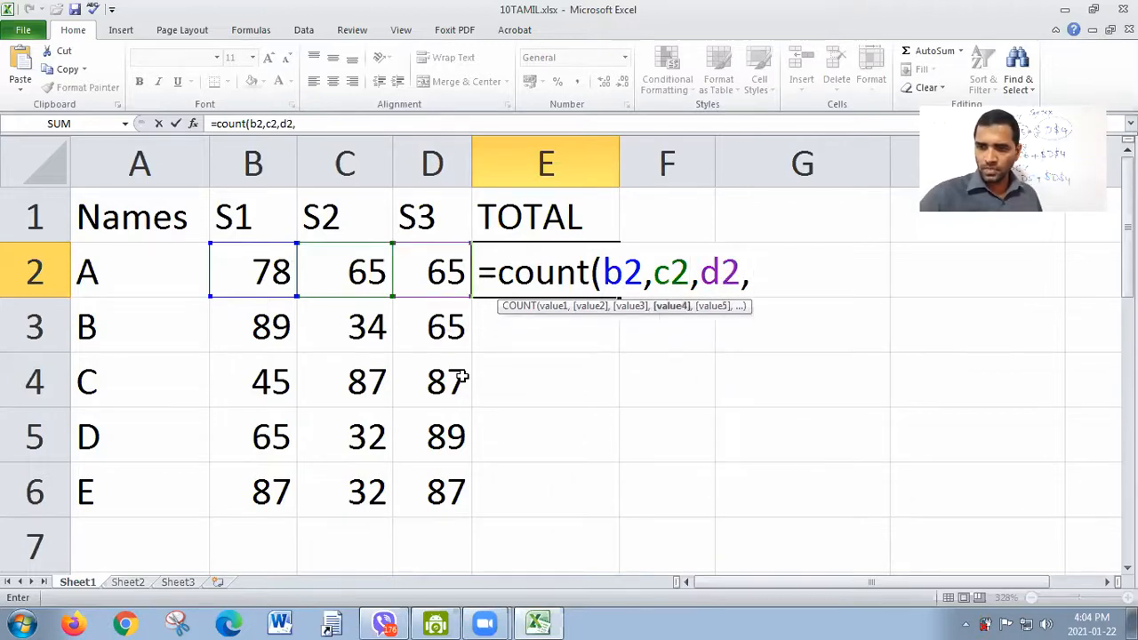
text(e2)
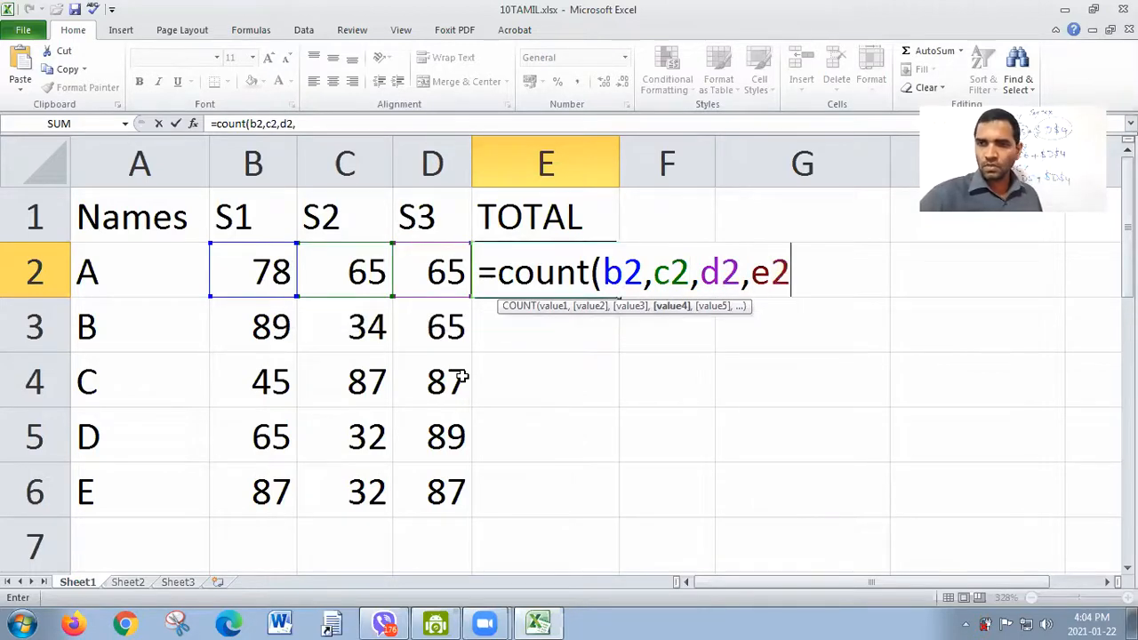
key(BackSpace)
key(BackSpace)
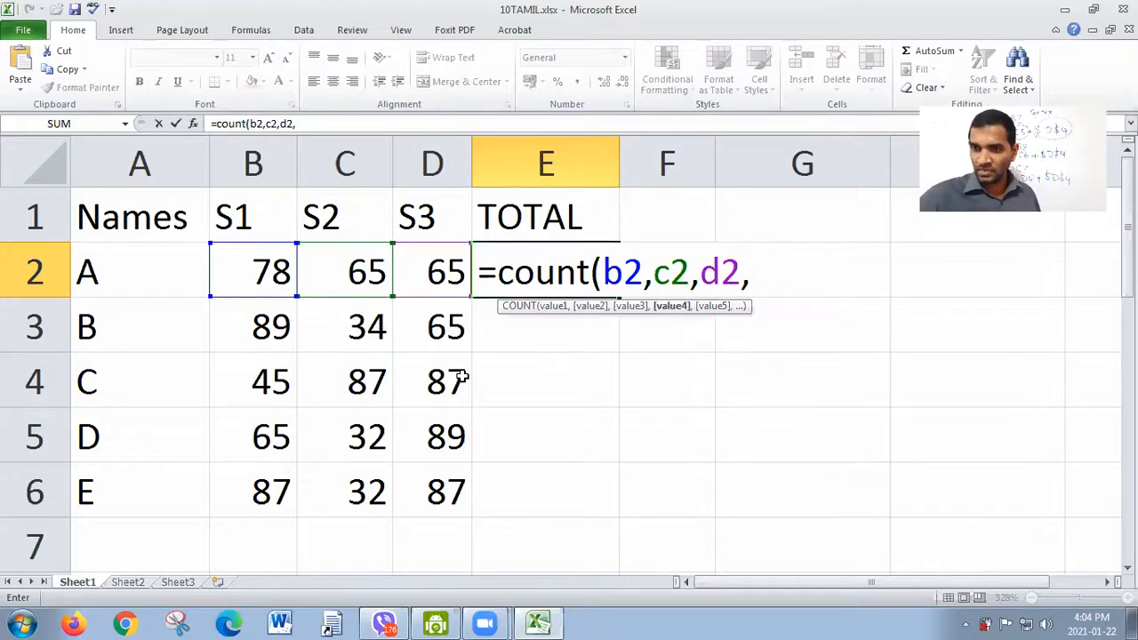
text(b3)
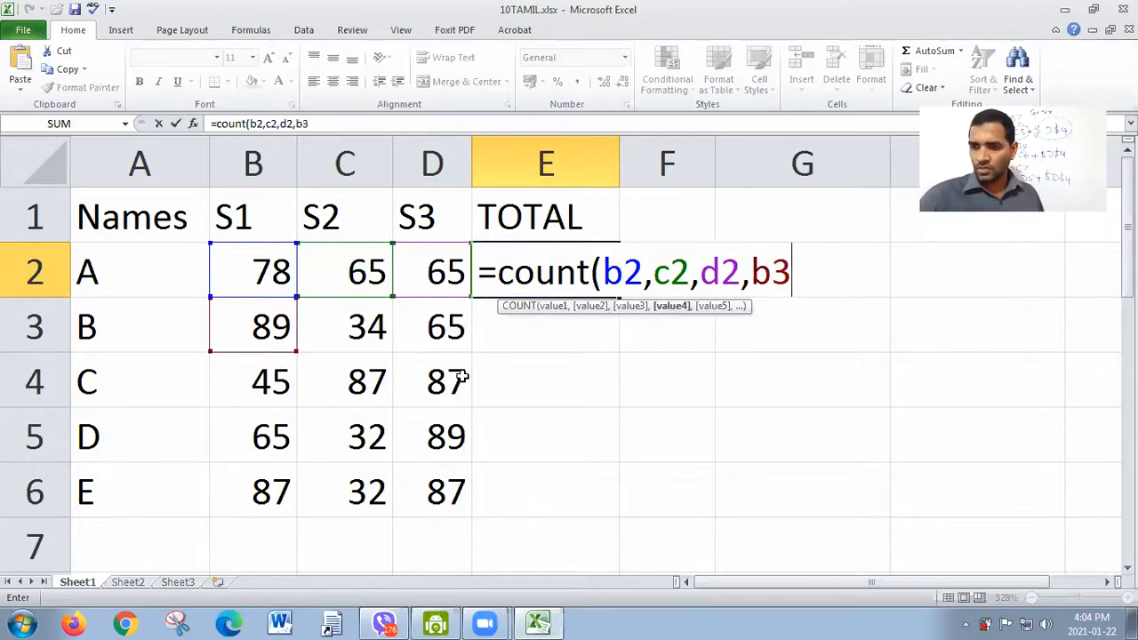
text(,c3)
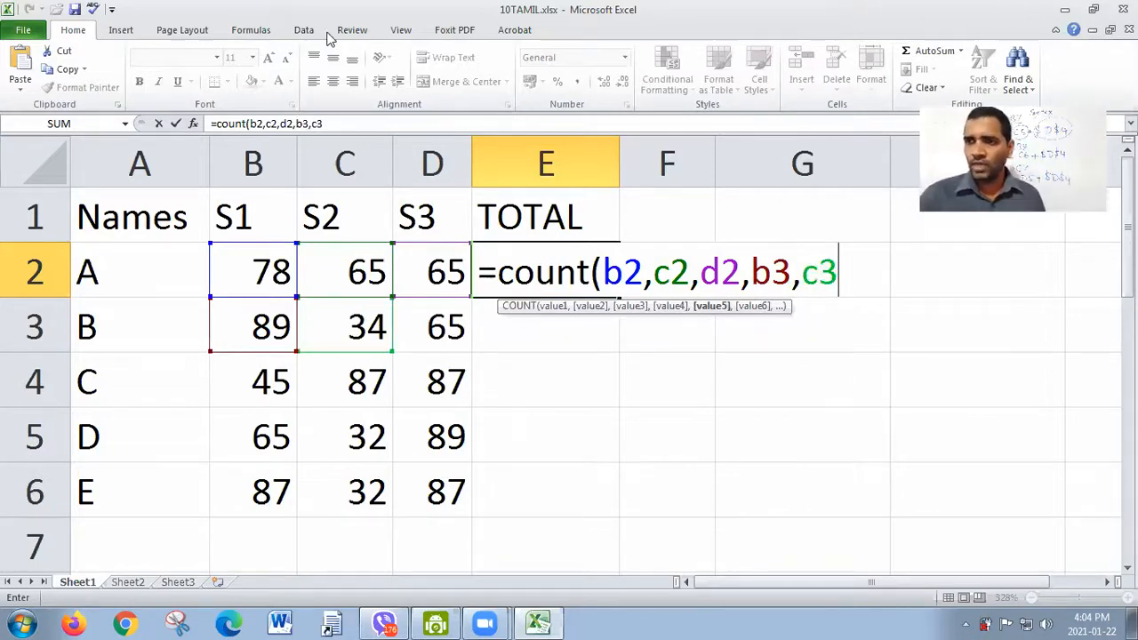
key(BackSpace)
key(BackSpace)
key(BackSpace)
key(BackSpace)
key(BackSpace)
key(BackSpace)
key(BackSpace)
key(BackSpace)
key(BackSpace)
key(BackSpace)
key(BackSpace)
key(BackSpace)
key(BackSpace)
key(BackSpace)
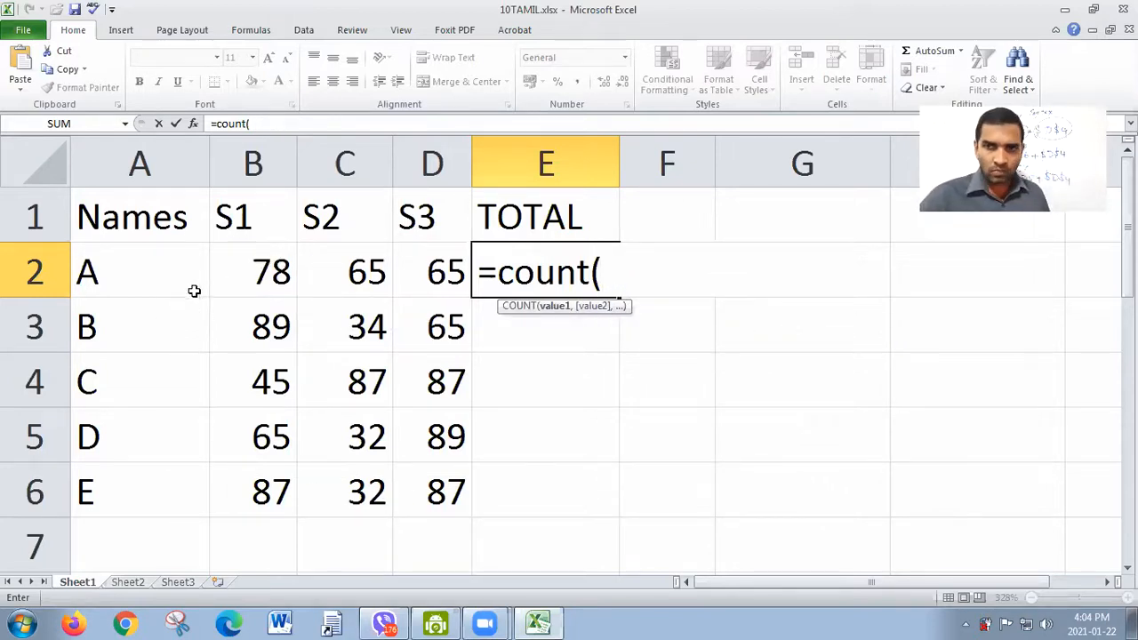
Step: Complete the formula in E2 as =COUNT(B2:D6), and check it against the selected marks in B2:D6
drag(267, 264, 462, 506)
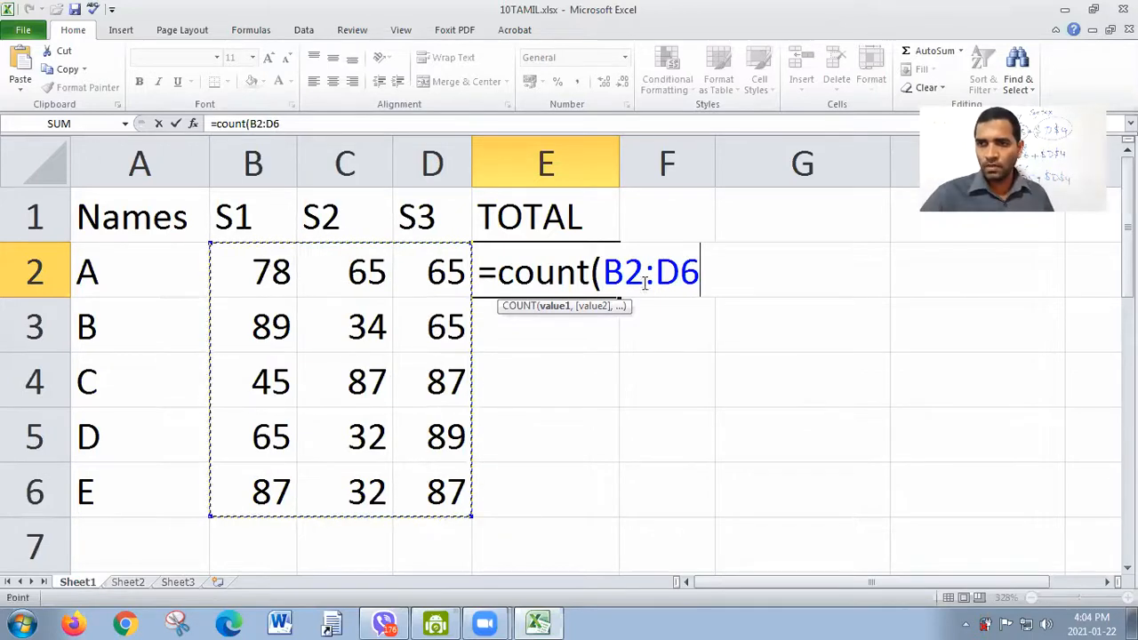
text())
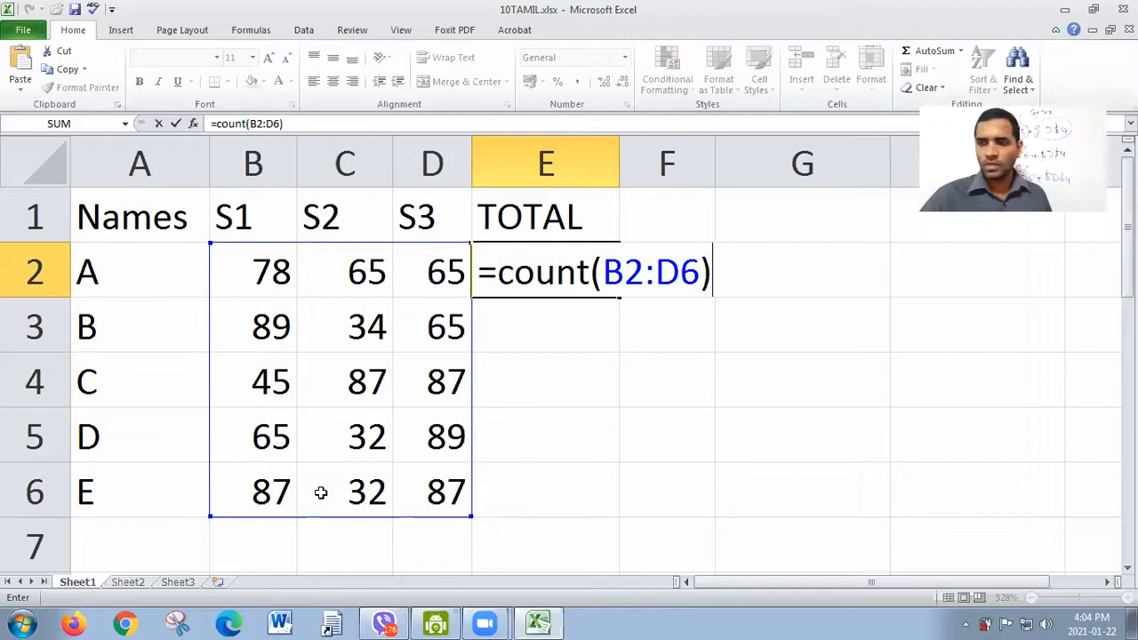
key(Return)
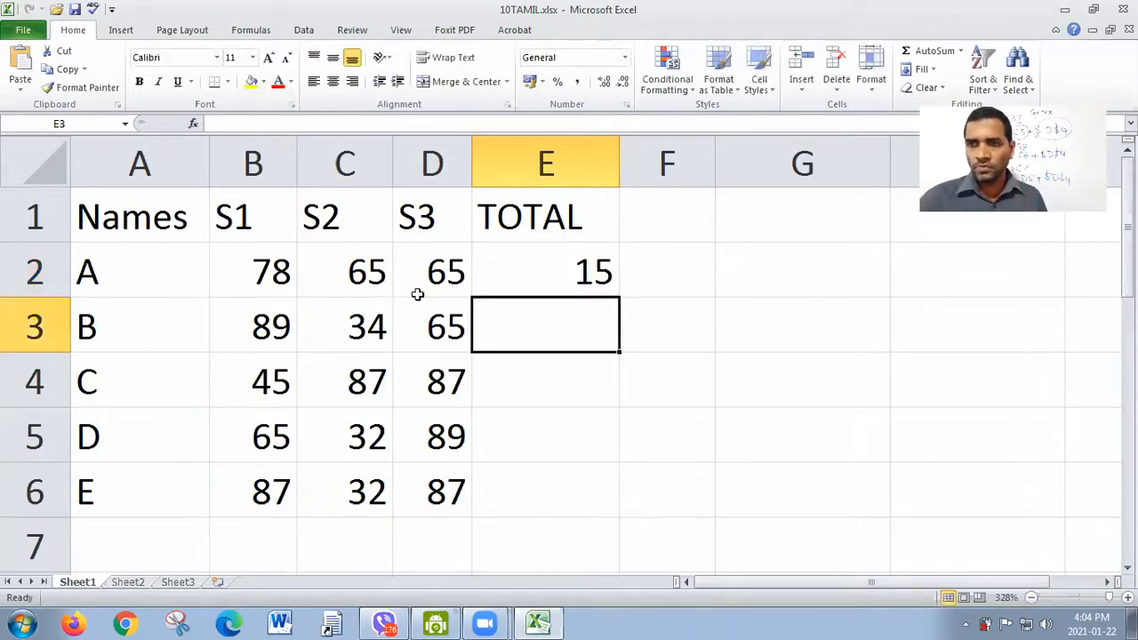
drag(252, 266, 428, 498)
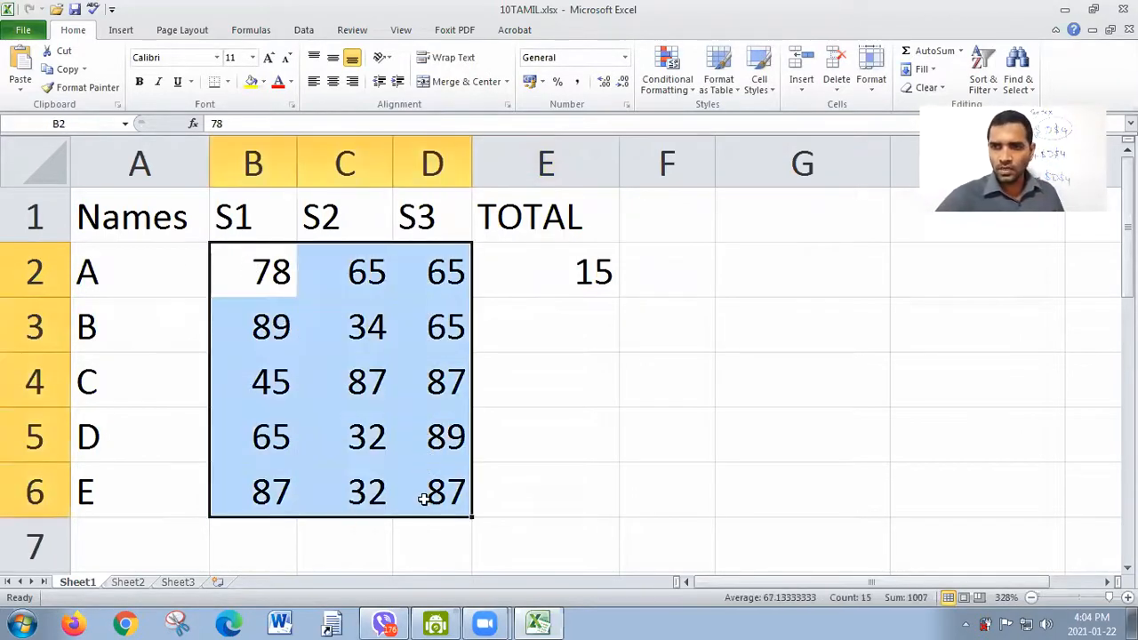
double_click(599, 269)
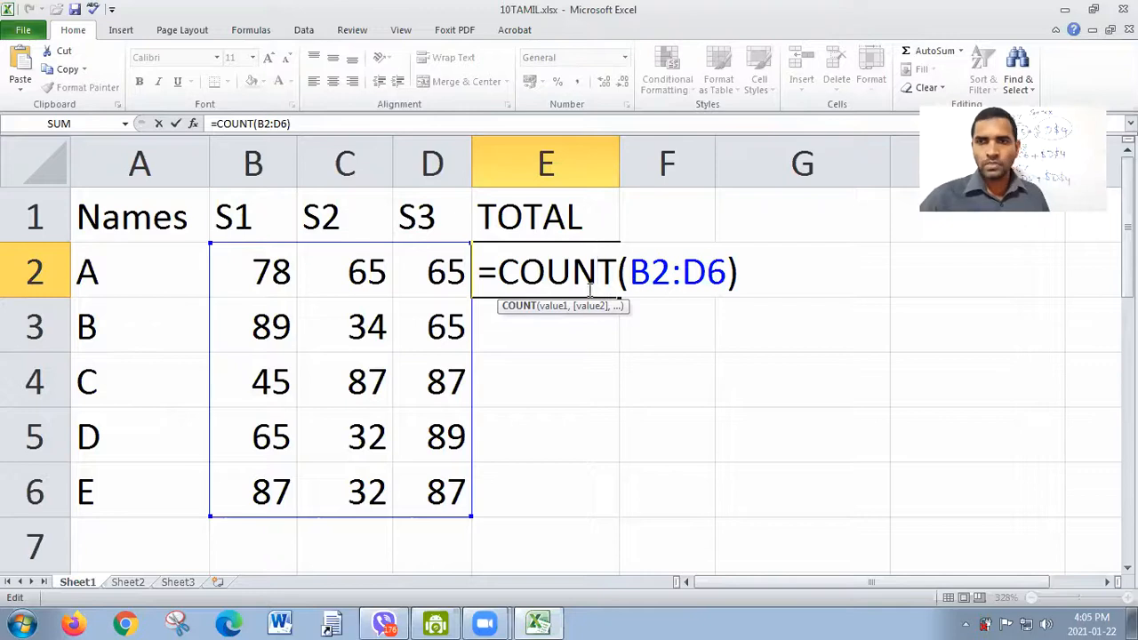
Step: Replace student A's S1 mark in B2 with the text tt, and review the COUNT formula in E2
click(267, 274)
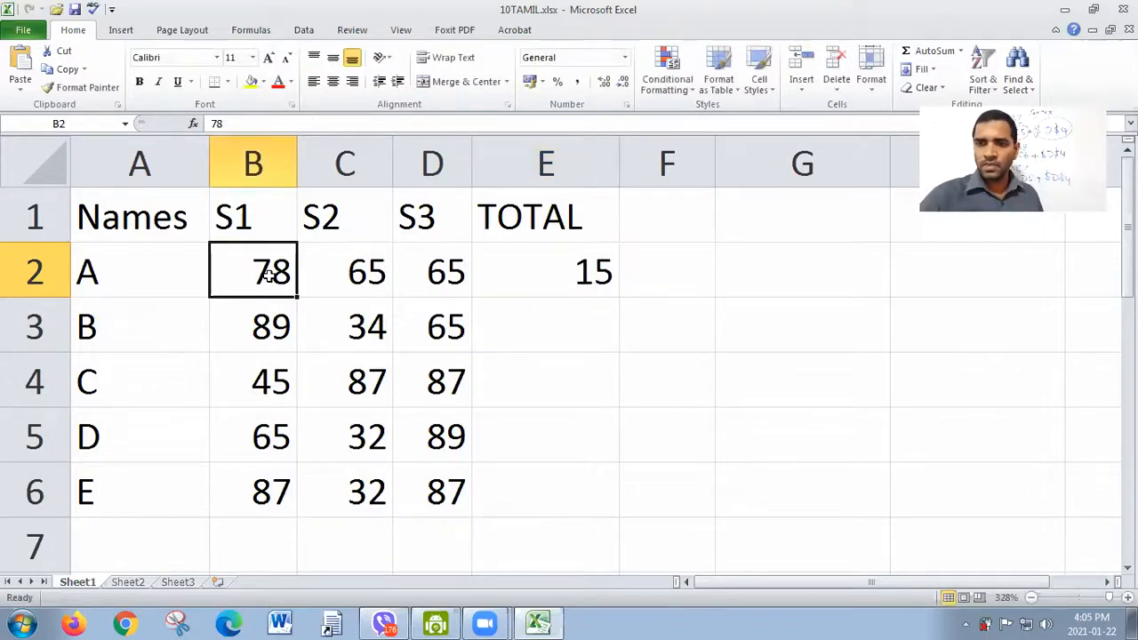
text(tt)
click(439, 378)
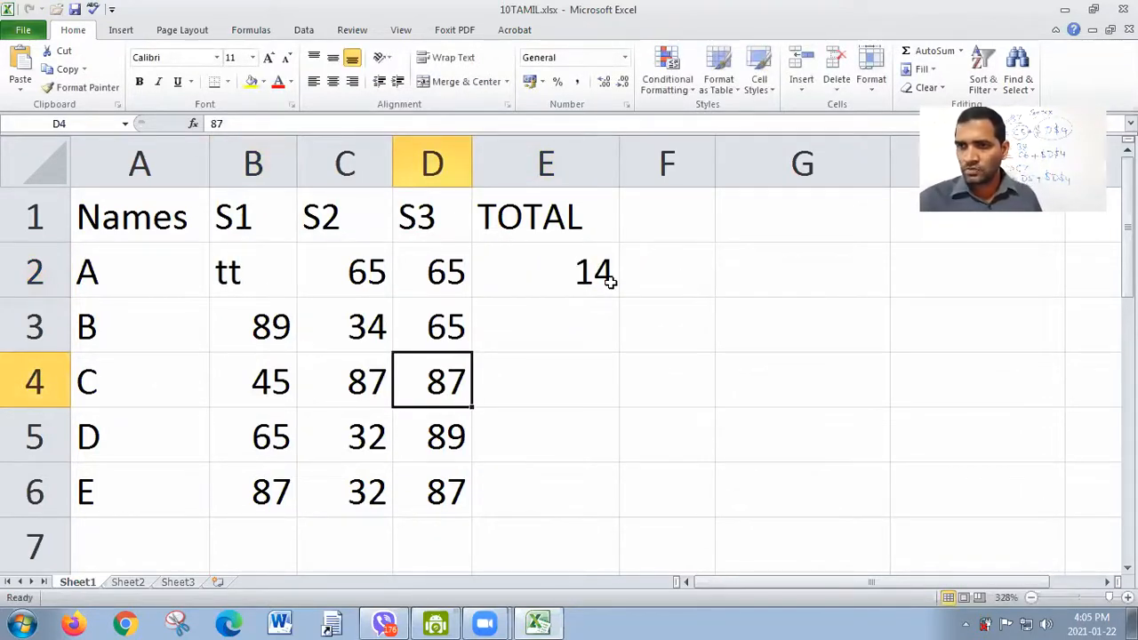
click(258, 263)
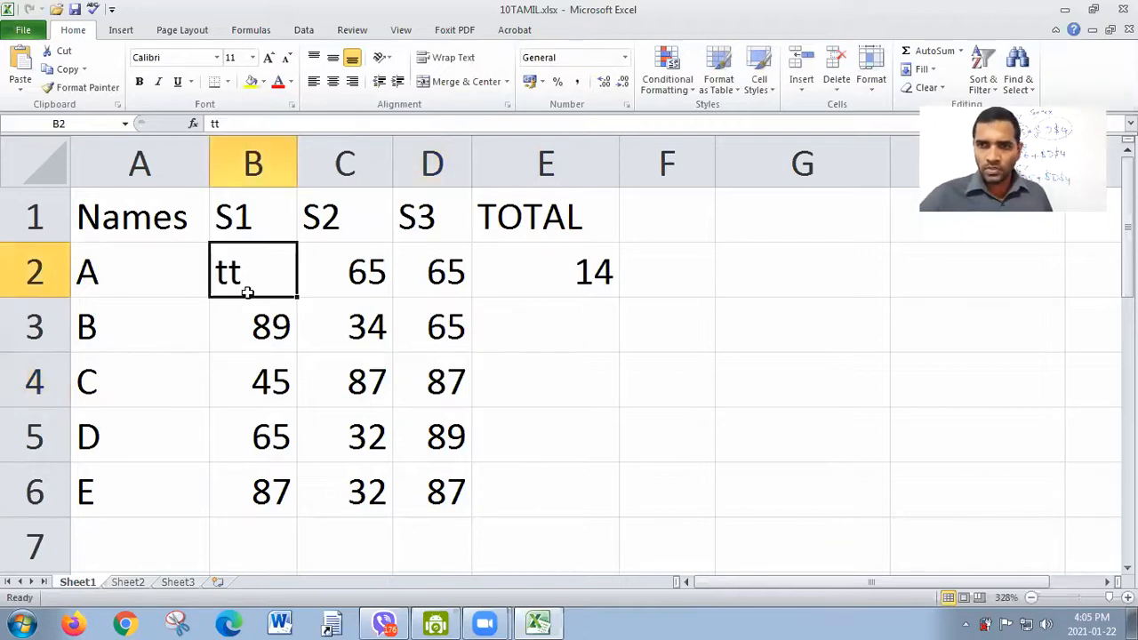
double_click(519, 267)
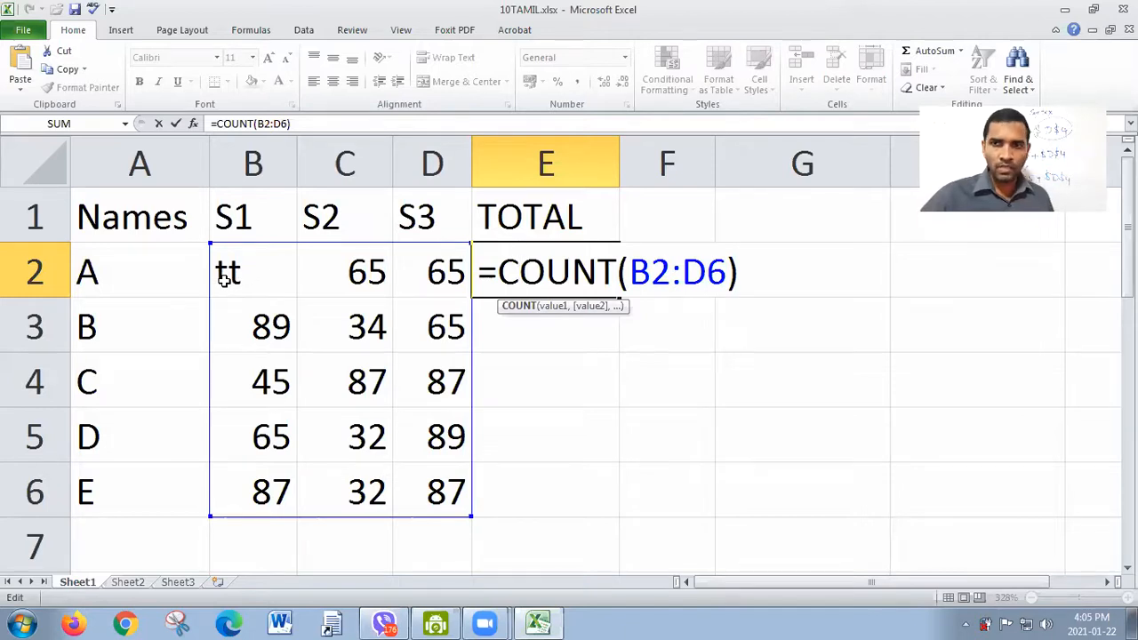
key(Return)
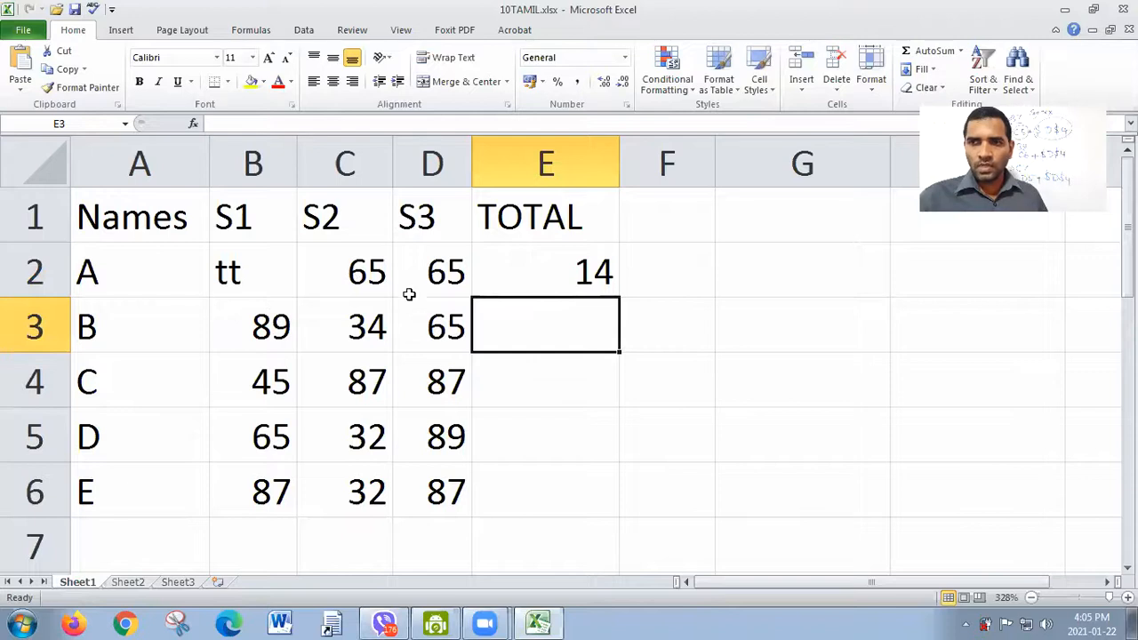
Step: Set student A's S1 mark in B2 to 0 to test how COUNT treats a zero
click(229, 272)
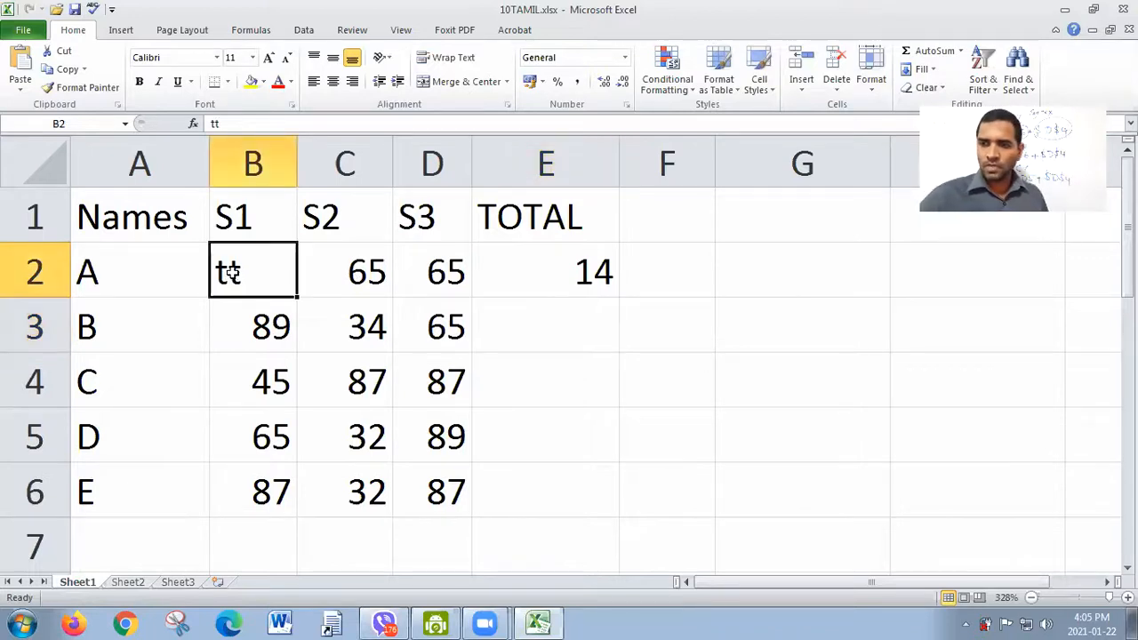
text(0)
click(311, 356)
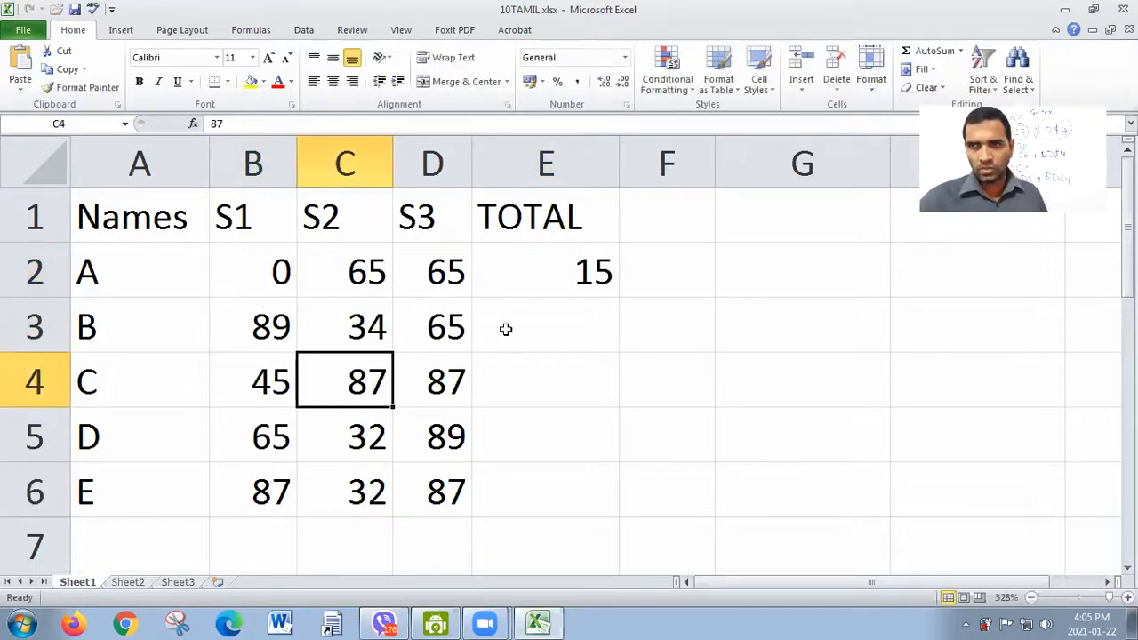
Step: Clear cell B2 to test COUNT with a blank cell, and select the marks range B2:D6
click(259, 260)
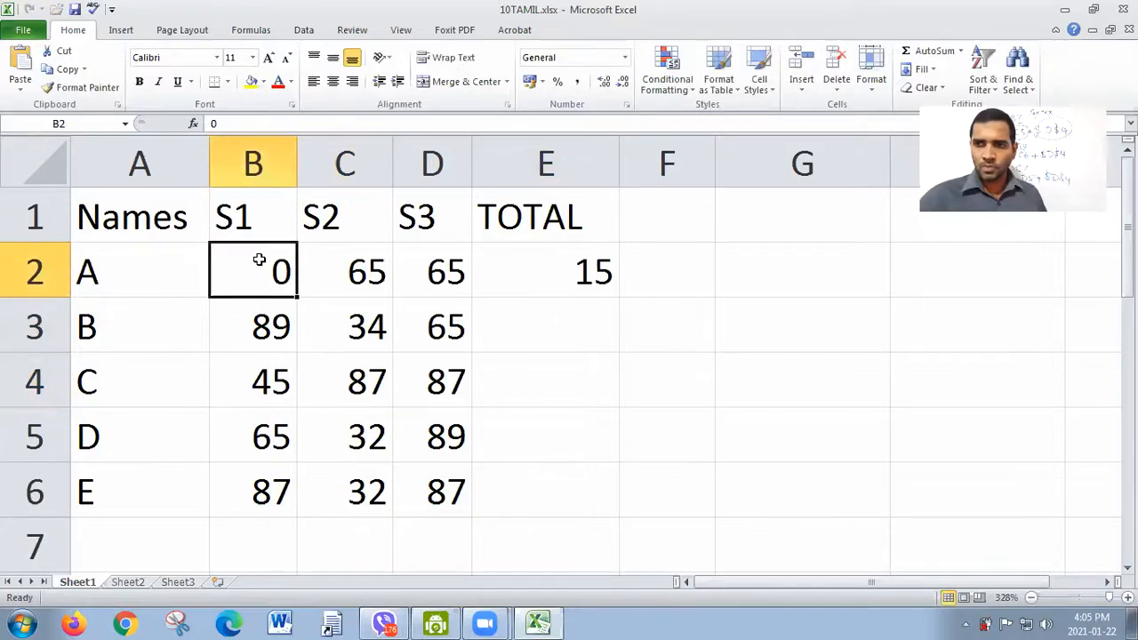
key(Delete)
click(555, 350)
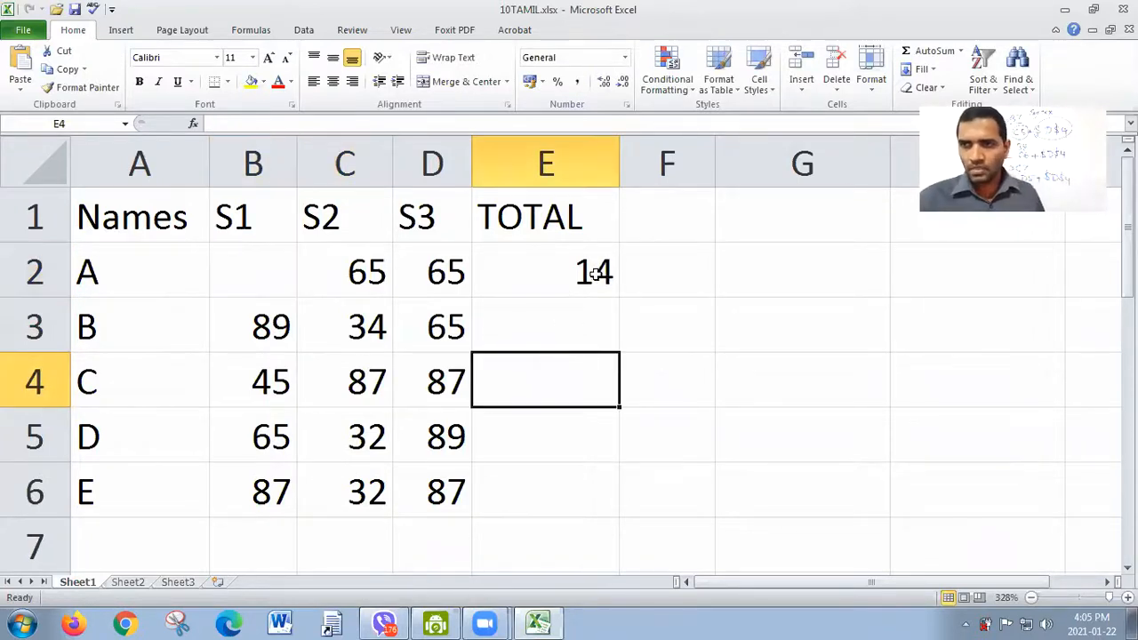
drag(243, 272, 453, 485)
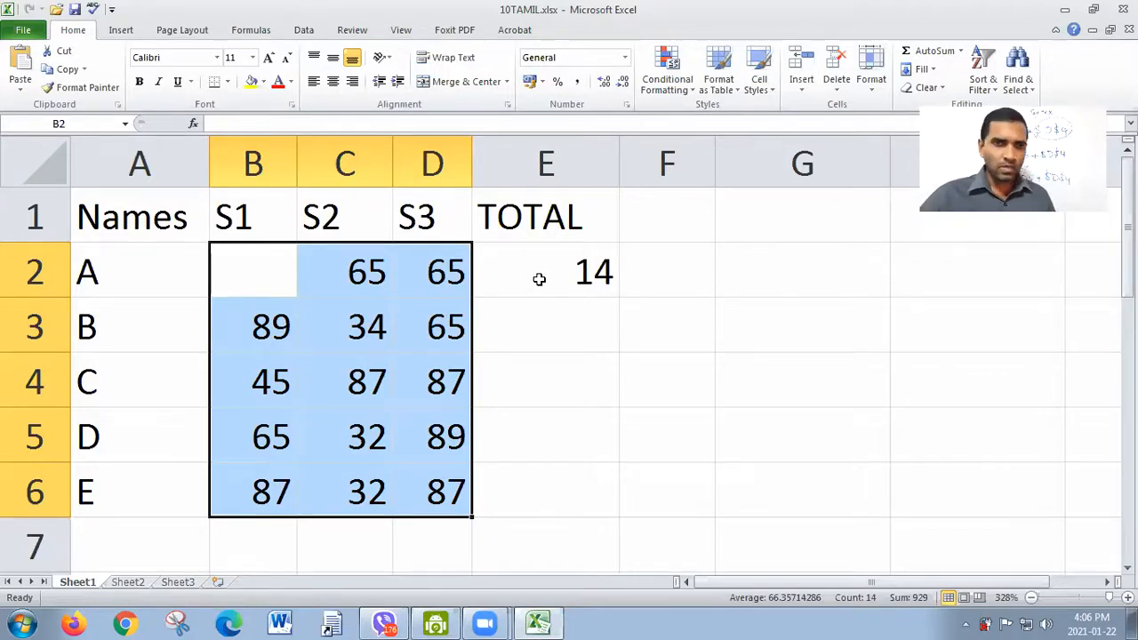
Step: Change the function in E2 from COUNT to COUNTA, keeping the range B2:D6
double_click(539, 279)
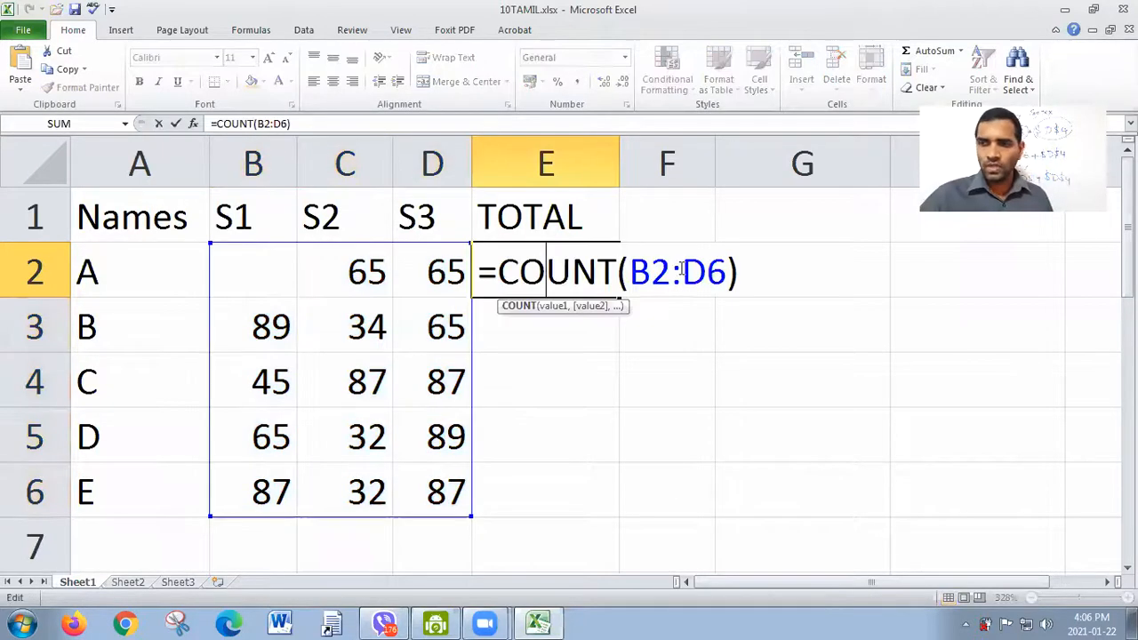
click(623, 272)
text(a)
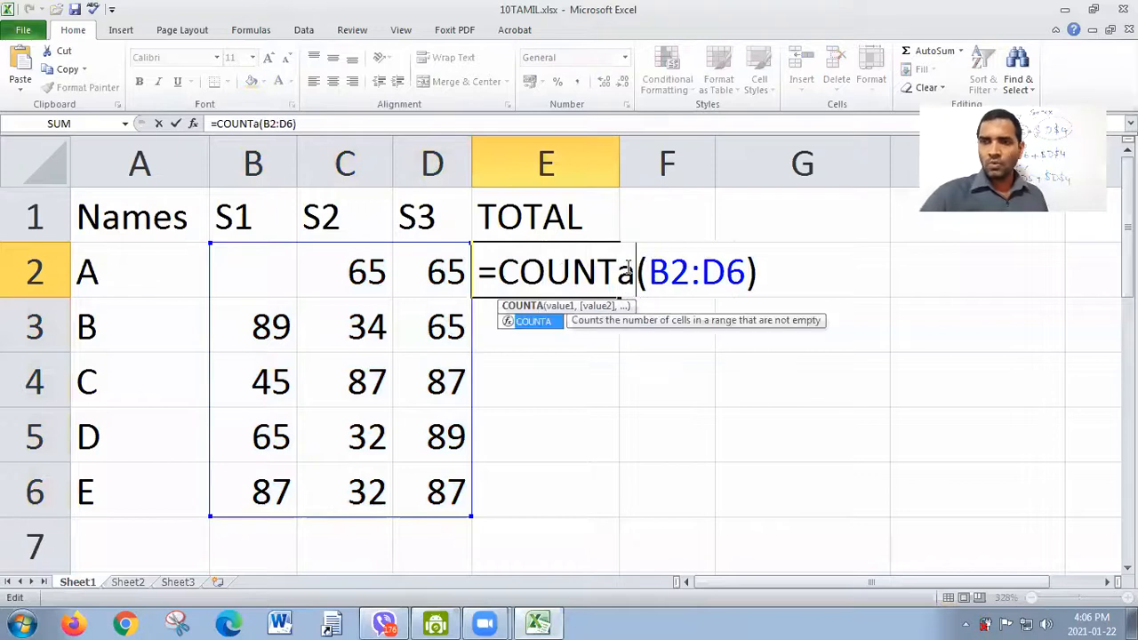
Step: Enter the text t in B2 to test COUNTA, and open the formula in E2 for review
click(282, 269)
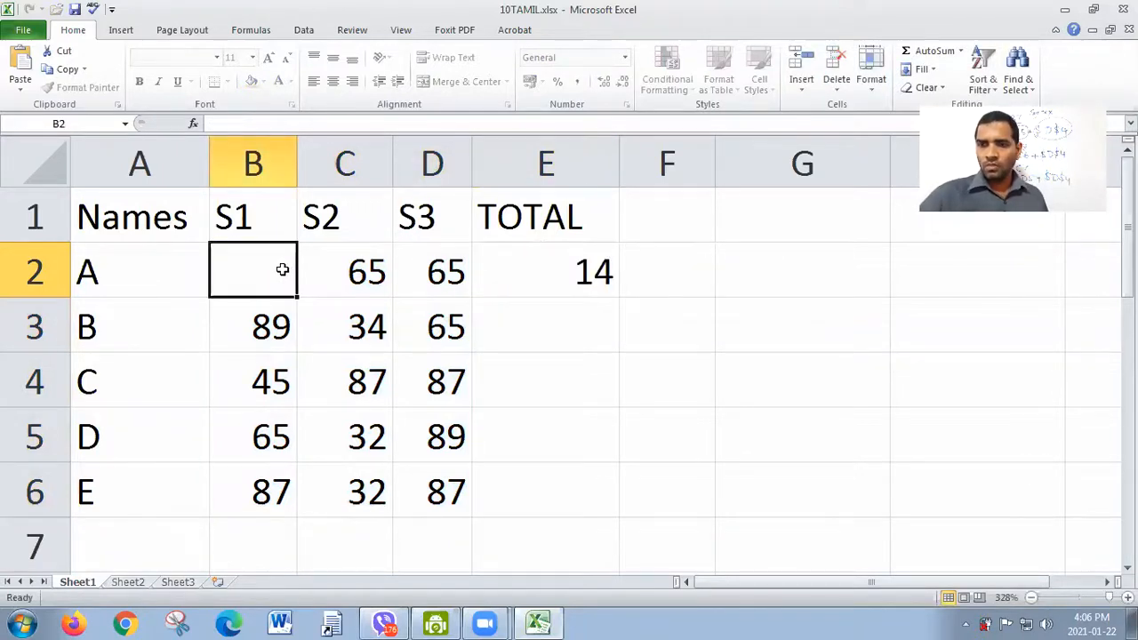
text(t)
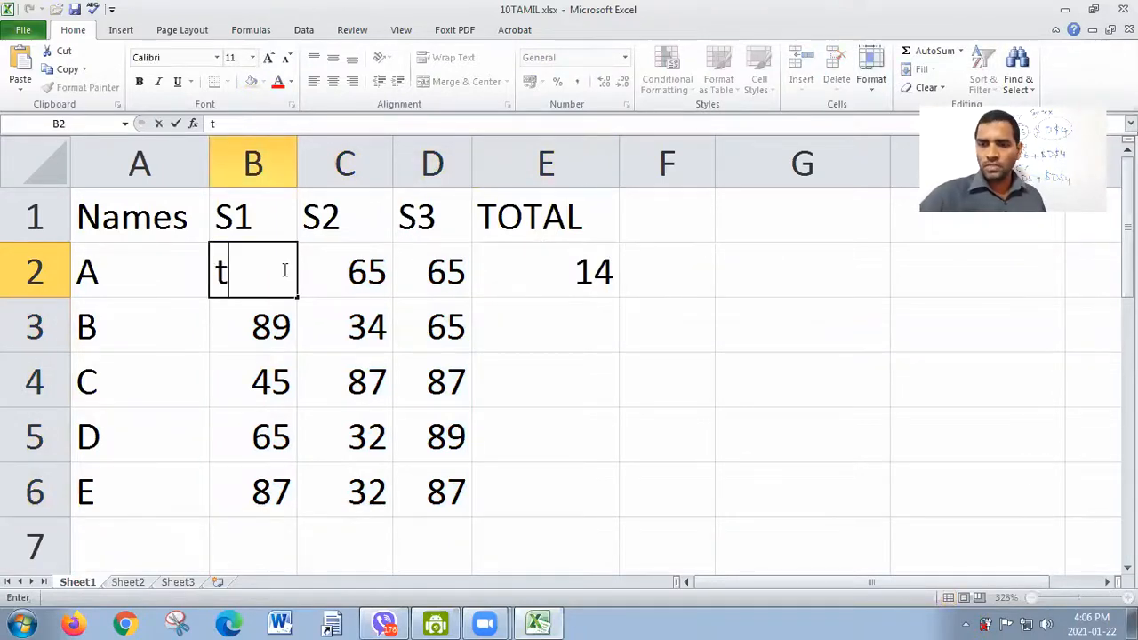
click(545, 347)
double_click(568, 291)
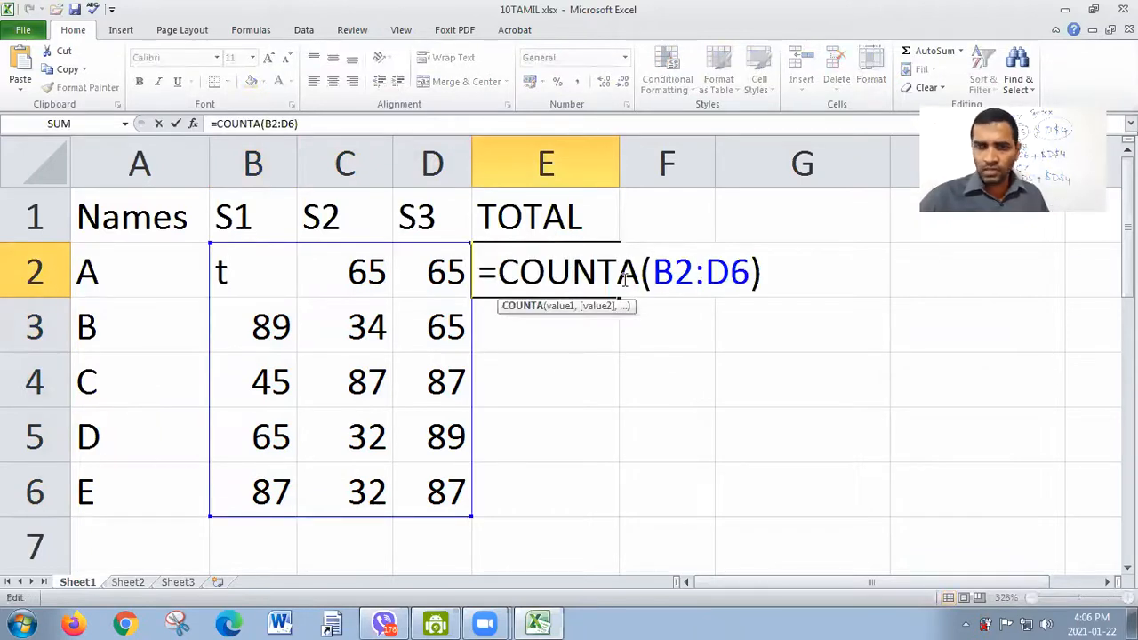